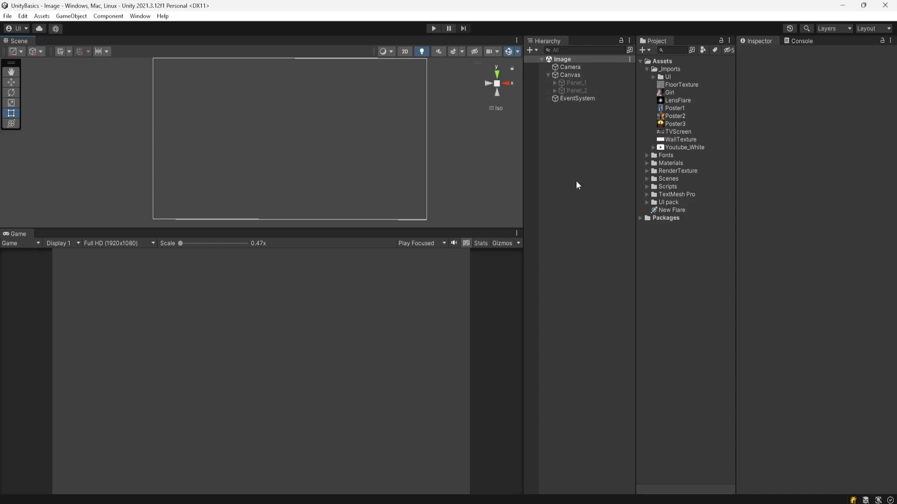
Step: Add a UI Image object as a child of the Canvas and select it
{"action": "right_click", "coordinate": [578, 75]}
{"action": "mouse_move", "coordinate": [598, 283]}
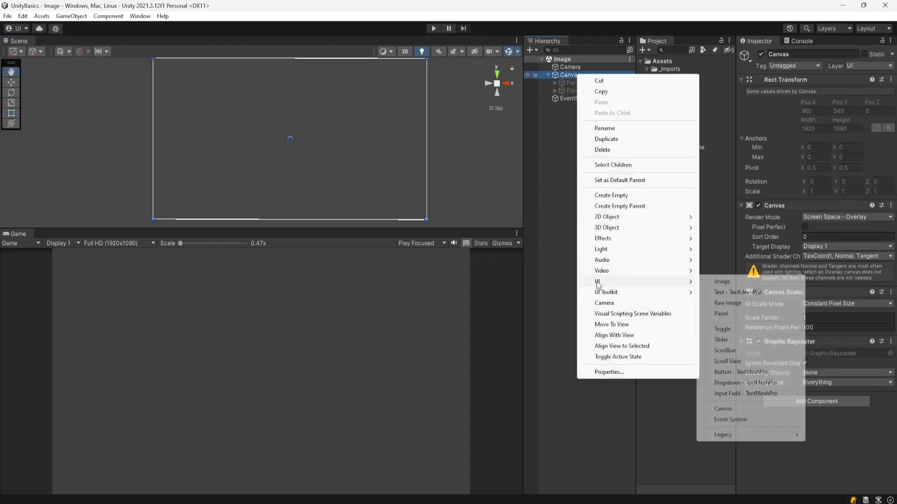
{"action": "left_click", "coordinate": [722, 282]}
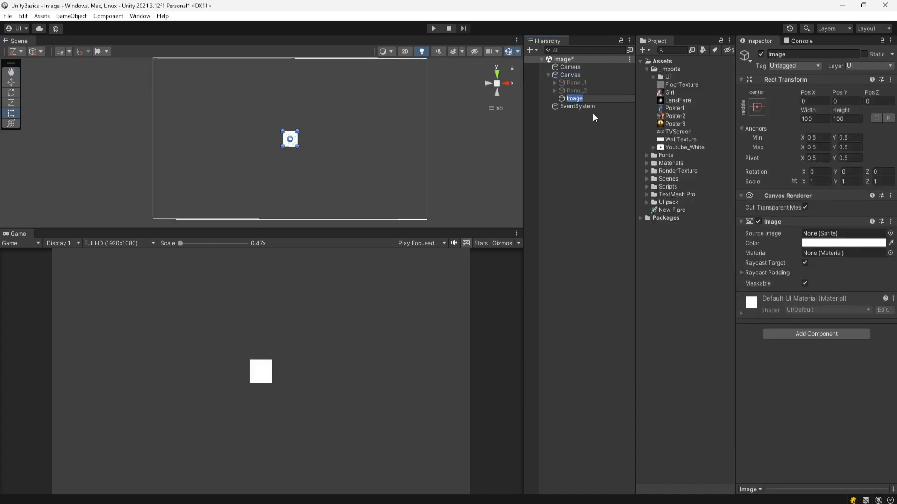
{"action": "left_click", "coordinate": [584, 156]}
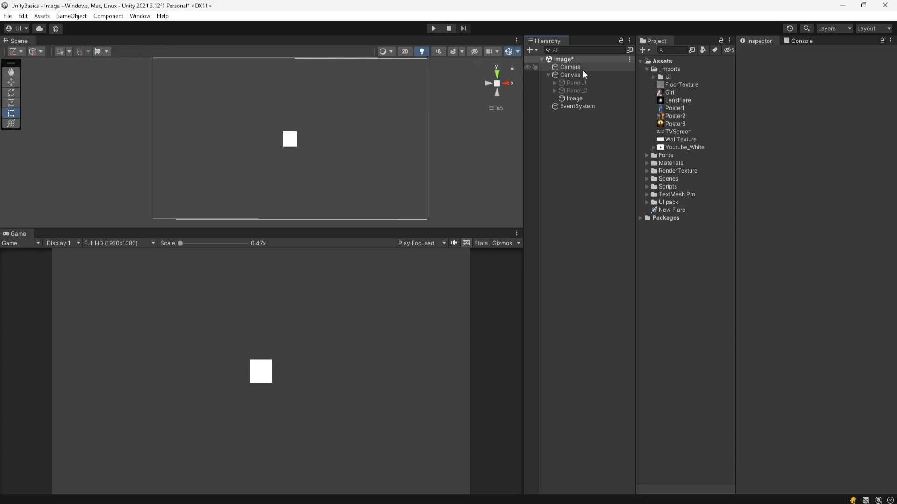
{"action": "left_click", "coordinate": [574, 99]}
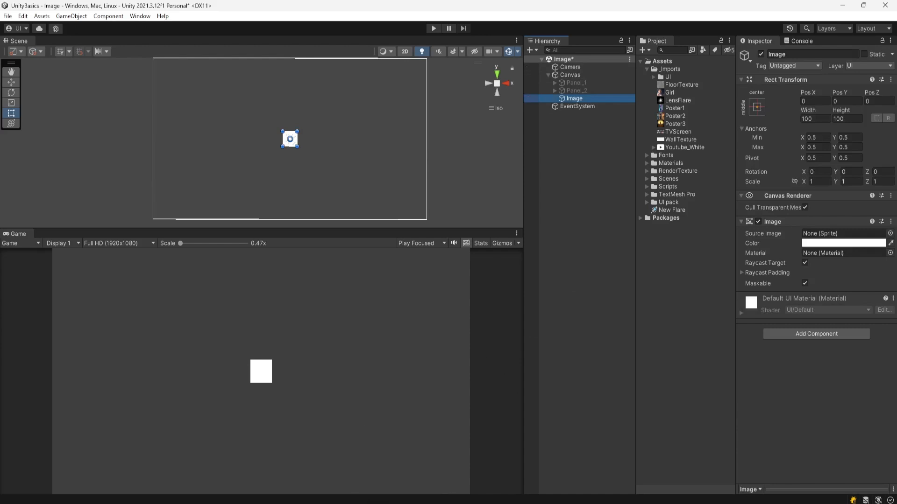
Step: Import FreeImage.jpg from the Downloads Images folder into the project's _Imports folder
{"action": "mouse_move", "coordinate": [416, 497]}
{"action": "left_click", "coordinate": [392, 479]}
{"action": "left_click_drag", "start_coordinate": [245, 139], "coordinate": [677, 122]}
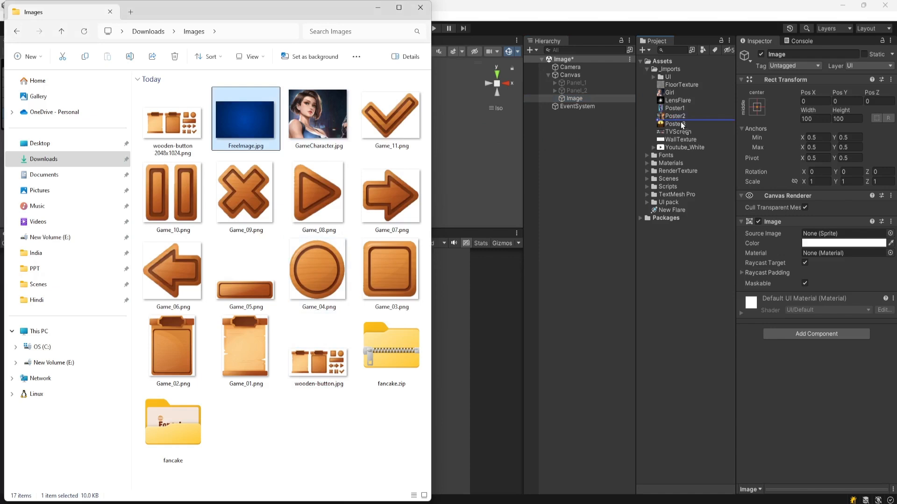
{"action": "left_click_drag", "start_coordinate": [680, 121], "coordinate": [680, 122]}
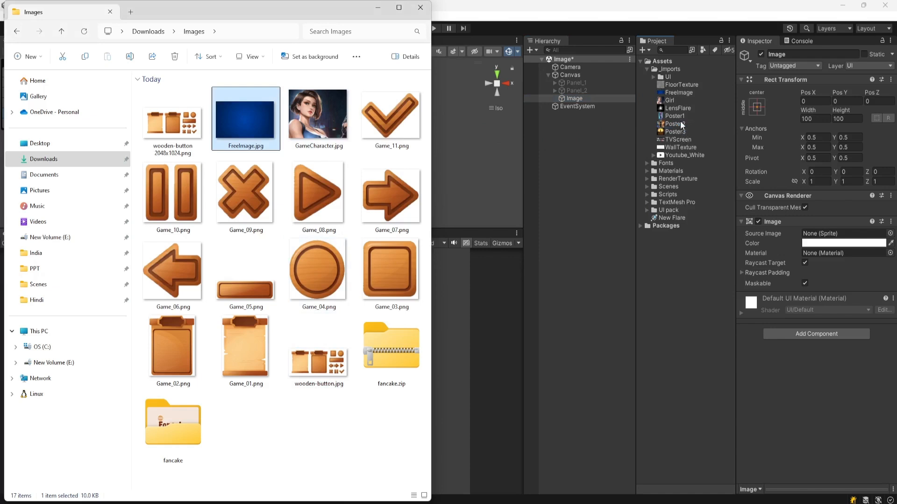
{"action": "left_click", "coordinate": [696, 11]}
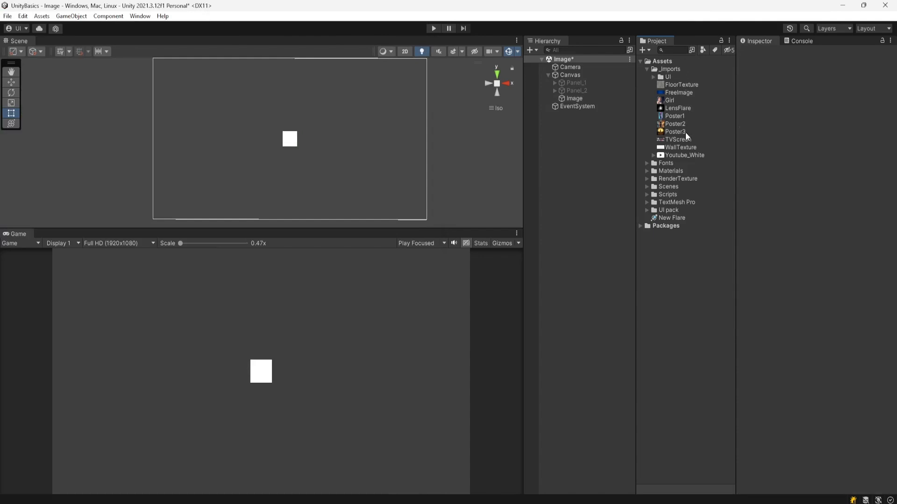
Step: Change FreeImage's texture type to Sprite (2D and UI) and apply the import settings
{"action": "left_click", "coordinate": [677, 93]}
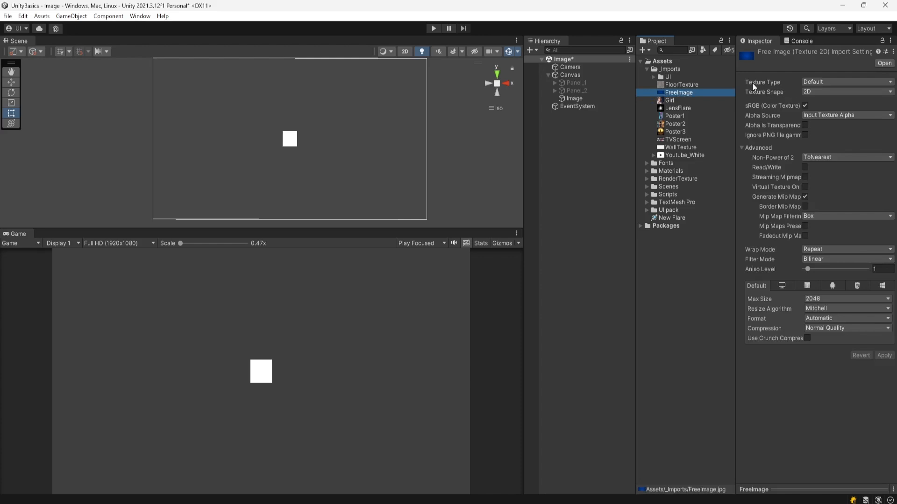
{"action": "left_click", "coordinate": [820, 82]}
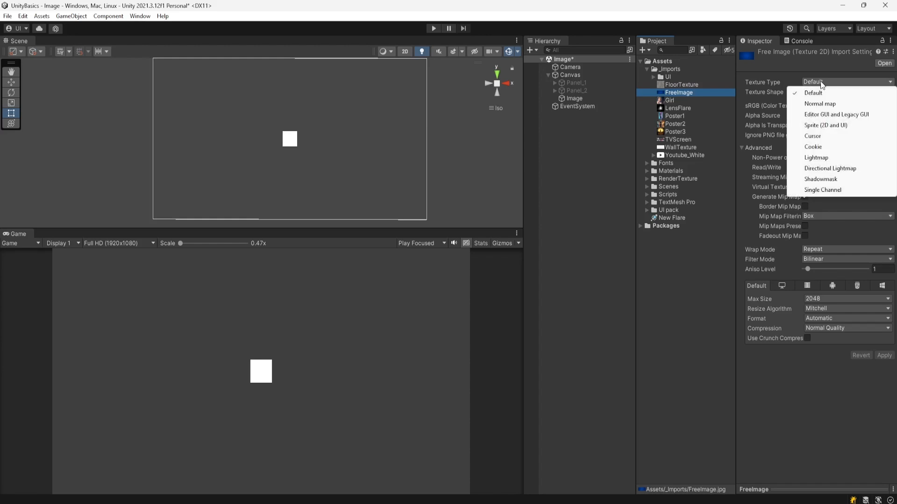
{"action": "left_click", "coordinate": [823, 126]}
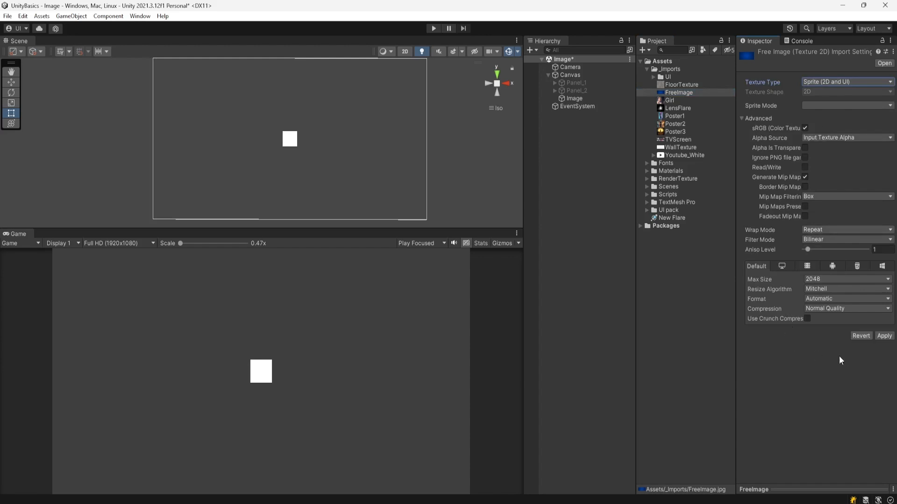
{"action": "left_click", "coordinate": [884, 337]}
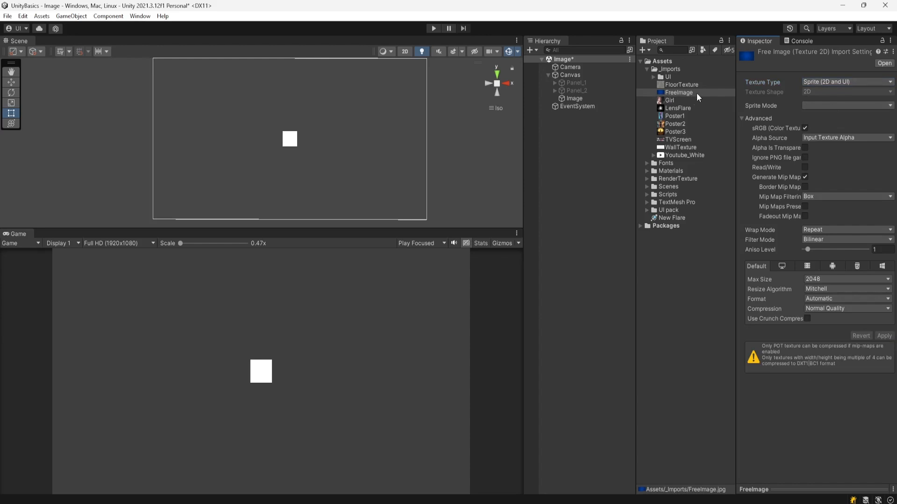
Step: Assign the FreeImage sprite as the Image's source image
{"action": "left_click", "coordinate": [580, 99]}
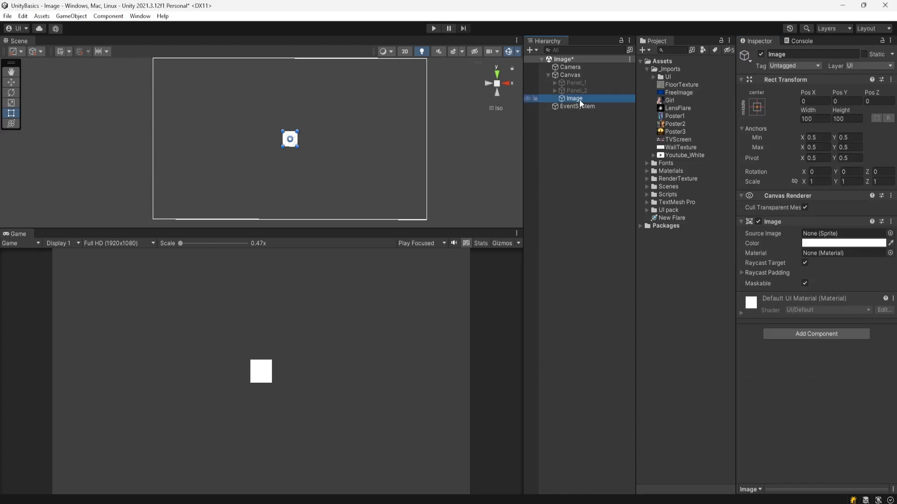
{"action": "left_click_drag", "start_coordinate": [684, 93], "coordinate": [821, 238]}
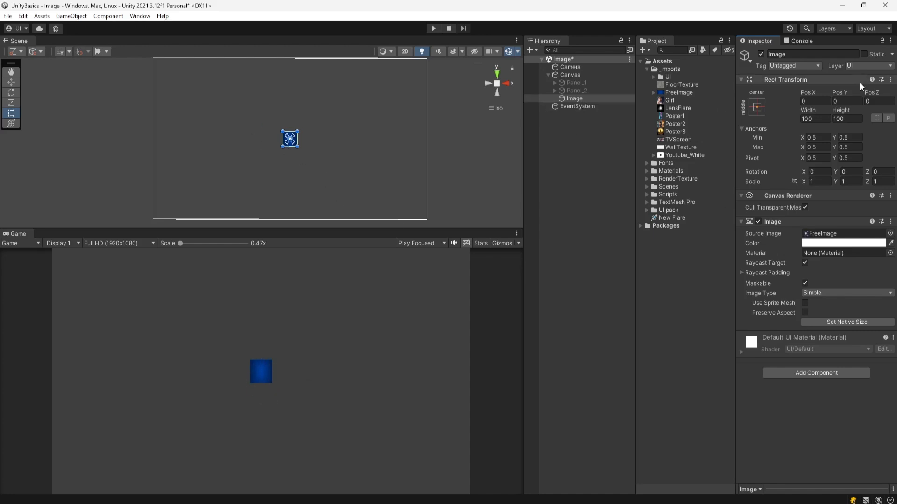
Step: Stretch the Image to fill the whole canvas using the stretch-stretch anchor preset with position
{"action": "left_click", "coordinate": [753, 110]}
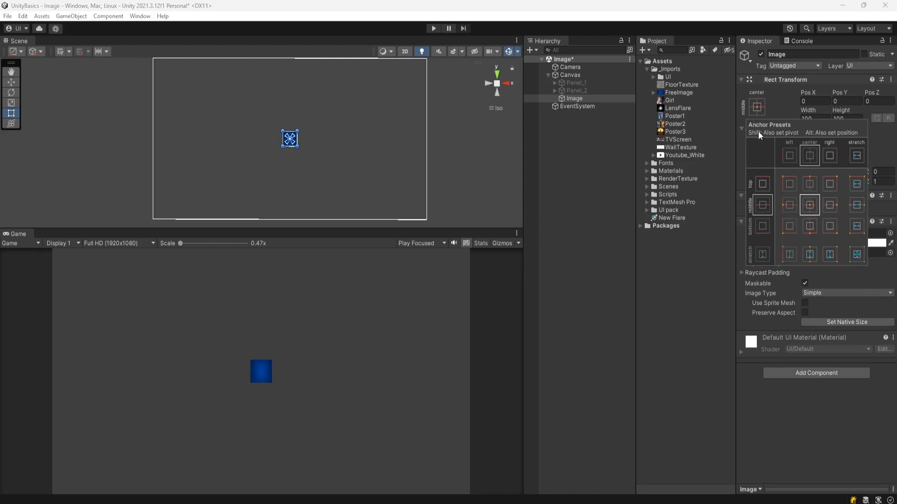
{"action": "left_click", "coordinate": [857, 255]}
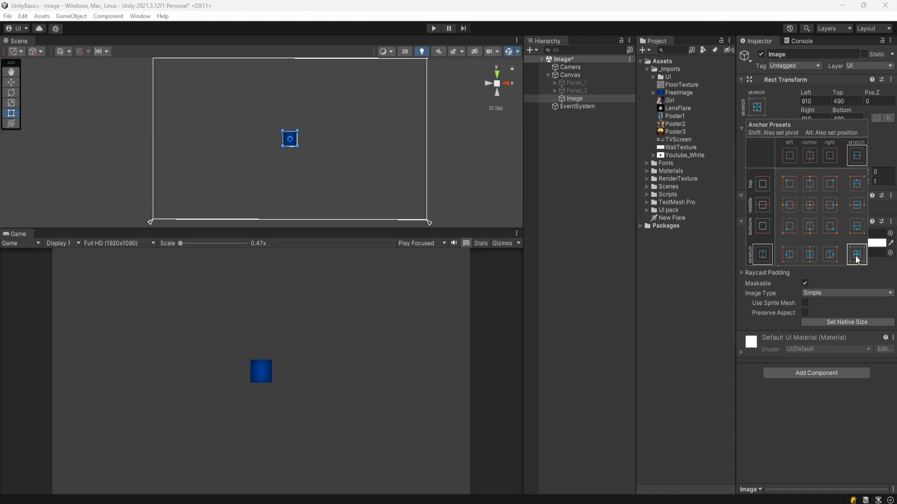
{"action": "key", "text": "super"}
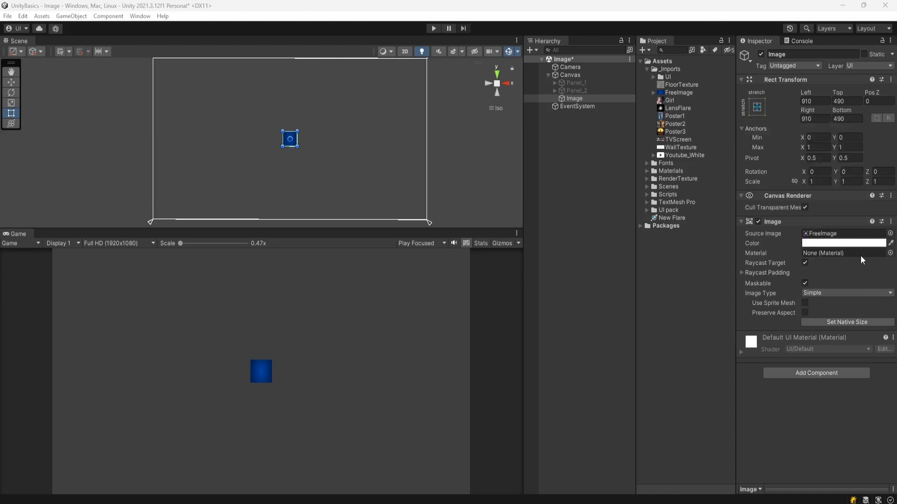
{"action": "left_click", "coordinate": [613, 4]}
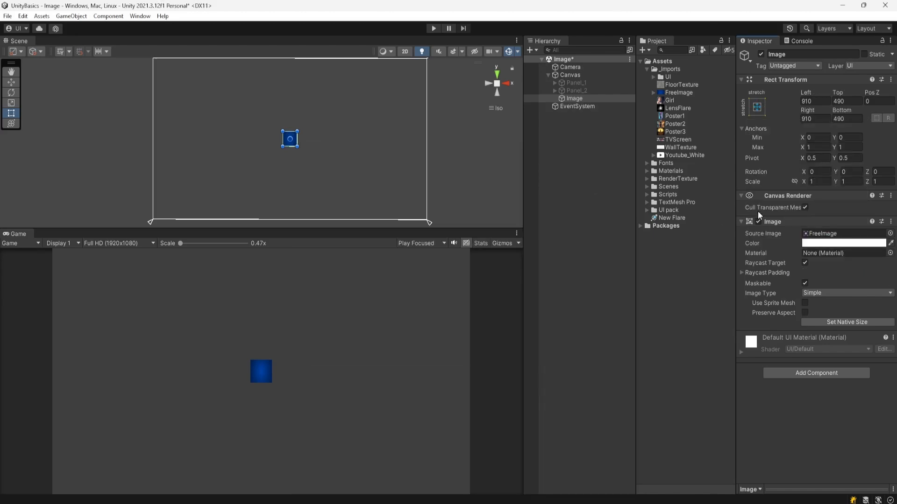
{"action": "left_click", "coordinate": [756, 107]}
{"action": "left_click", "coordinate": [856, 255], "text": "alt"}
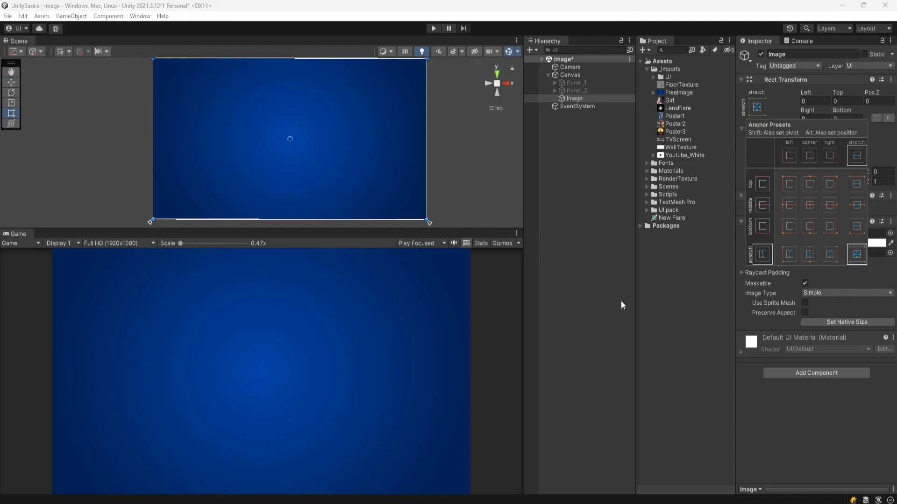
{"action": "left_click", "coordinate": [838, 434]}
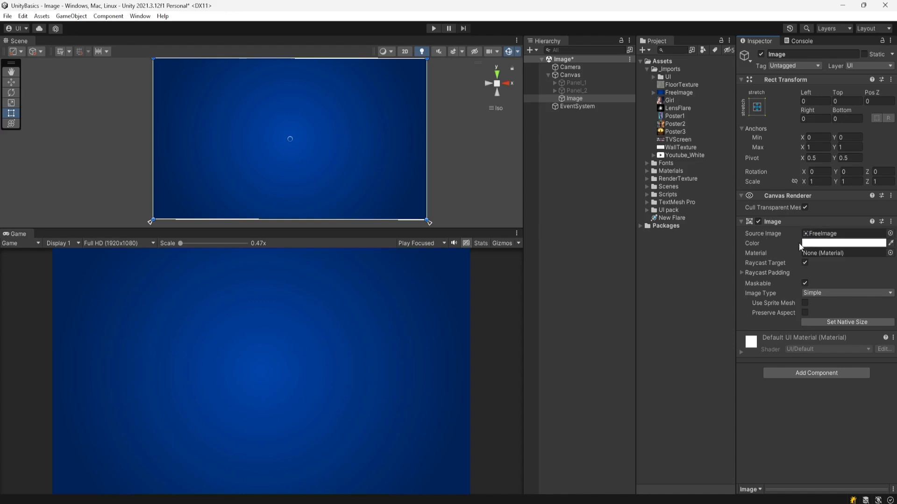
{"action": "left_click", "coordinate": [828, 244]}
{"action": "mouse_move", "coordinate": [833, 301]}
{"action": "left_mouse_down"}
{"action": "mouse_move", "coordinate": [835, 291]}
{"action": "mouse_move", "coordinate": [792, 293]}
{"action": "mouse_move", "coordinate": [829, 294]}
{"action": "mouse_move", "coordinate": [809, 321]}
{"action": "mouse_move", "coordinate": [817, 295]}
{"action": "mouse_move", "coordinate": [849, 292]}
{"action": "mouse_move", "coordinate": [809, 291]}
{"action": "left_mouse_up"}
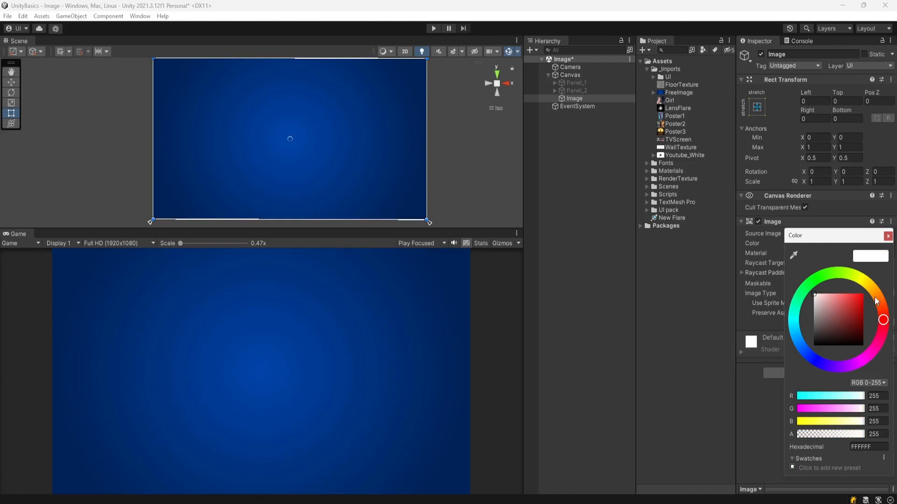
{"action": "left_click", "coordinate": [888, 236]}
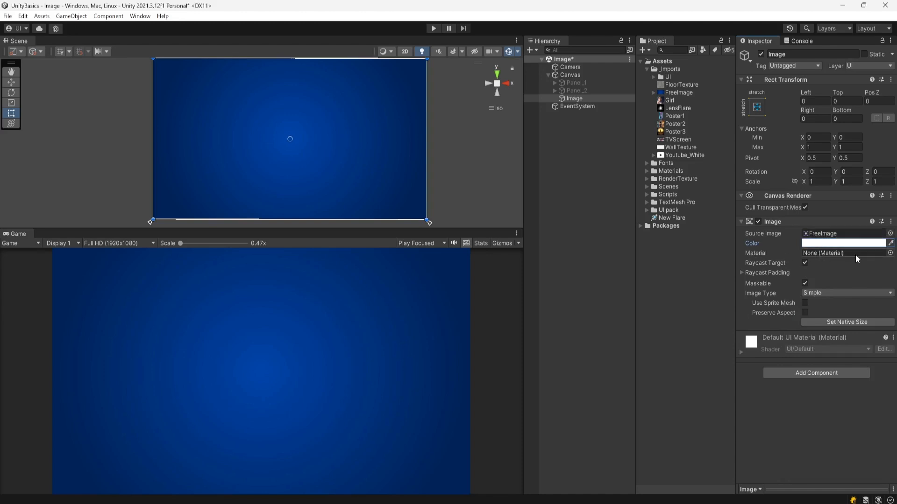
Step: Clear the Image's source image by setting it to None
{"action": "left_click", "coordinate": [891, 233]}
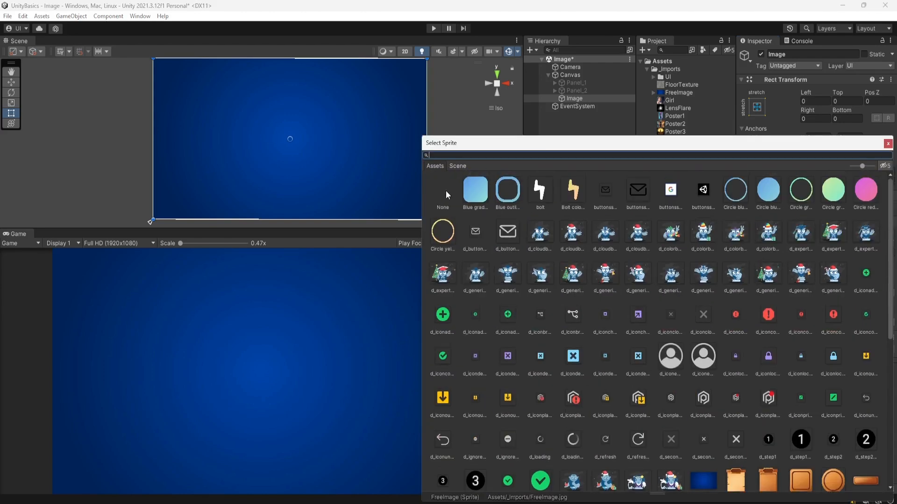
{"action": "left_click", "coordinate": [444, 191]}
{"action": "left_click", "coordinate": [888, 143]}
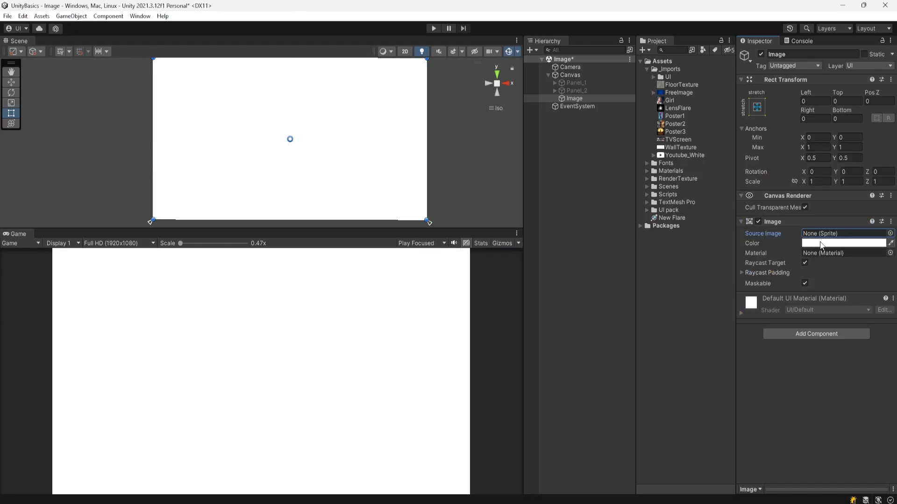
Step: Assign the Poster2 material to the Image
{"action": "left_click", "coordinate": [891, 254]}
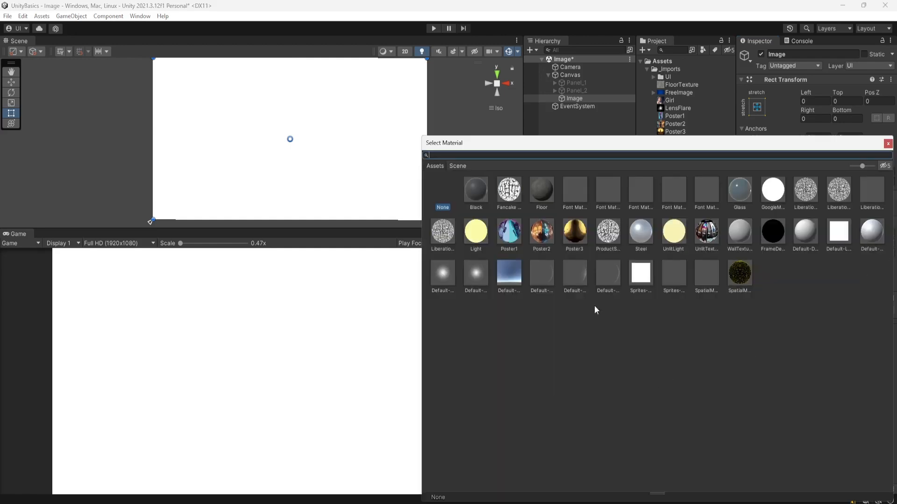
{"action": "left_click", "coordinate": [542, 234]}
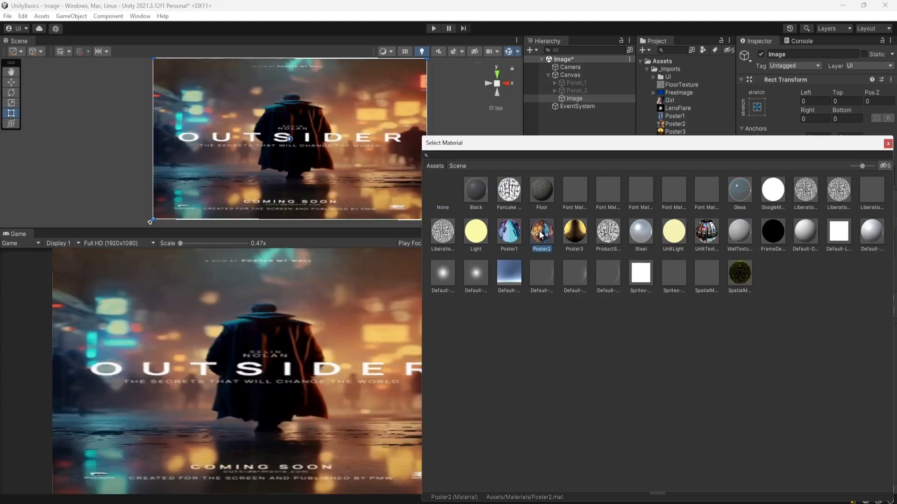
{"action": "left_click", "coordinate": [888, 144]}
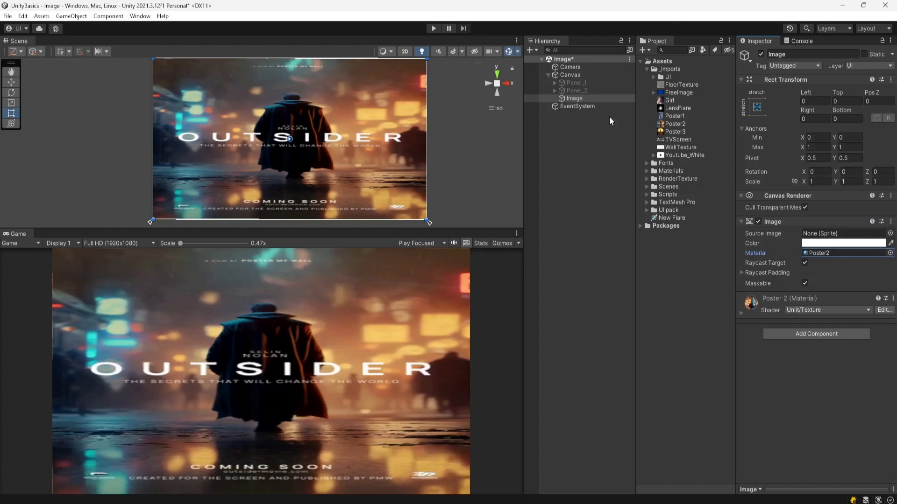
Step: Set the Image's anchor preset back to middle-center with position
{"action": "left_click", "coordinate": [757, 108]}
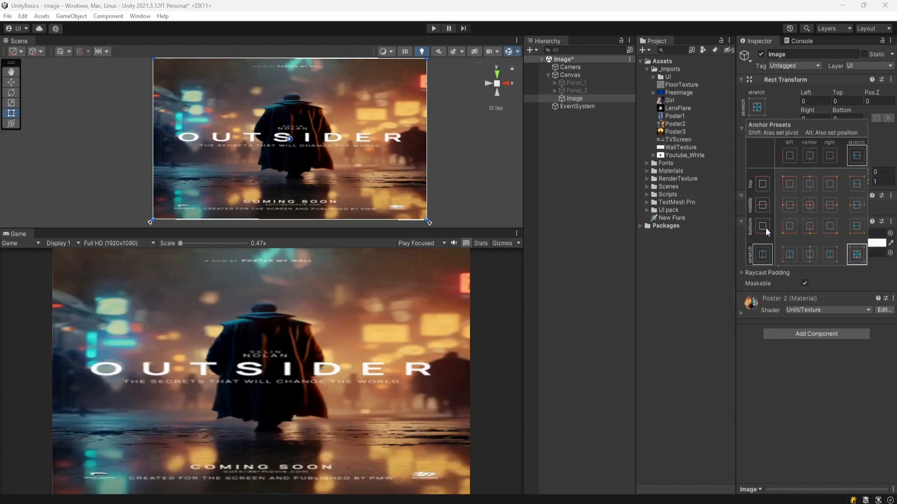
{"action": "left_click", "coordinate": [811, 211]}
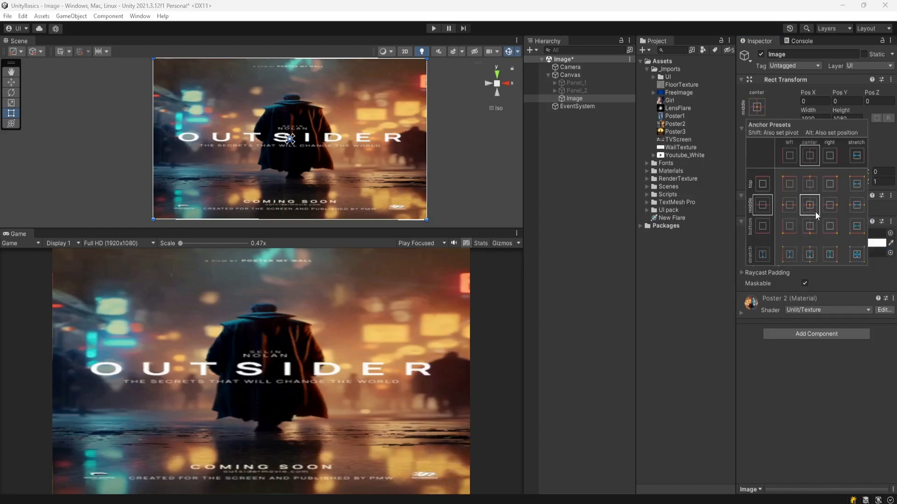
{"action": "left_click", "coordinate": [744, 2]}
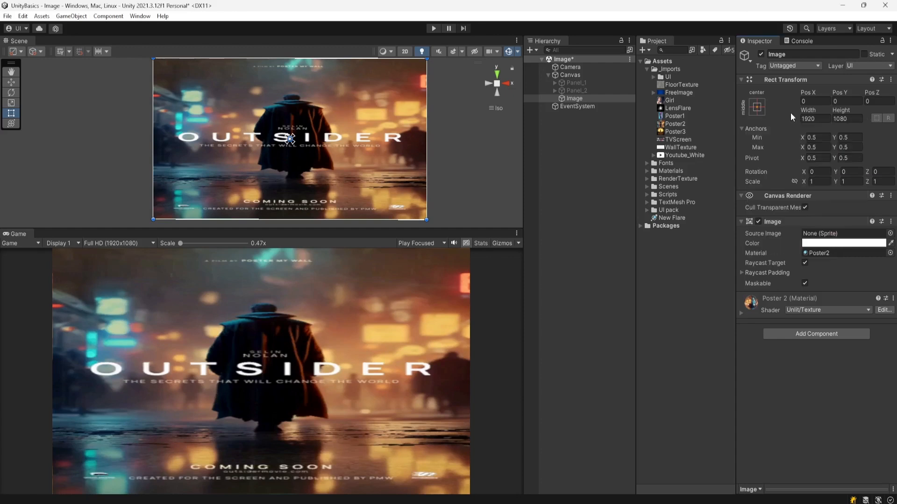
Step: Set the Image's width to 800
{"action": "left_click", "coordinate": [817, 120]}
{"action": "type", "text": "500"}
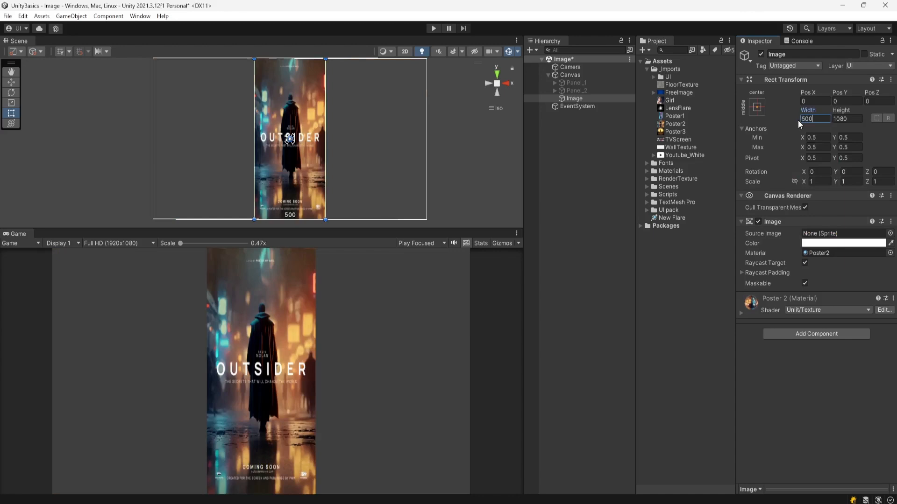
{"action": "type", "text": "8"}
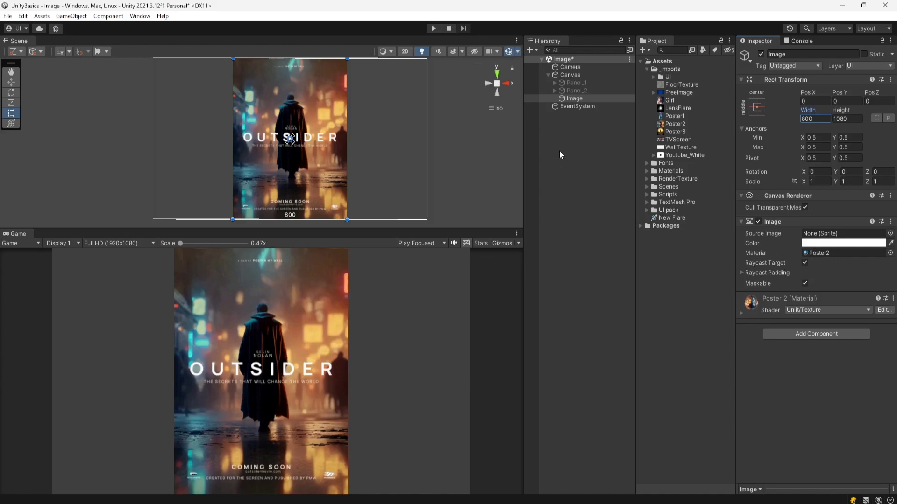
Step: Add a Button - TextMeshPro to the Canvas
{"action": "right_click", "coordinate": [569, 77]}
{"action": "mouse_move", "coordinate": [590, 285]}
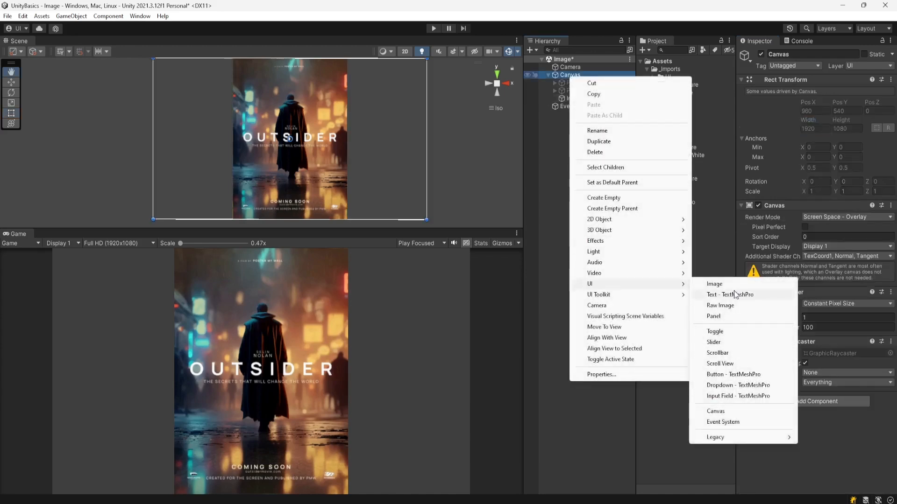
{"action": "left_click", "coordinate": [738, 374]}
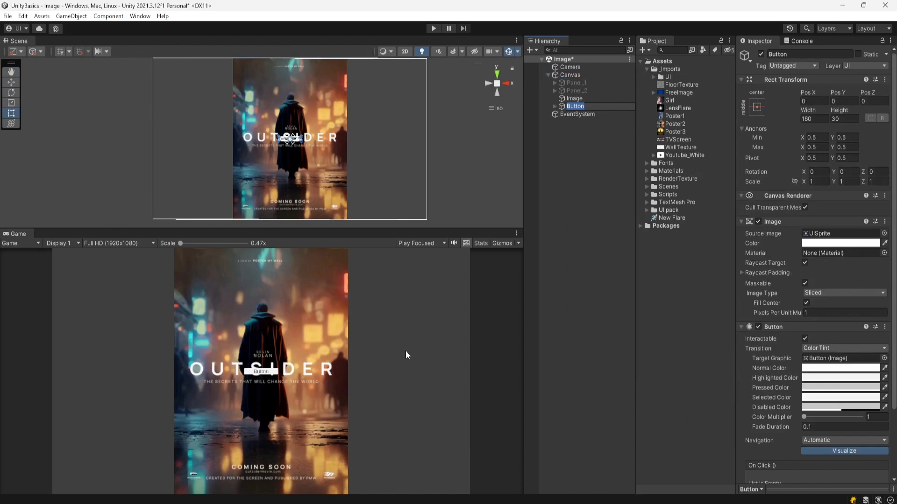
Step: Set the Button's width to 960 and height to 100
{"action": "left_click", "coordinate": [583, 144]}
{"action": "left_click", "coordinate": [581, 107]}
{"action": "left_click", "coordinate": [809, 119]}
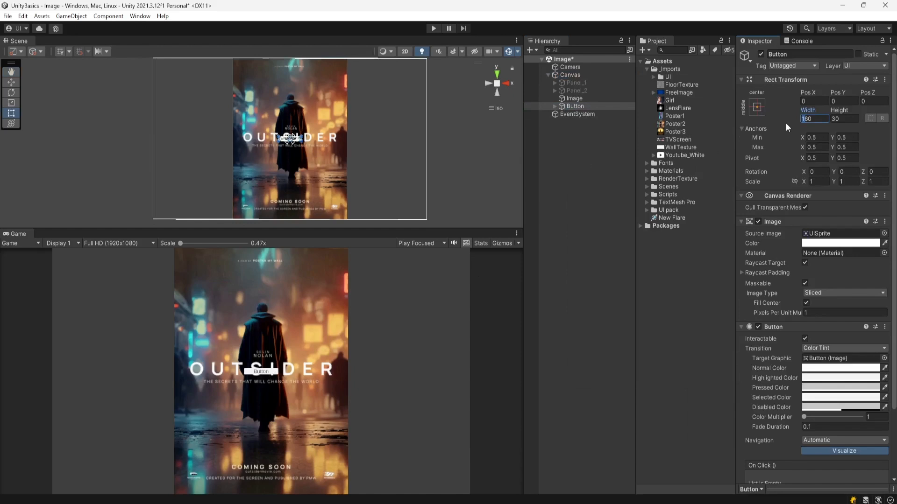
{"action": "type", "text": "90"}
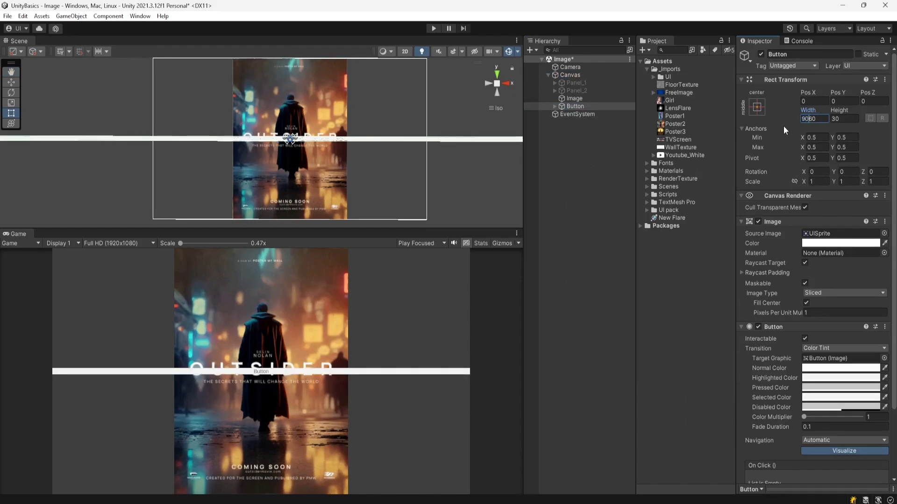
{"action": "key", "text": "BackSpace"}
{"action": "key", "text": "Tab"}
{"action": "type", "text": "100"}
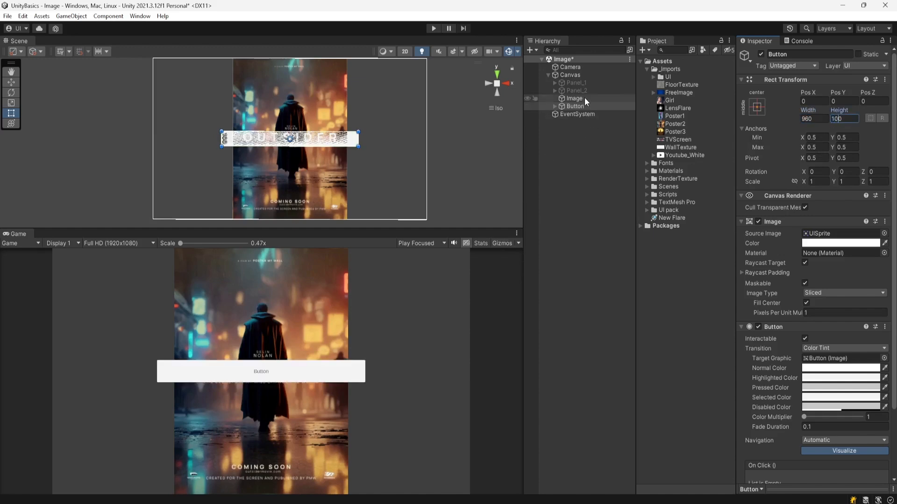
Step: Move the Image below the Button in the Canvas hierarchy so it draws on top
{"action": "left_click_drag", "start_coordinate": [582, 97], "coordinate": [587, 109]}
{"action": "mouse_move", "coordinate": [594, 113]}
{"action": "left_mouse_down"}
{"action": "mouse_move", "coordinate": [586, 124]}
{"action": "mouse_move", "coordinate": [580, 95]}
{"action": "mouse_move", "coordinate": [584, 110]}
{"action": "left_mouse_up"}
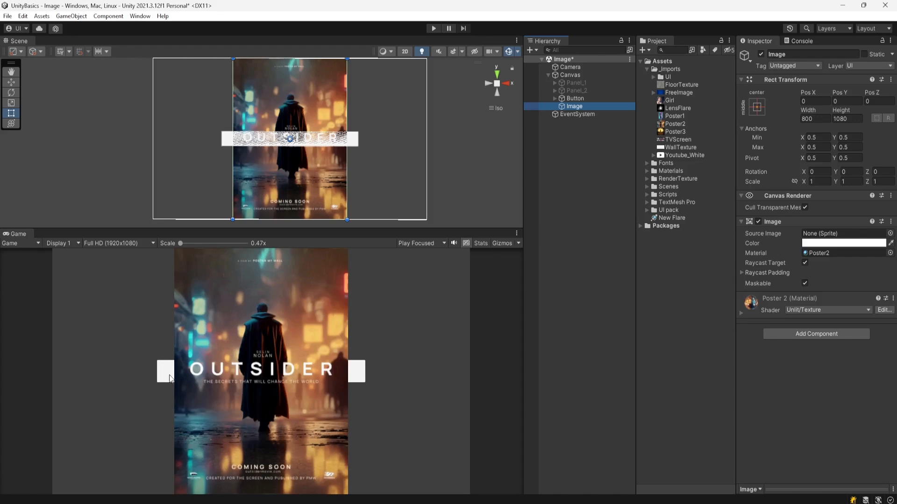
Step: Enter Play mode, test clicking the Button's exposed edge beside the poster, then stop playing
{"action": "left_click", "coordinate": [434, 28]}
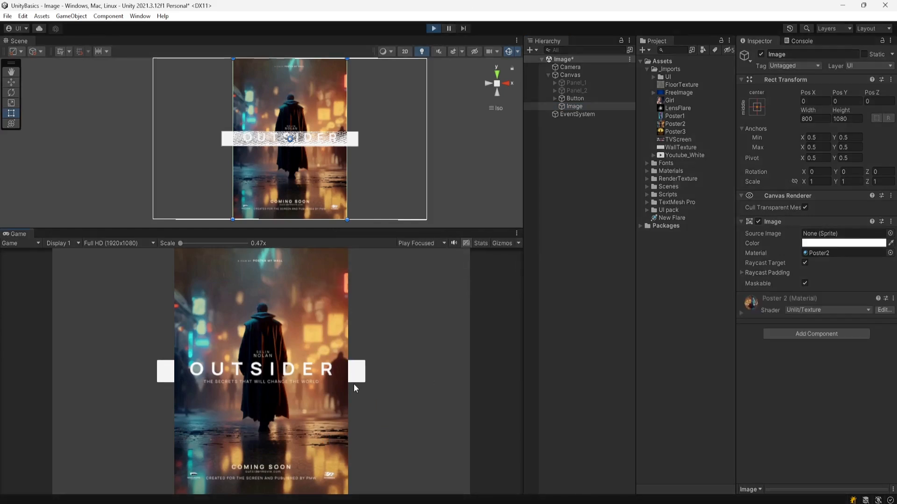
{"action": "left_click", "coordinate": [357, 374]}
{"action": "left_click", "coordinate": [357, 374]}
{"action": "left_click", "coordinate": [357, 374]}
{"action": "left_click", "coordinate": [360, 373]}
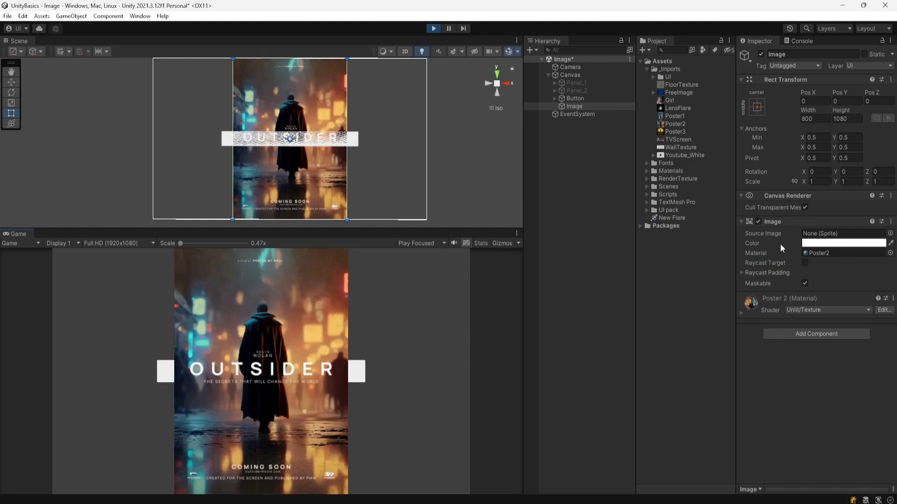
{"action": "left_click", "coordinate": [434, 28]}
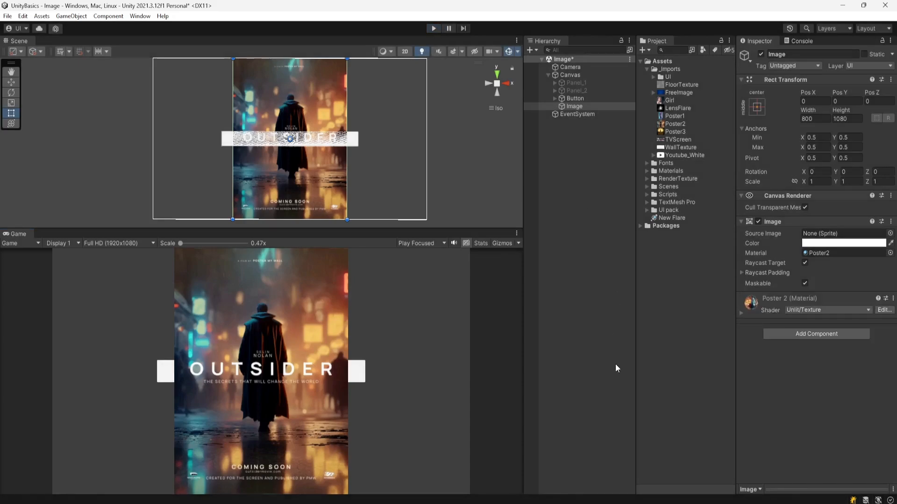
Step: Set the Image's Raycast Padding to 100 on the left, bottom, right and top
{"action": "key", "text": "alt+Tab"}
{"action": "left_click", "coordinate": [503, 388]}
{"action": "scroll", "coordinate": [335, 131], "scroll_direction": "up", "scroll_amount": 4}
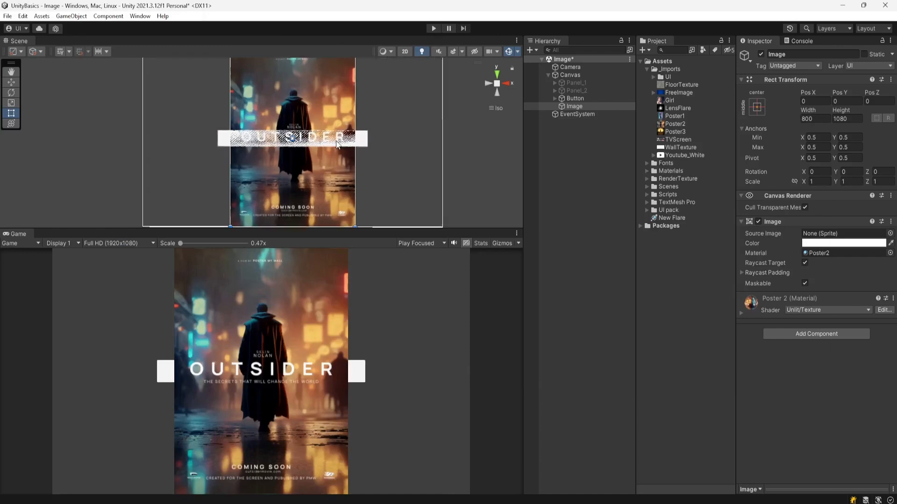
{"action": "scroll", "coordinate": [353, 162], "scroll_direction": "up", "scroll_amount": 1}
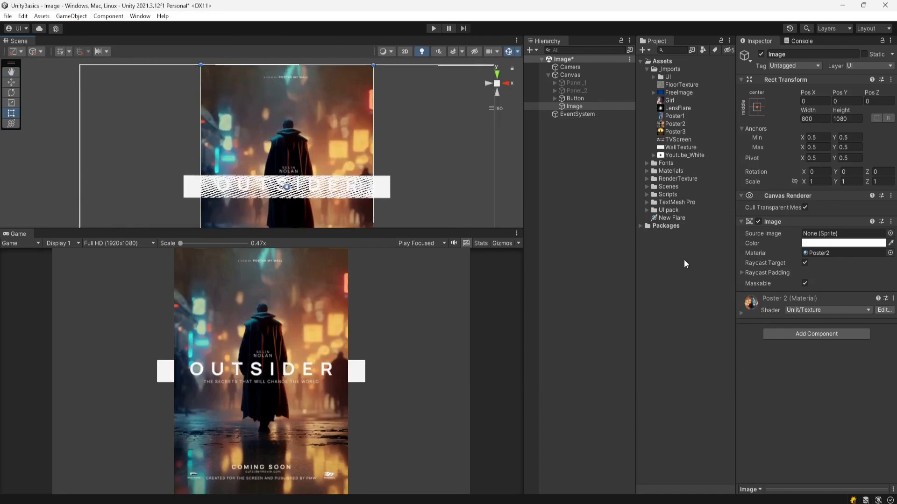
{"action": "left_click", "coordinate": [741, 273]}
{"action": "left_click", "coordinate": [813, 283]}
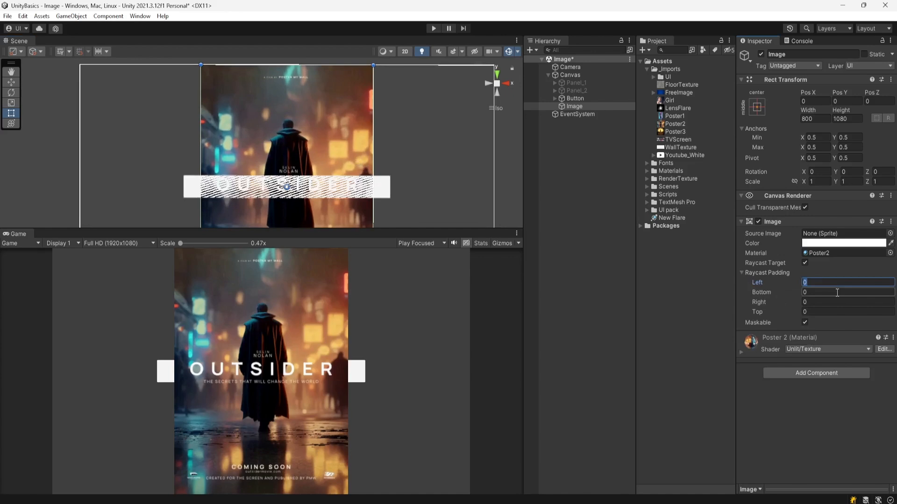
{"action": "type", "text": "100"}
{"action": "key", "text": "Tab"}
{"action": "type", "text": "100"}
{"action": "key", "text": "Tab"}
{"action": "type", "text": "100"}
{"action": "key", "text": "Tab"}
{"action": "type", "text": "100"}
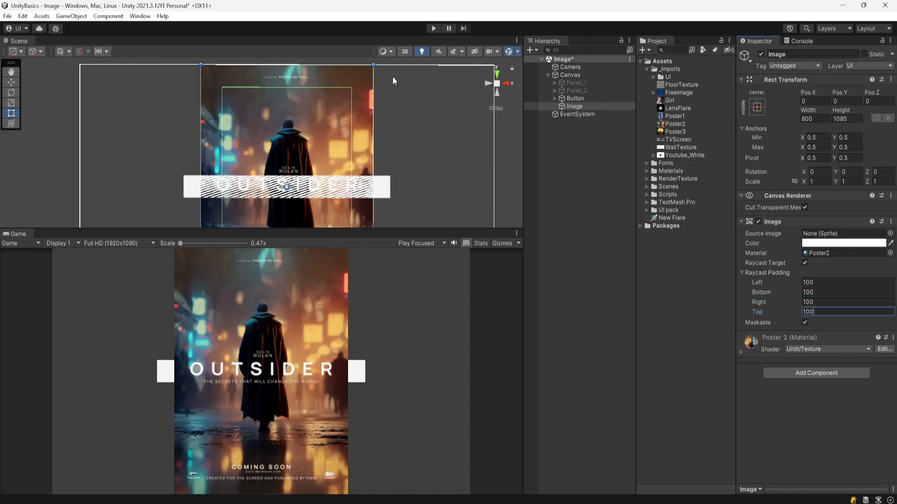
Step: Enter Play mode and review the Image's Raycast Padding values
{"action": "left_click", "coordinate": [434, 28]}
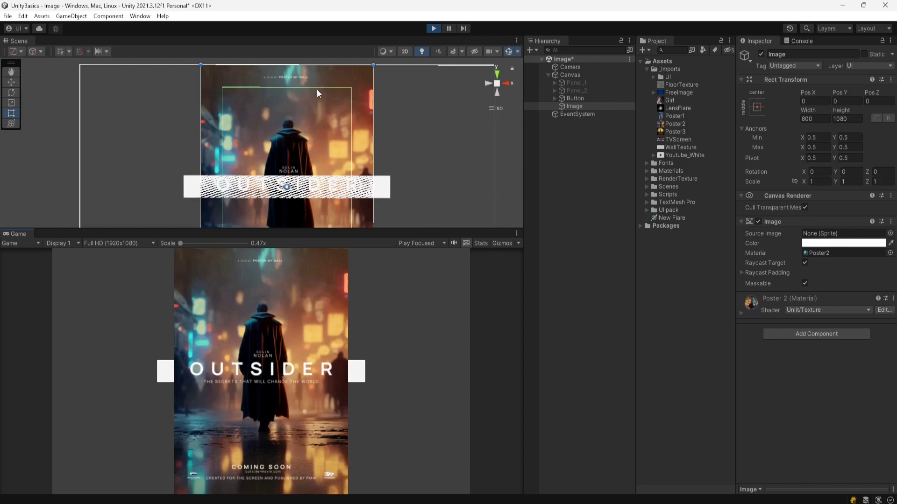
{"action": "scroll", "coordinate": [349, 158], "scroll_direction": "down", "scroll_amount": 8}
{"action": "middle_click_drag", "start_coordinate": [355, 164], "coordinate": [374, 133]}
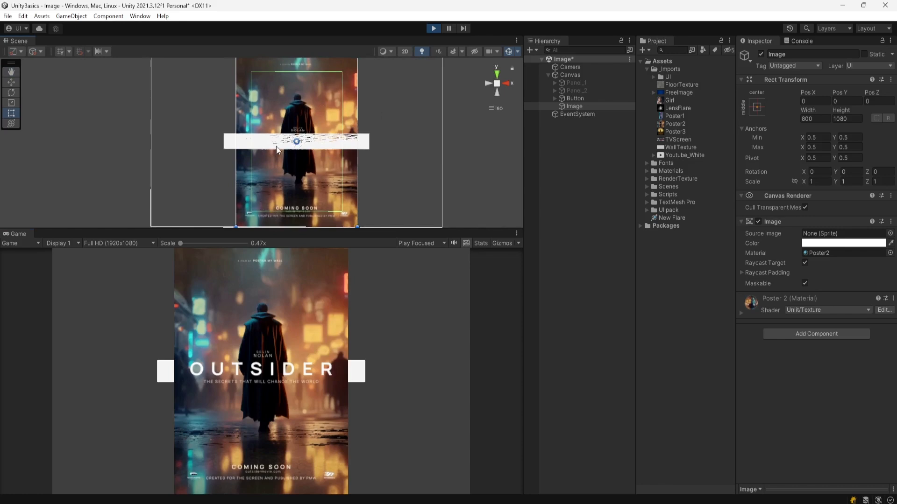
{"action": "left_click", "coordinate": [741, 273]}
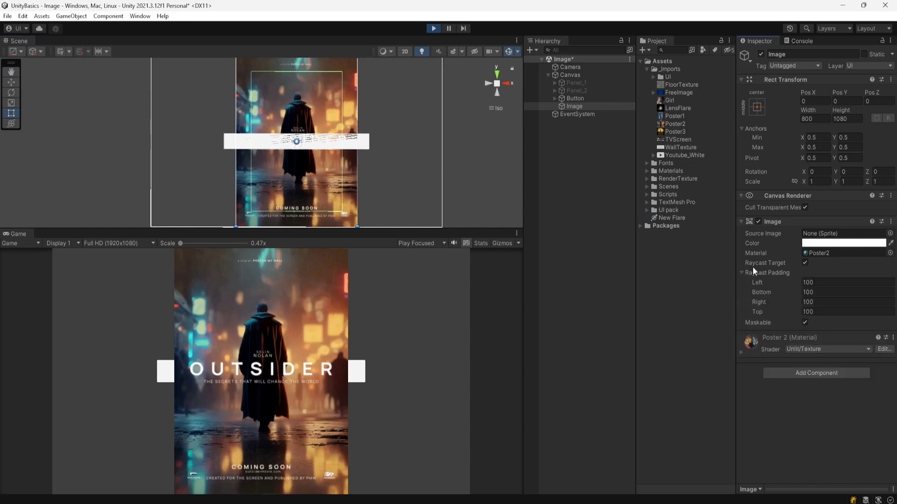
{"action": "left_click", "coordinate": [742, 273]}
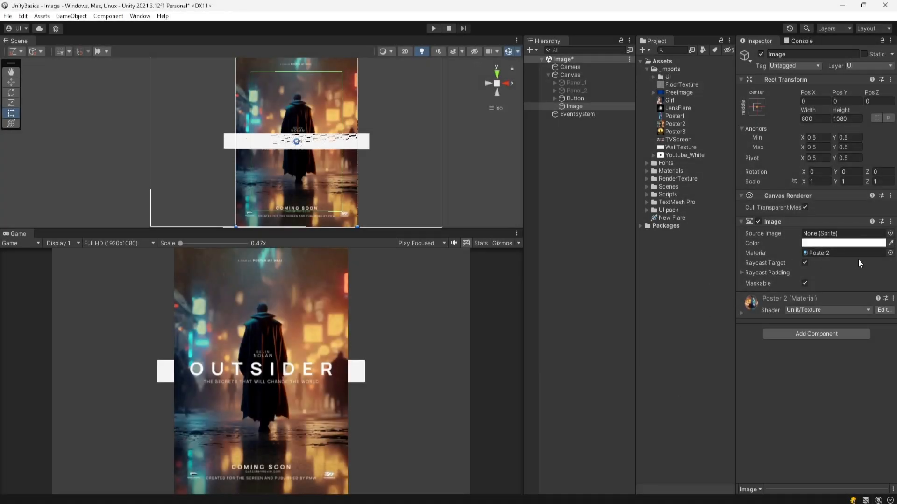
Step: Clear the Image's material to None
{"action": "left_click", "coordinate": [890, 253]}
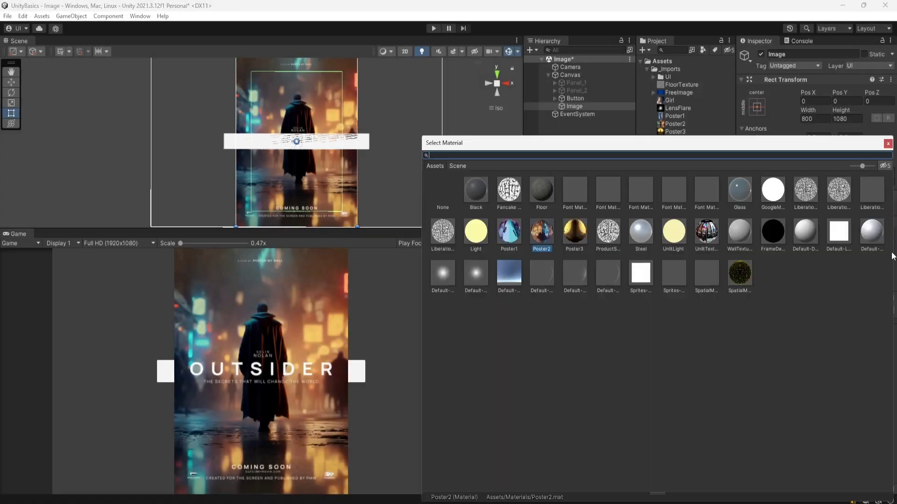
{"action": "left_click", "coordinate": [443, 191]}
{"action": "left_click", "coordinate": [888, 143]}
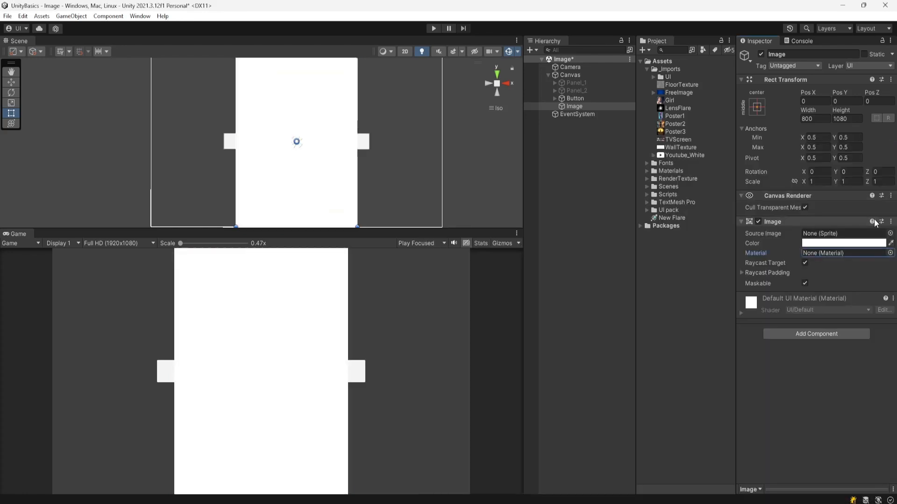
Step: Set the Image's Source Image to the Blue gradient sprite
{"action": "left_click", "coordinate": [890, 236]}
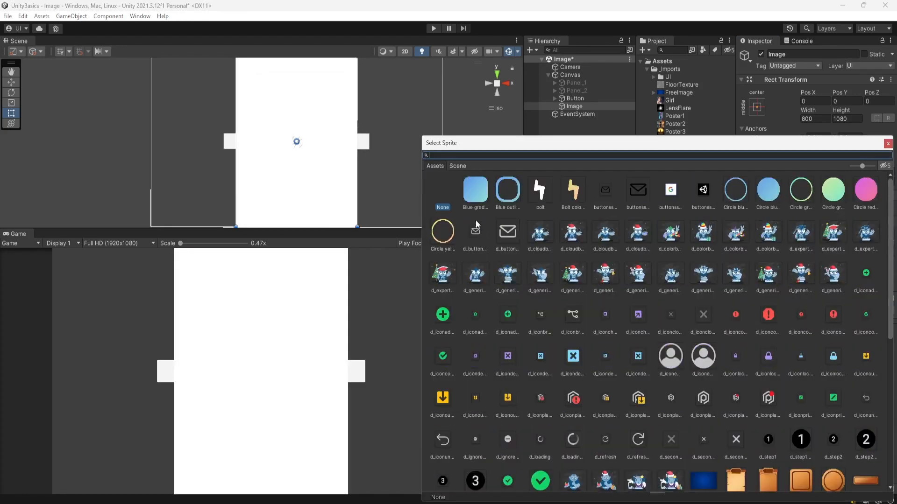
{"action": "left_click", "coordinate": [480, 196]}
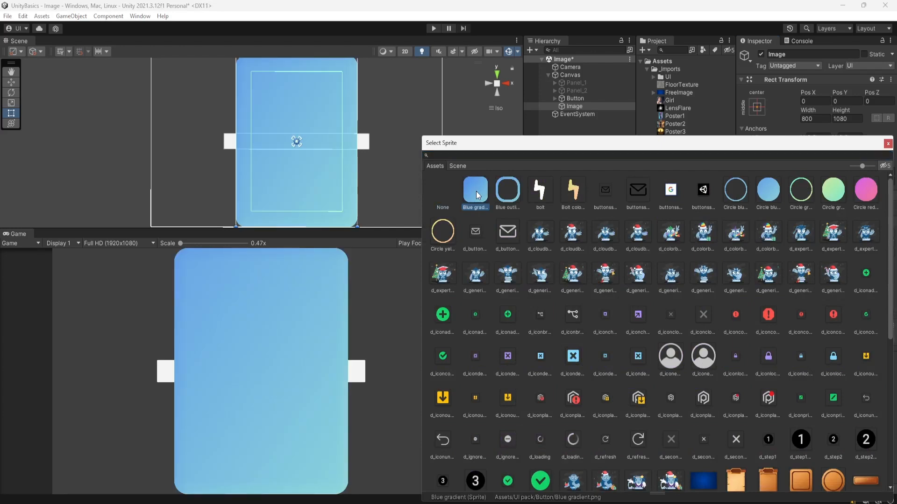
{"action": "left_click", "coordinate": [887, 145]}
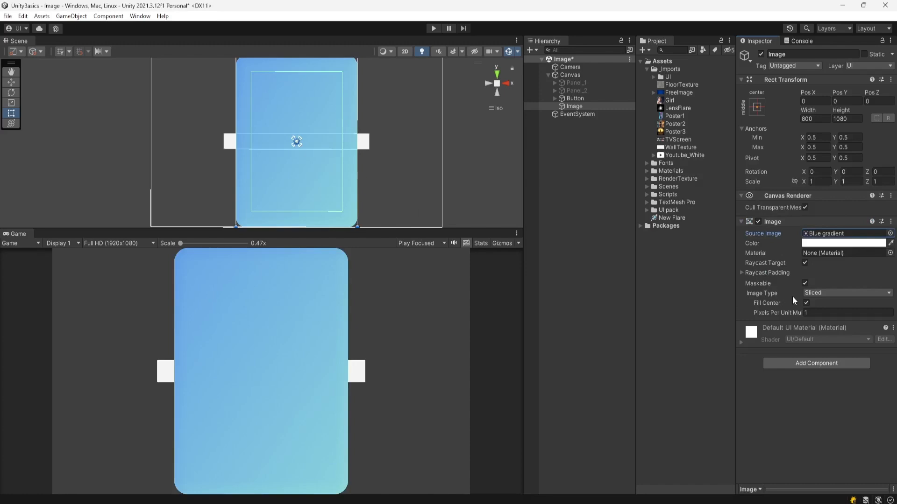
Step: Change the Image Type to Simple
{"action": "left_click", "coordinate": [826, 292]}
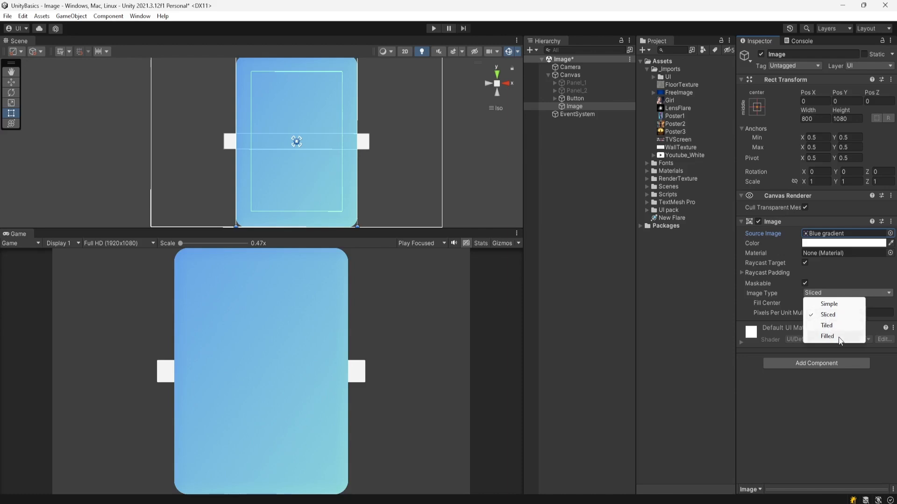
{"action": "left_click", "coordinate": [832, 306]}
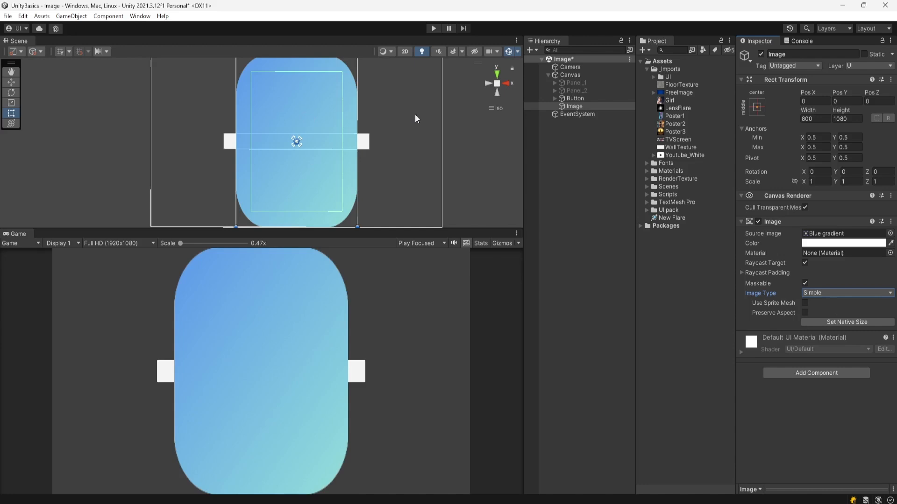
Step: Open the Blue gradient sprite file from the project in Explorer to view it, then reselect the Image
{"action": "middle_click_drag", "start_coordinate": [419, 141], "coordinate": [447, 148]}
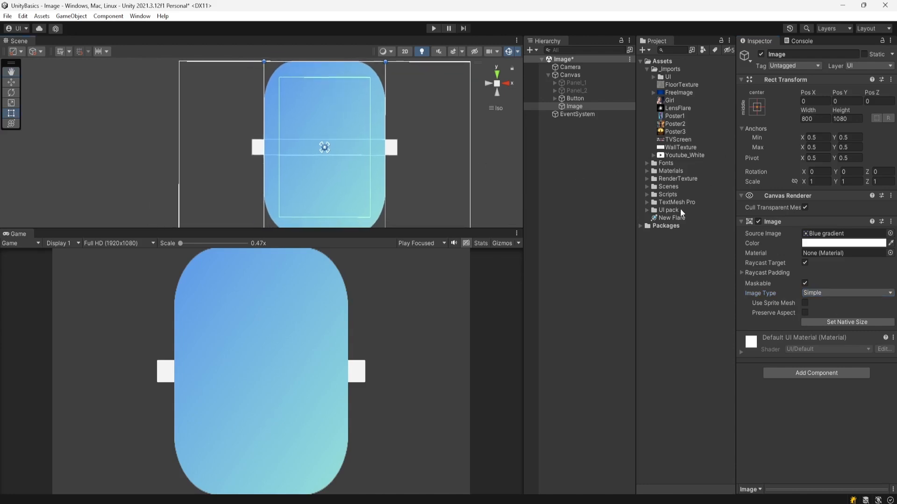
{"action": "left_click", "coordinate": [833, 233]}
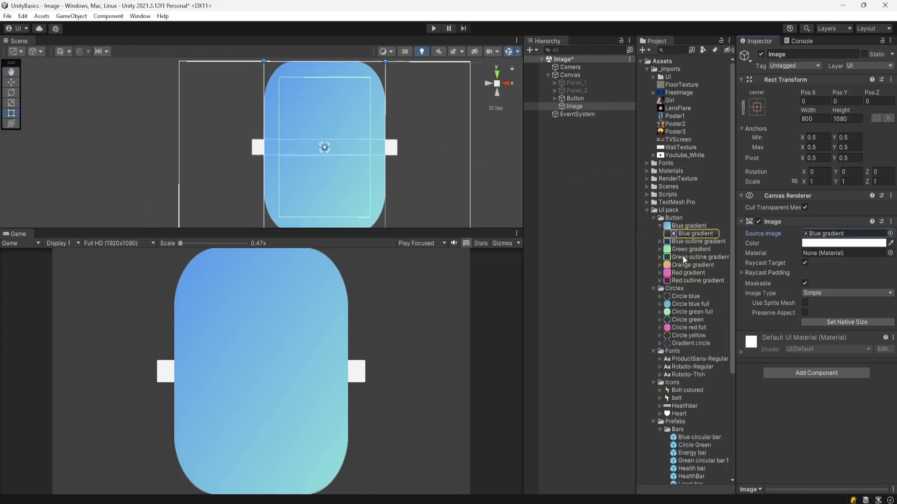
{"action": "right_click", "coordinate": [693, 225]}
{"action": "left_click", "coordinate": [721, 243]}
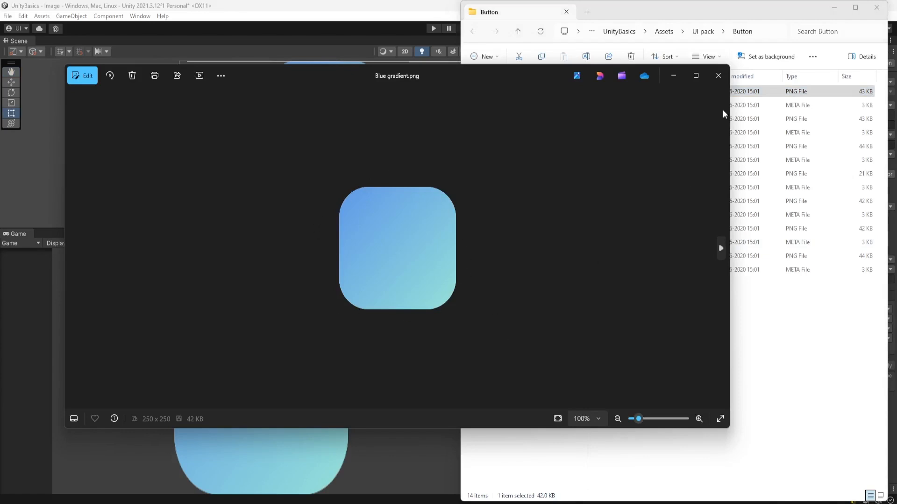
{"action": "left_click", "coordinate": [719, 75]}
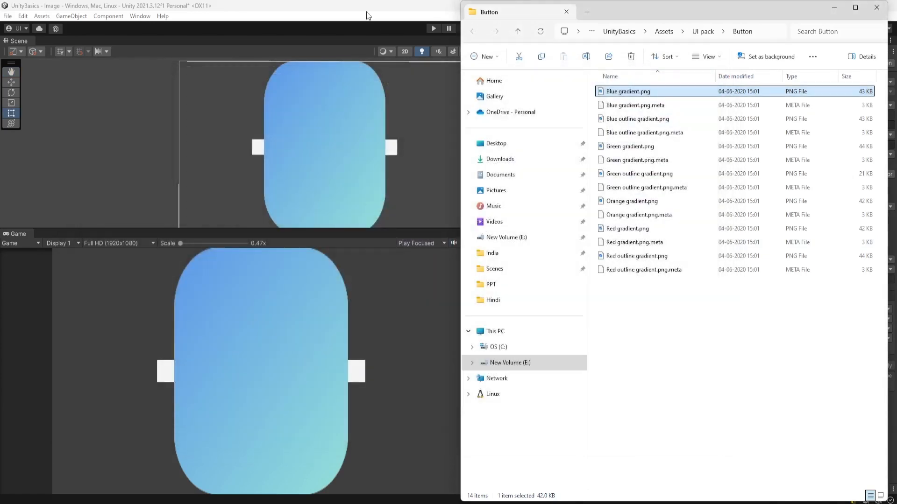
{"action": "left_click", "coordinate": [326, 335]}
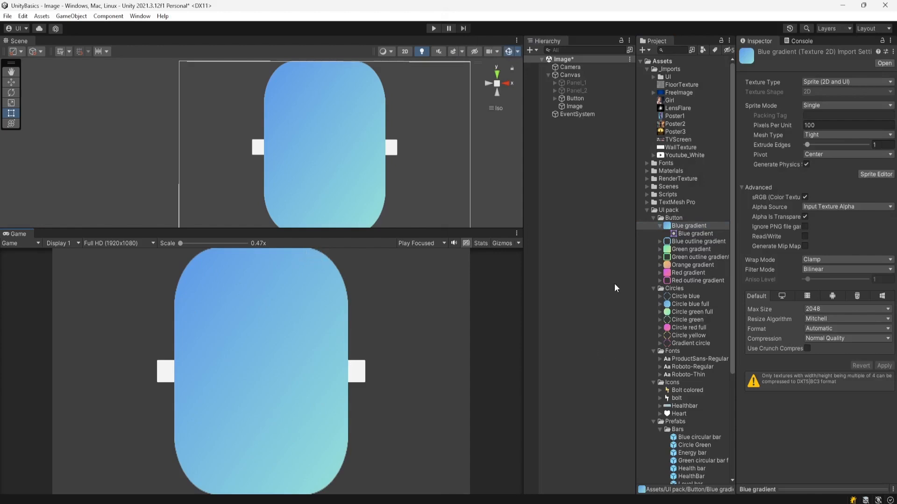
{"action": "left_click", "coordinate": [582, 106]}
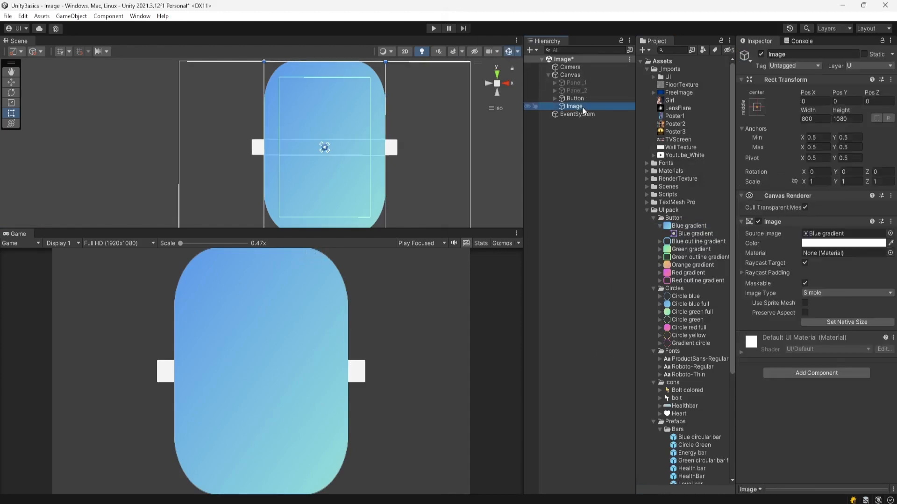
Step: Change the Image Type to Tiled
{"action": "left_click", "coordinate": [832, 293]}
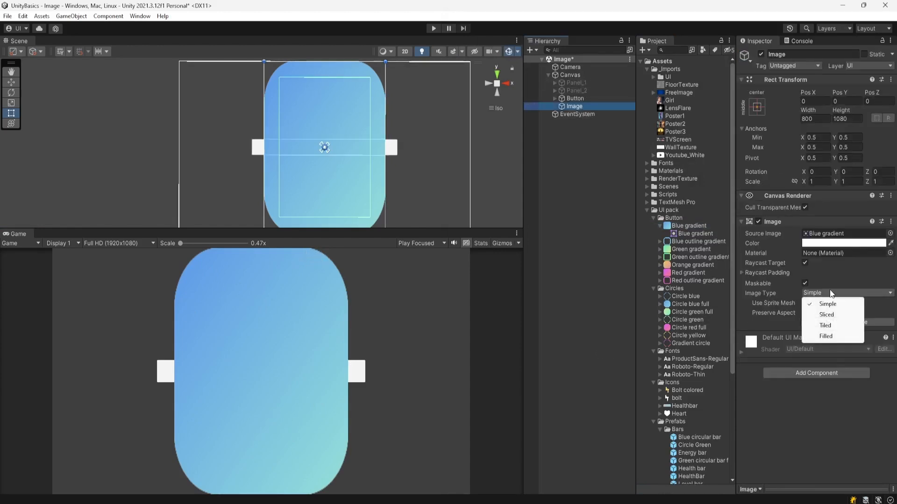
{"action": "left_click", "coordinate": [825, 326]}
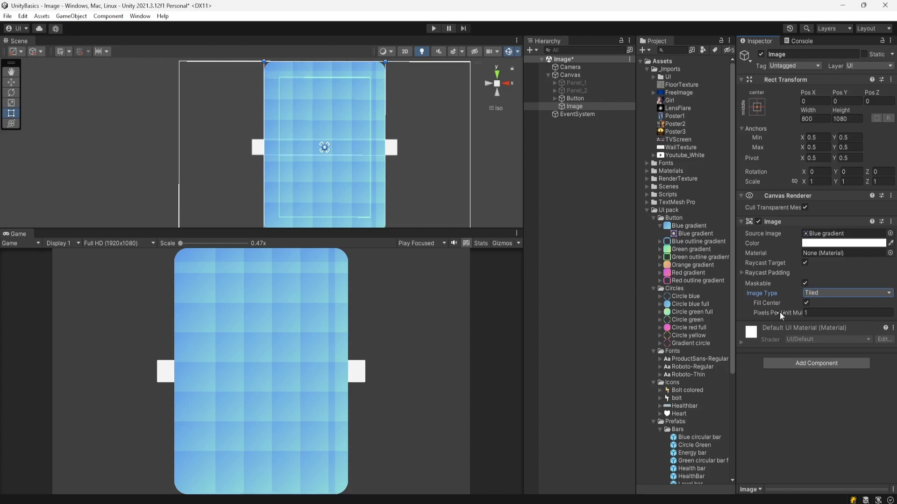
Step: Change the Image Type to Filled
{"action": "left_click", "coordinate": [822, 295]}
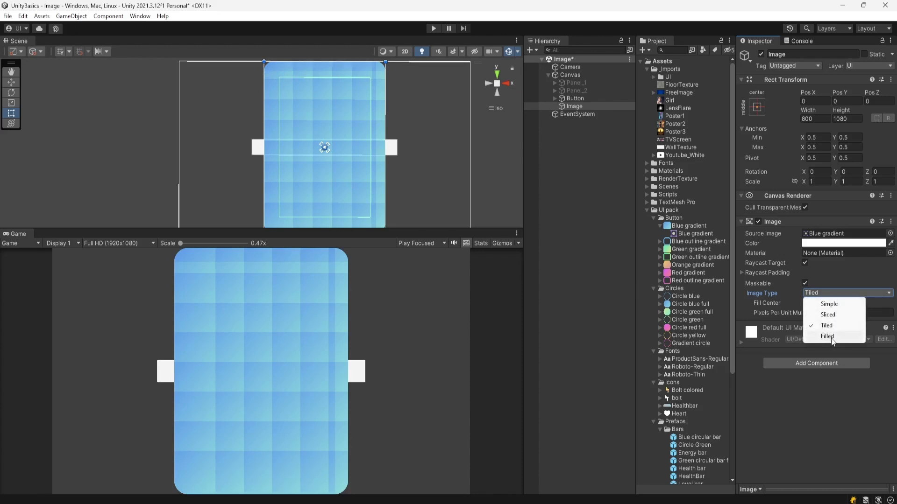
{"action": "left_click", "coordinate": [830, 338]}
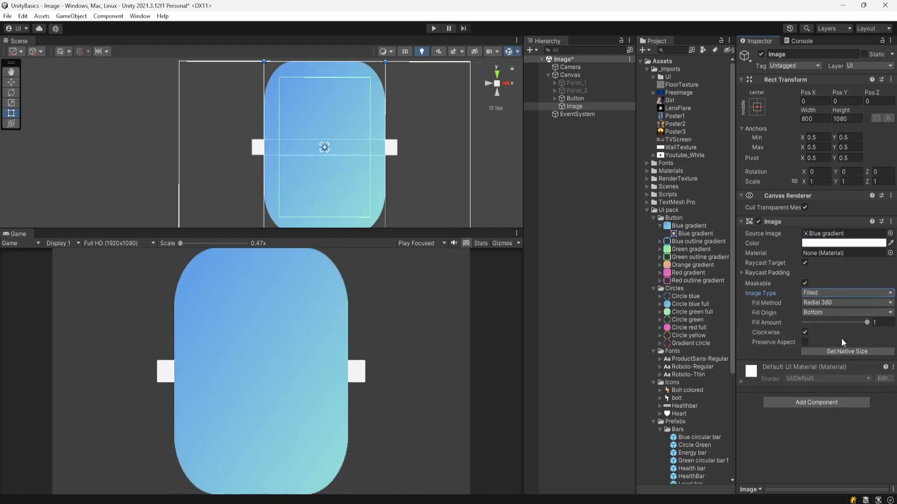
Step: Sweep the Fill Amount down to 0 and back up to 1
{"action": "left_click_drag", "start_coordinate": [866, 323], "coordinate": [795, 323]}
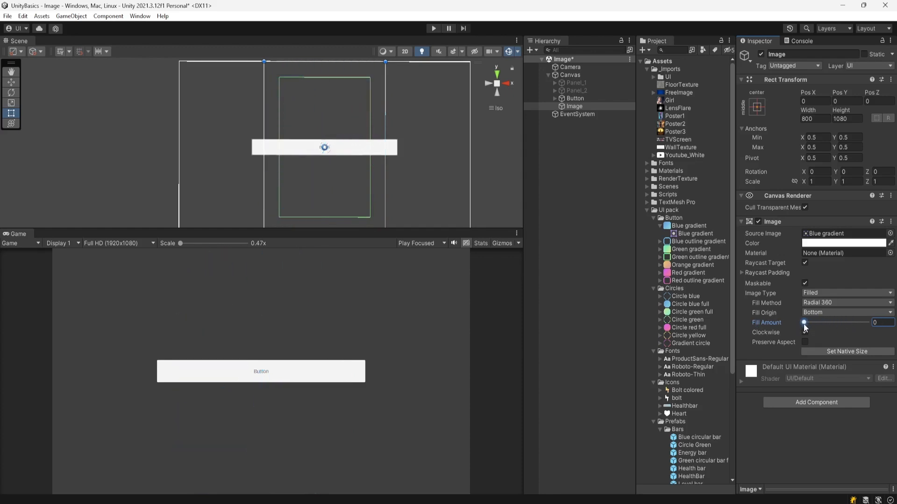
{"action": "left_click_drag", "start_coordinate": [803, 323], "coordinate": [876, 327]}
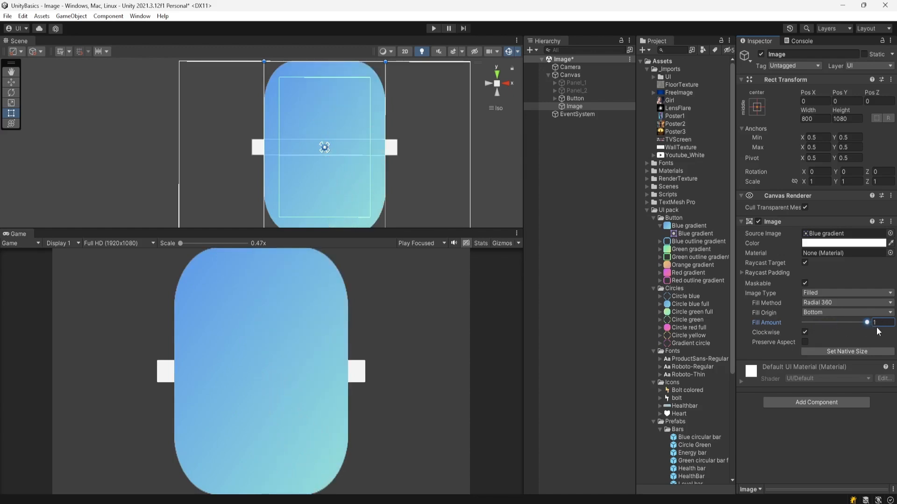
Step: Set the Image's Fill Method to Vertical
{"action": "left_click", "coordinate": [821, 302]}
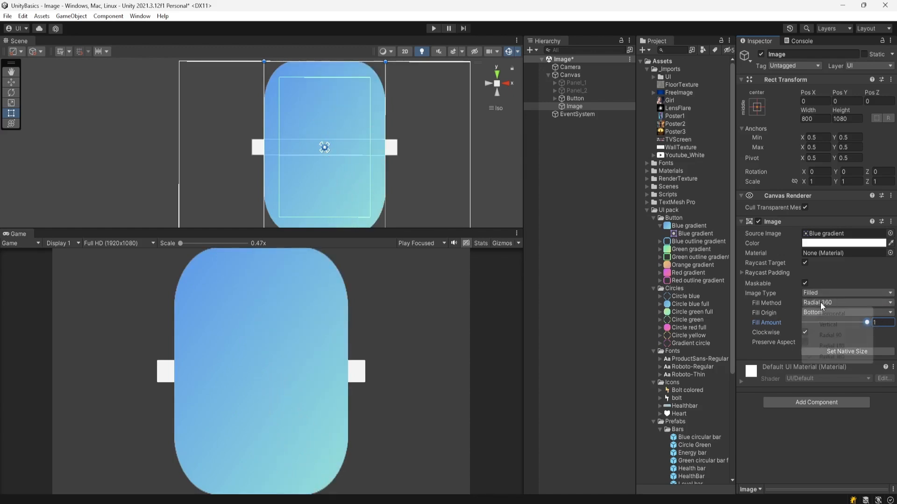
{"action": "left_click", "coordinate": [839, 327]}
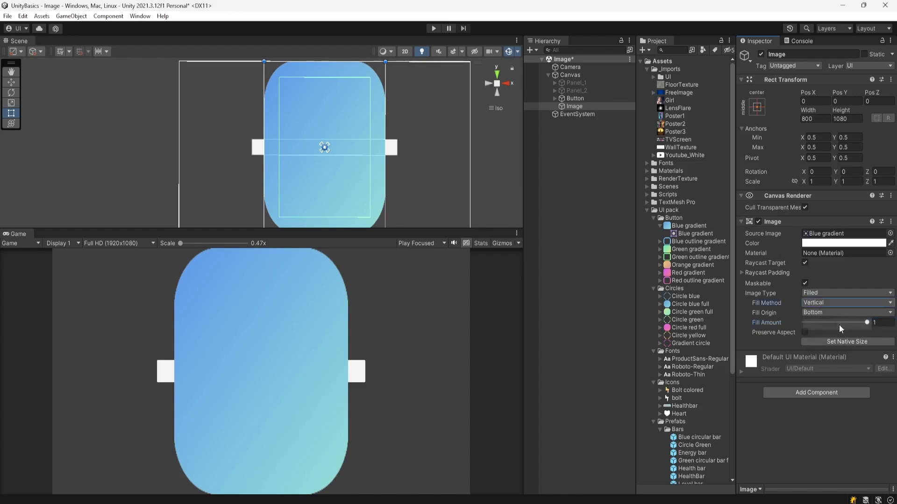
{"action": "mouse_move", "coordinate": [868, 323]}
{"action": "left_mouse_down"}
{"action": "mouse_move", "coordinate": [818, 329]}
{"action": "mouse_move", "coordinate": [873, 323]}
{"action": "left_mouse_up"}
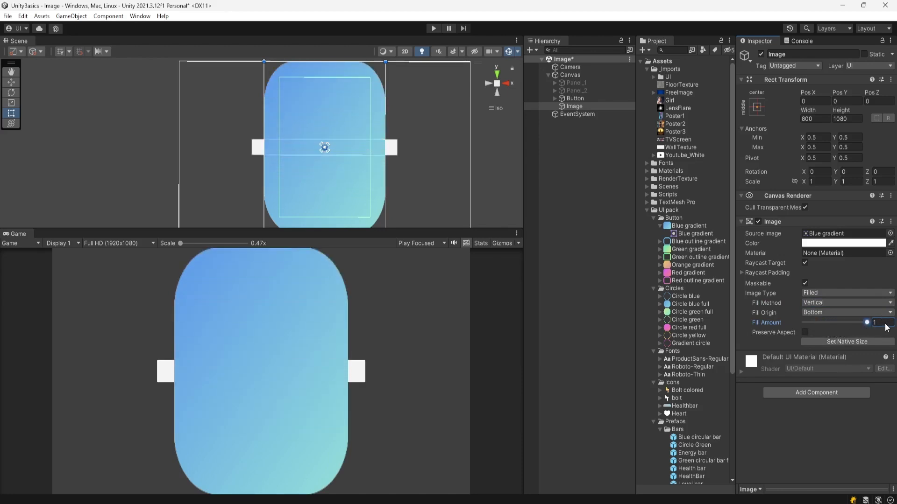
Step: Set the Fill Origin to Top
{"action": "left_click", "coordinate": [825, 312]}
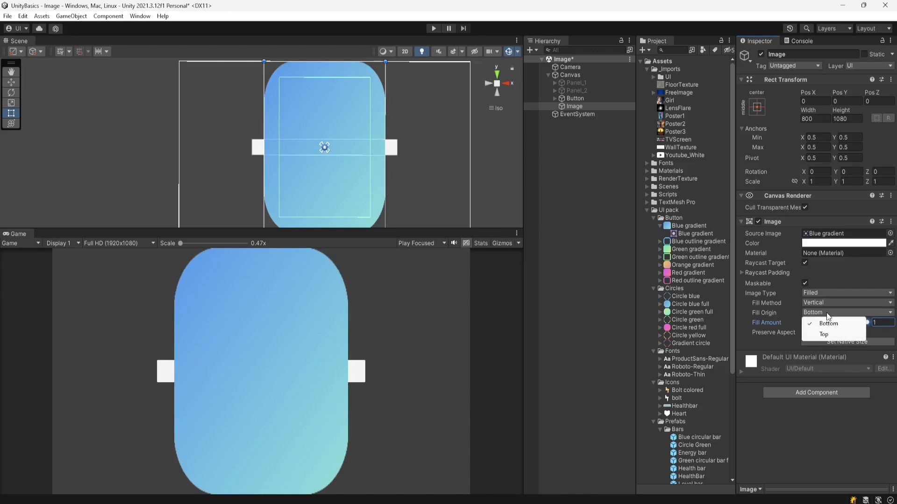
{"action": "left_click", "coordinate": [829, 337]}
{"action": "mouse_move", "coordinate": [866, 323]}
{"action": "left_mouse_down"}
{"action": "mouse_move", "coordinate": [838, 325]}
{"action": "mouse_move", "coordinate": [869, 324]}
{"action": "left_mouse_up"}
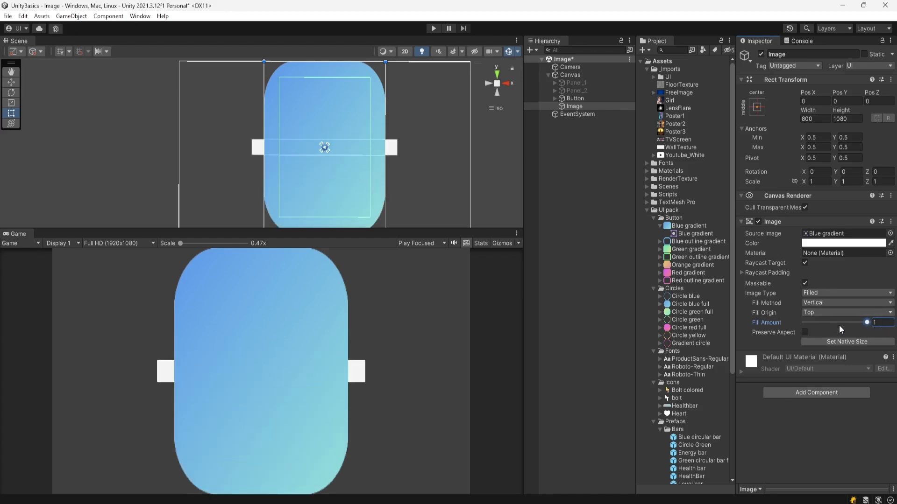
Step: Assign the Game_03 sprite from the imported UI folder as the Image's Source Image
{"action": "left_click", "coordinate": [816, 292]}
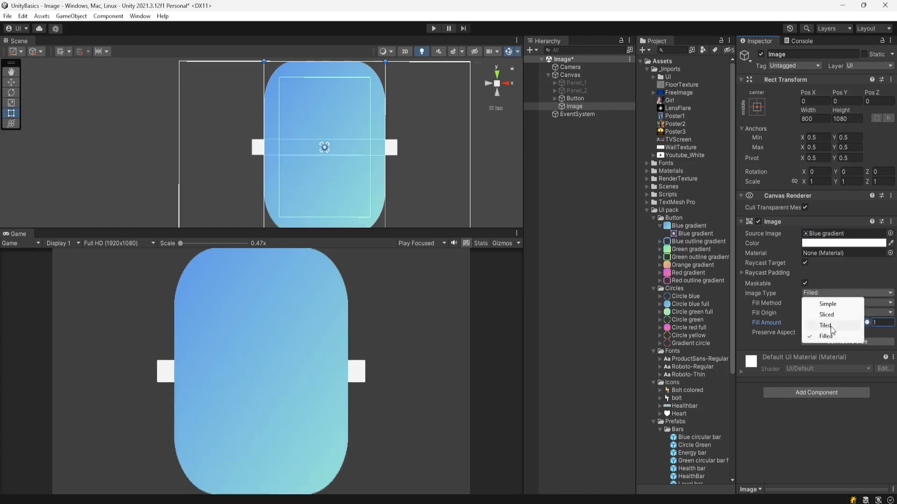
{"action": "left_click", "coordinate": [609, 211]}
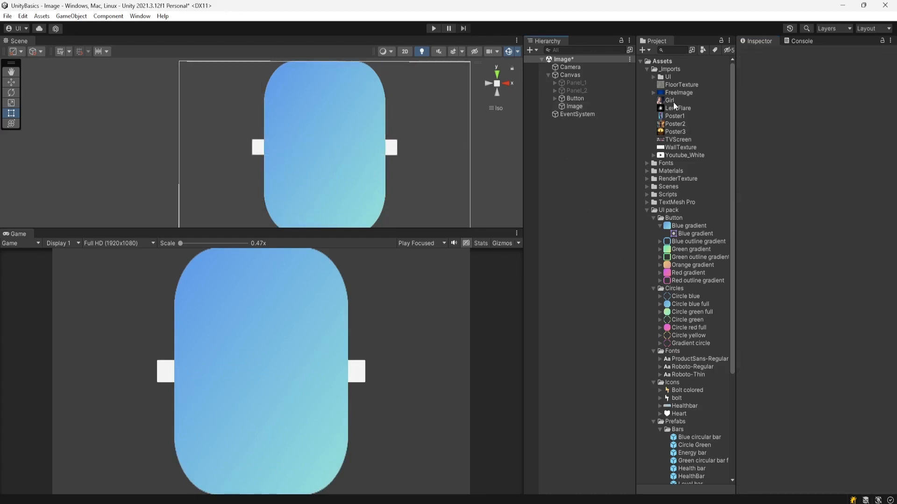
{"action": "left_click", "coordinate": [653, 77]}
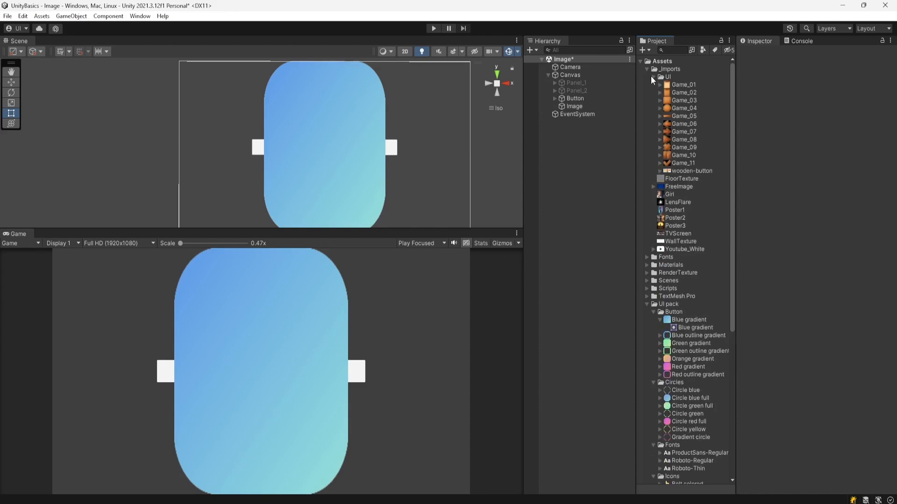
{"action": "left_click", "coordinate": [687, 100]}
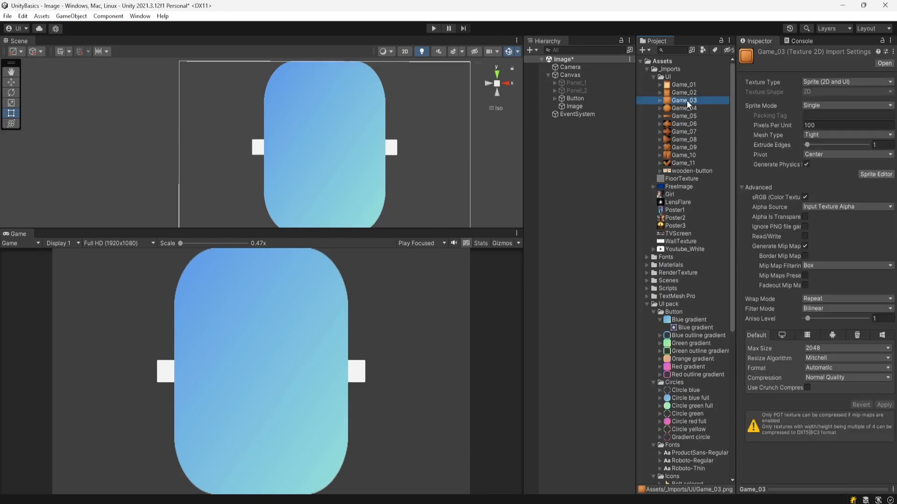
{"action": "left_click", "coordinate": [576, 107]}
{"action": "left_click_drag", "start_coordinate": [680, 99], "coordinate": [823, 238]}
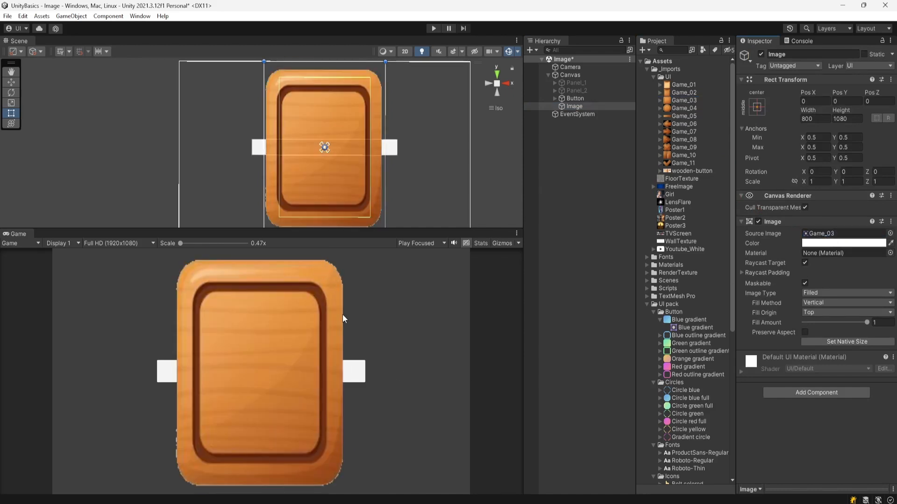
Step: Enlarge the Image slightly by its corner handle to about 820 by 1108
{"action": "scroll", "coordinate": [262, 143], "scroll_direction": "down", "scroll_amount": 3}
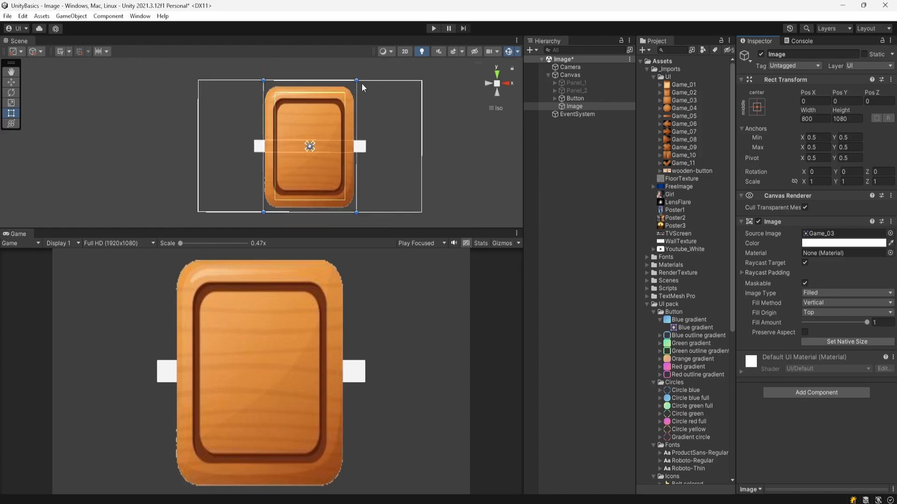
{"action": "mouse_move", "coordinate": [355, 79]}
{"action": "left_mouse_down"}
{"action": "mouse_move", "coordinate": [304, 79]}
{"action": "mouse_move", "coordinate": [365, 78]}
{"action": "mouse_move", "coordinate": [316, 76]}
{"action": "mouse_move", "coordinate": [358, 77]}
{"action": "left_mouse_up"}
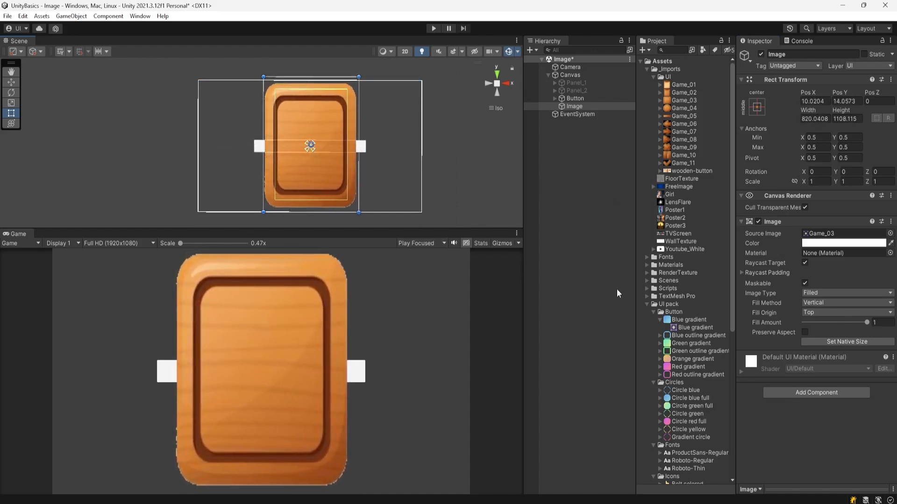
Step: Open Game_03 in the Sprite Editor, set its borders to L 47, R 50, T 55, B 48, and apply
{"action": "left_click", "coordinate": [684, 102]}
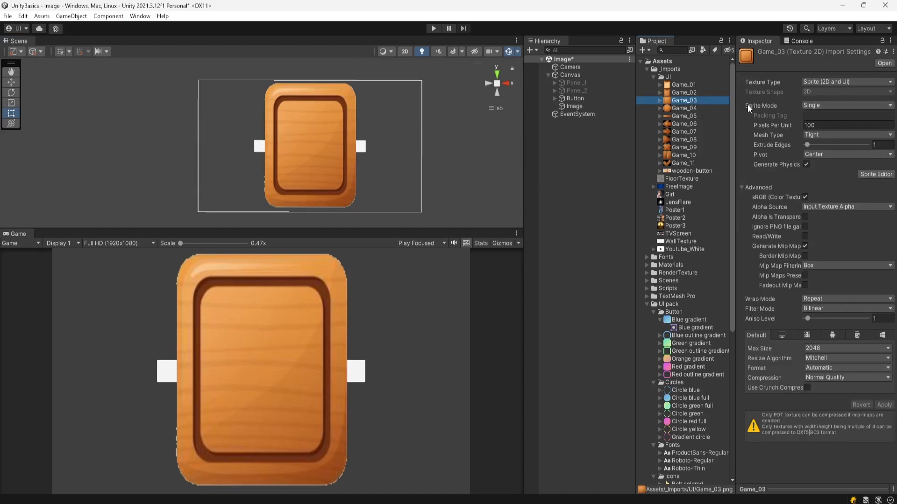
{"action": "left_click", "coordinate": [820, 105]}
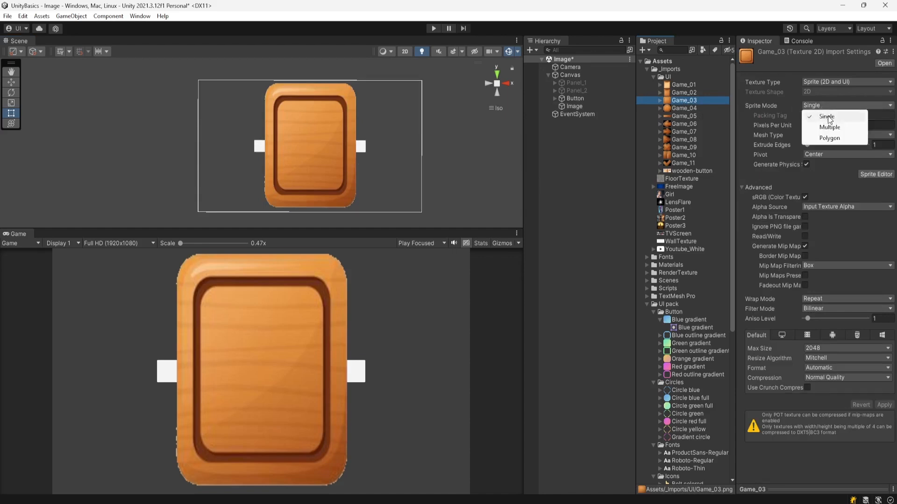
{"action": "left_click", "coordinate": [827, 117]}
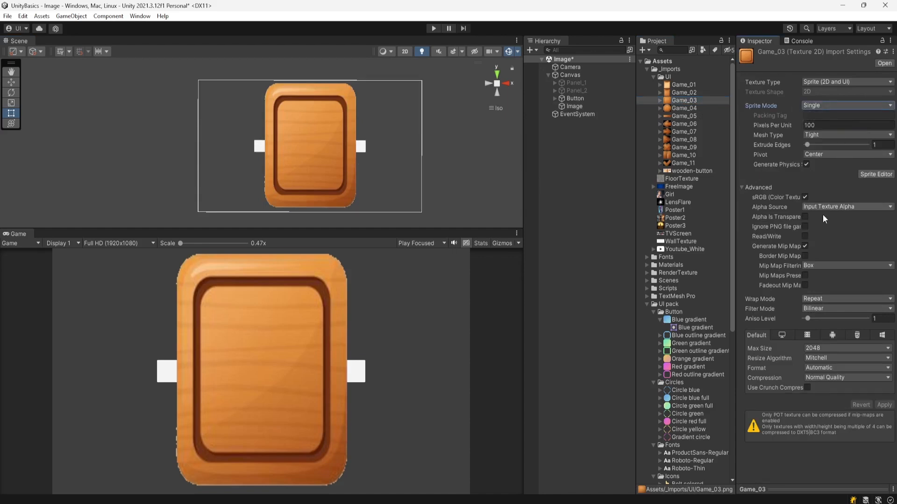
{"action": "left_click", "coordinate": [882, 175]}
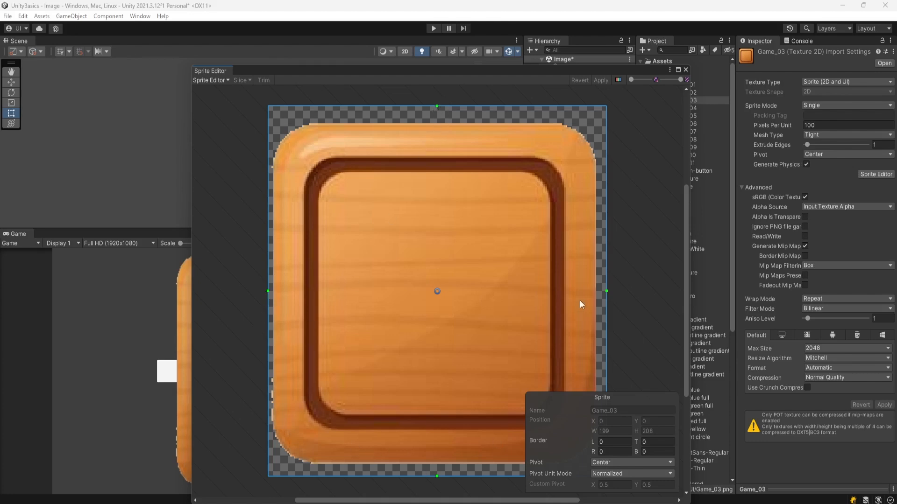
{"action": "left_click_drag", "start_coordinate": [437, 107], "coordinate": [438, 204]}
{"action": "left_click_drag", "start_coordinate": [437, 476], "coordinate": [424, 390]}
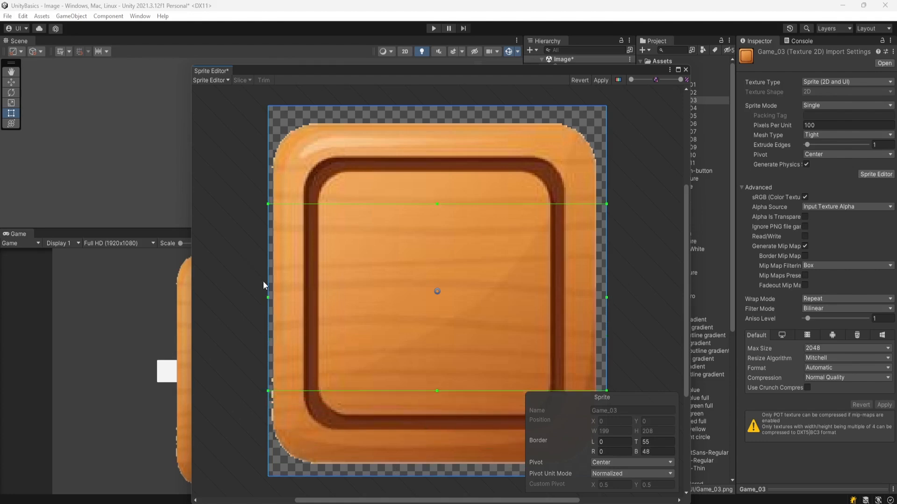
{"action": "left_click_drag", "start_coordinate": [268, 297], "coordinate": [348, 292]}
{"action": "left_click", "coordinate": [607, 299]}
{"action": "left_click", "coordinate": [595, 299]}
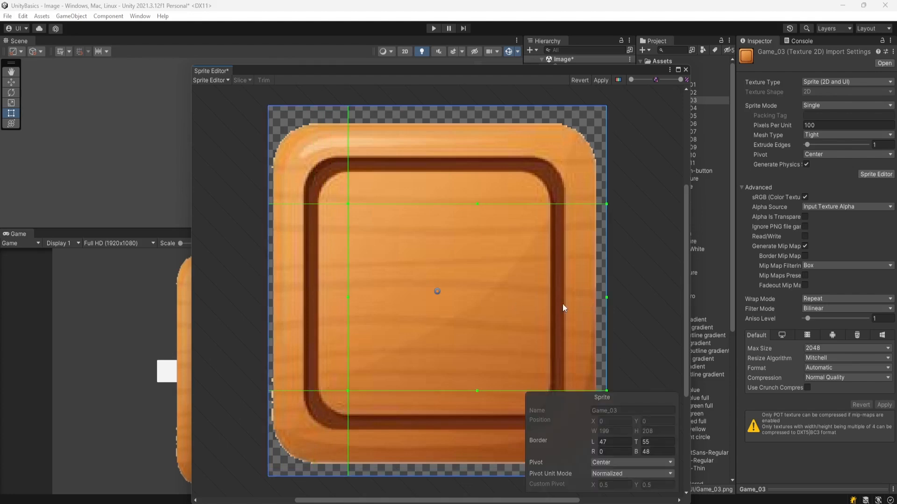
{"action": "left_click_drag", "start_coordinate": [606, 296], "coordinate": [521, 303]}
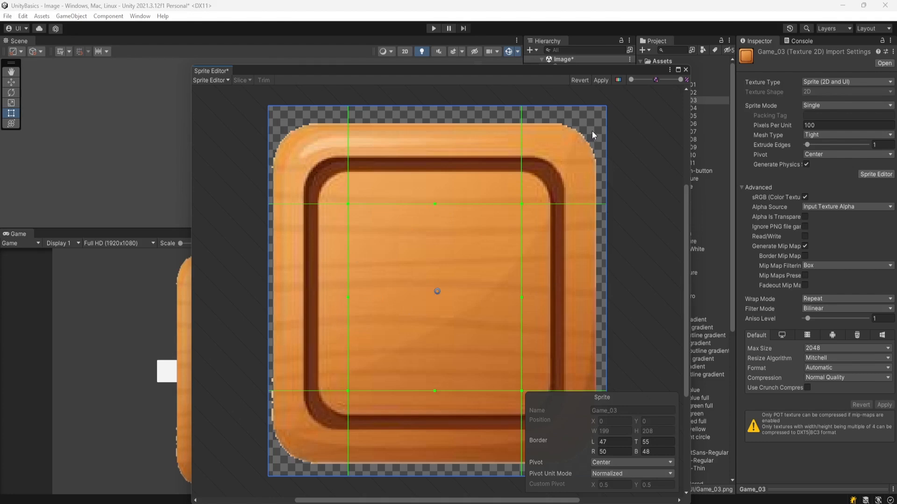
{"action": "left_click", "coordinate": [600, 81]}
{"action": "left_click", "coordinate": [686, 70]}
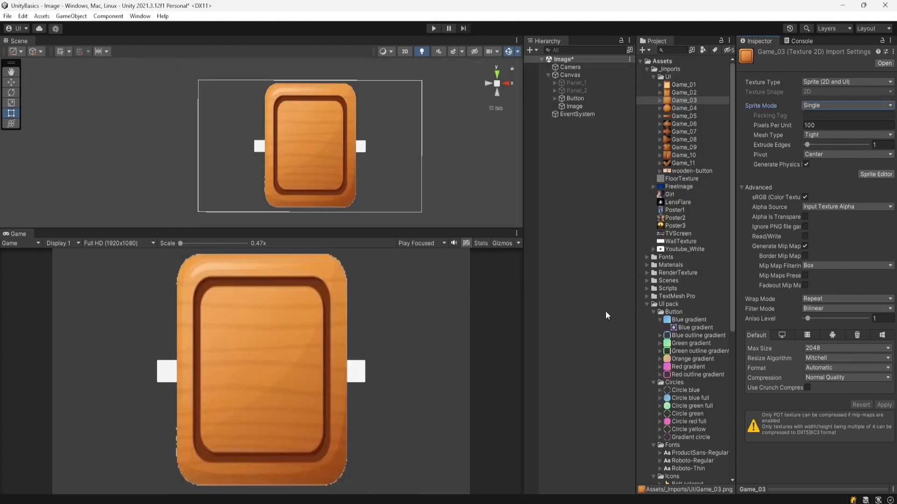
Step: Select the Image and change its Image Type to Sliced
{"action": "left_click", "coordinate": [582, 107]}
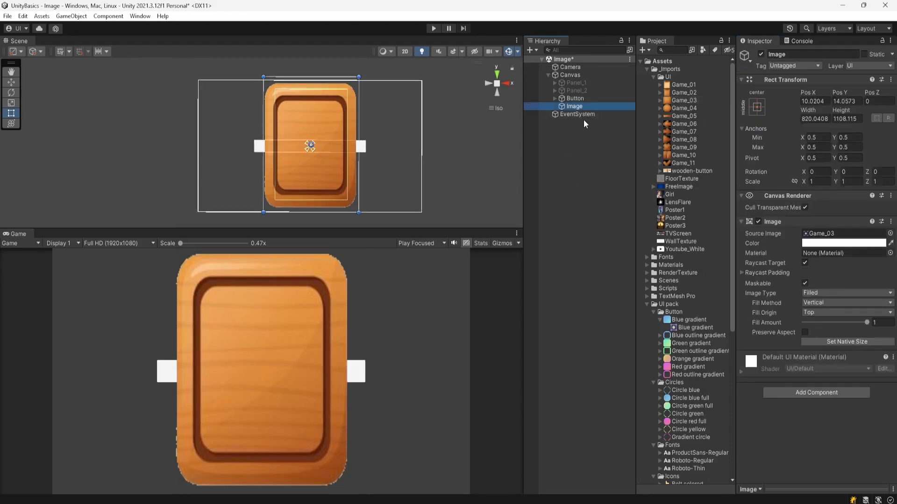
{"action": "left_click", "coordinate": [818, 296]}
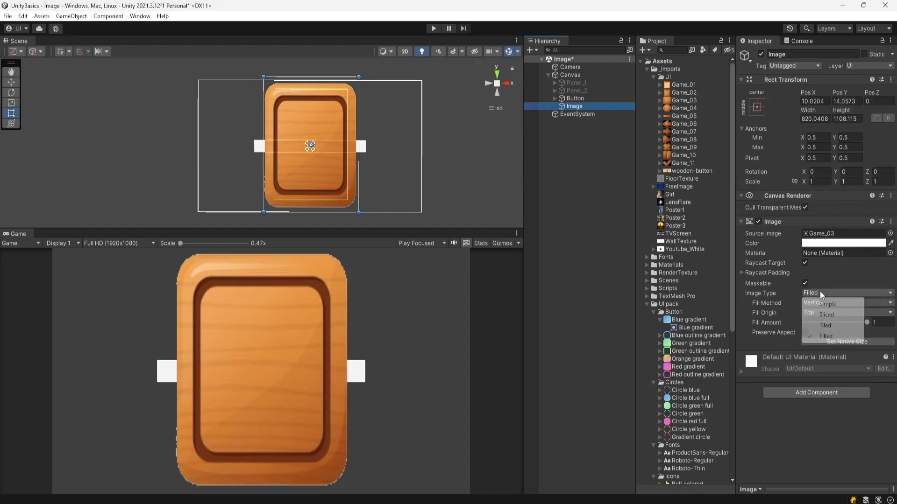
{"action": "left_click", "coordinate": [825, 315]}
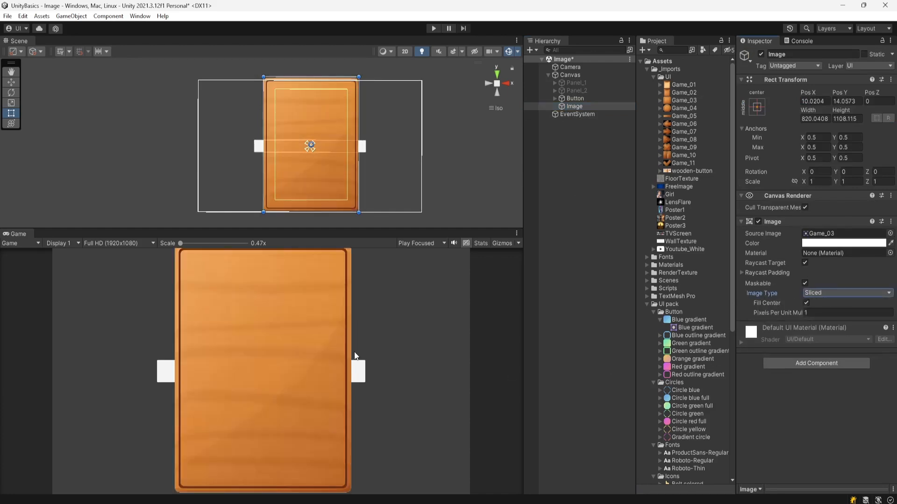
Step: Resize the Image into a wide board about 1843 by 430 positioned above the Button
{"action": "left_click_drag", "start_coordinate": [330, 77], "coordinate": [330, 87]}
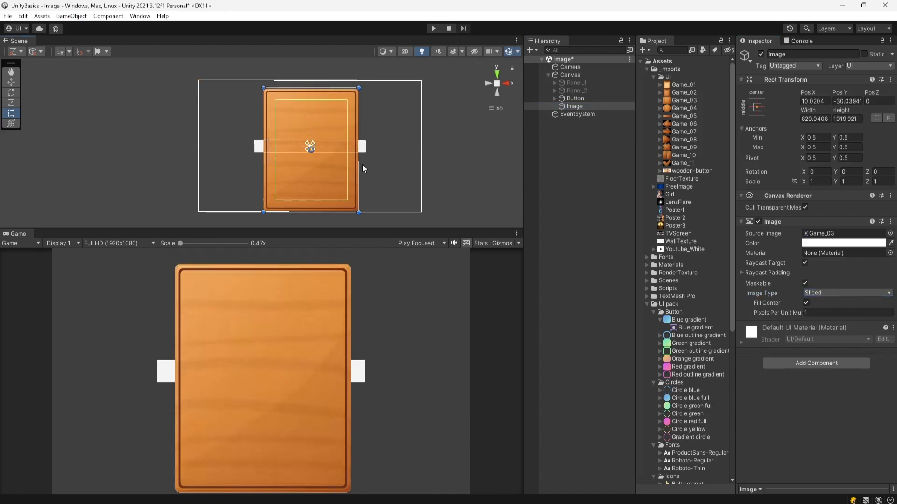
{"action": "left_click_drag", "start_coordinate": [359, 164], "coordinate": [414, 164]}
{"action": "left_click_drag", "start_coordinate": [264, 164], "coordinate": [203, 164]}
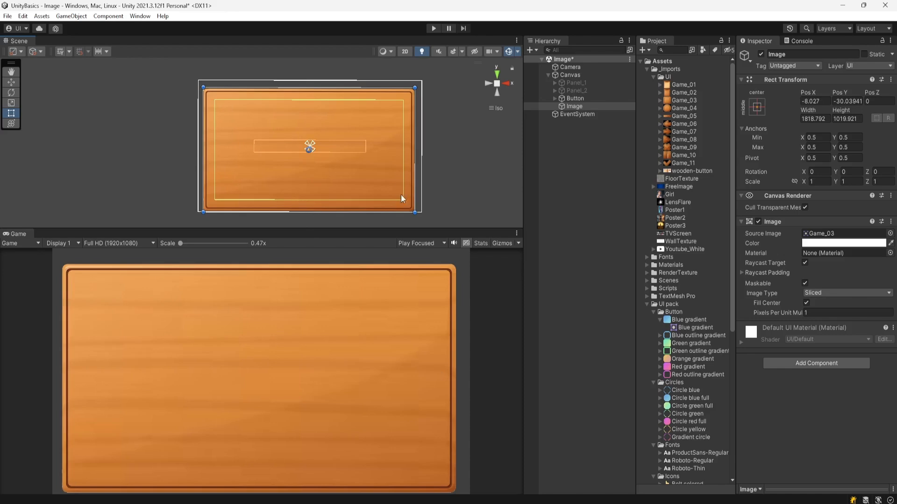
{"action": "left_click", "coordinate": [389, 221]}
{"action": "left_click", "coordinate": [299, 189]}
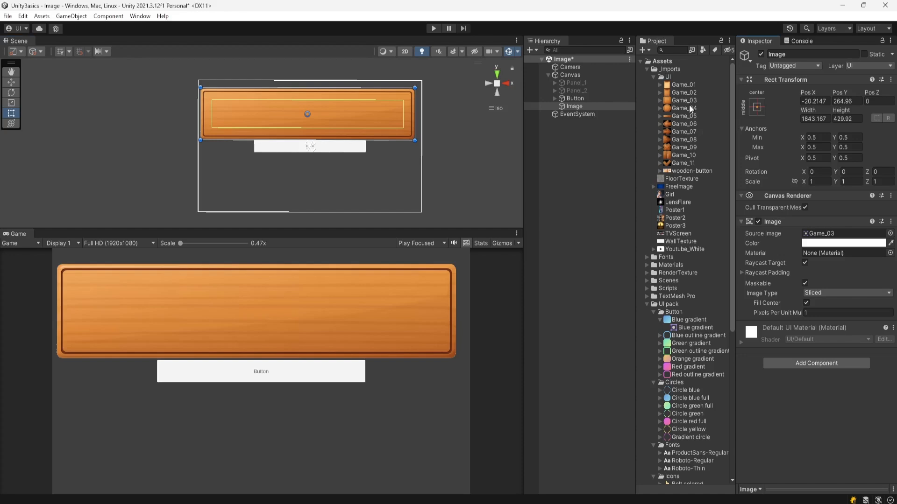
Step: Open the Package Manager to examine the installed 2D Sprite package, then close it
{"action": "left_click", "coordinate": [684, 100]}
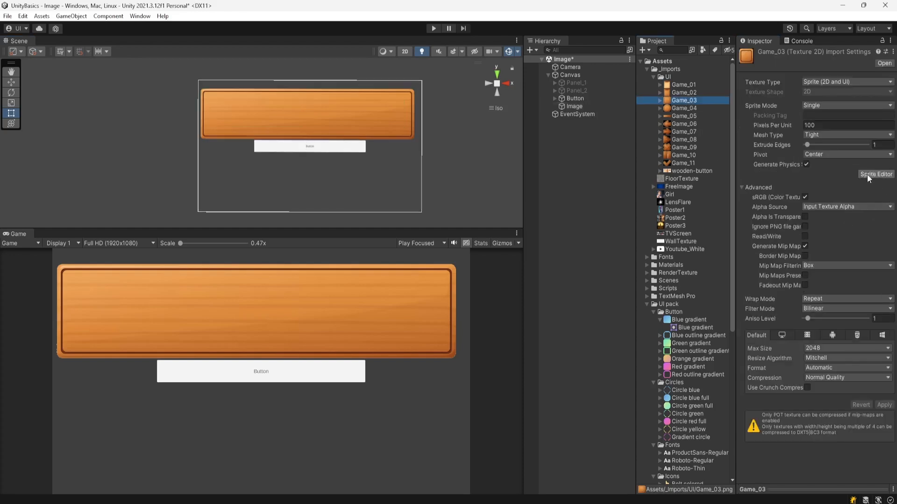
{"action": "left_click", "coordinate": [142, 17]}
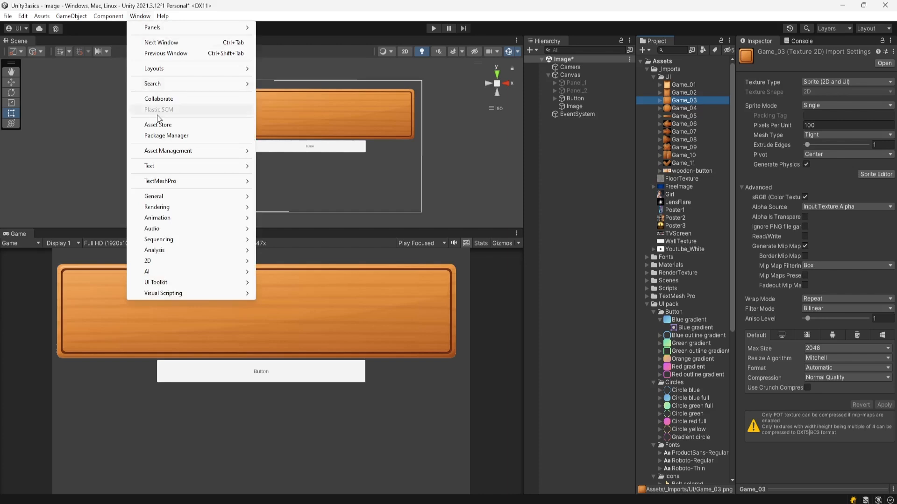
{"action": "left_click", "coordinate": [160, 135]}
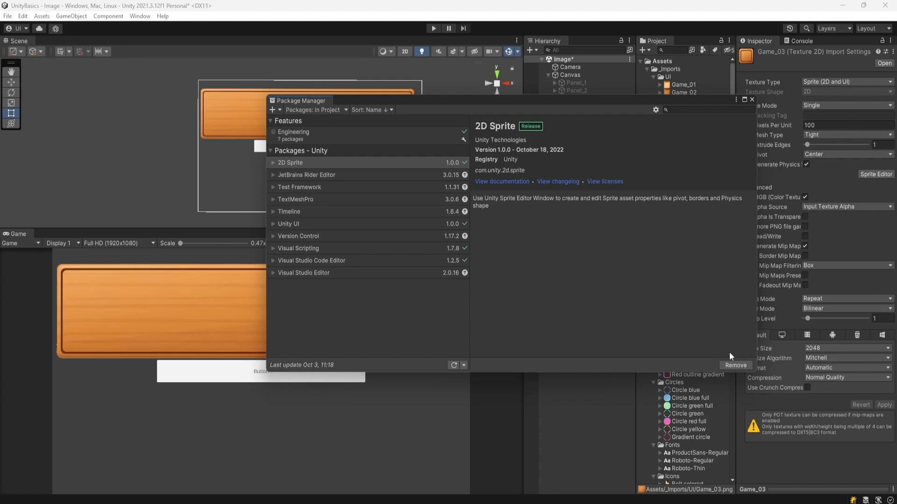
{"action": "left_click", "coordinate": [751, 100]}
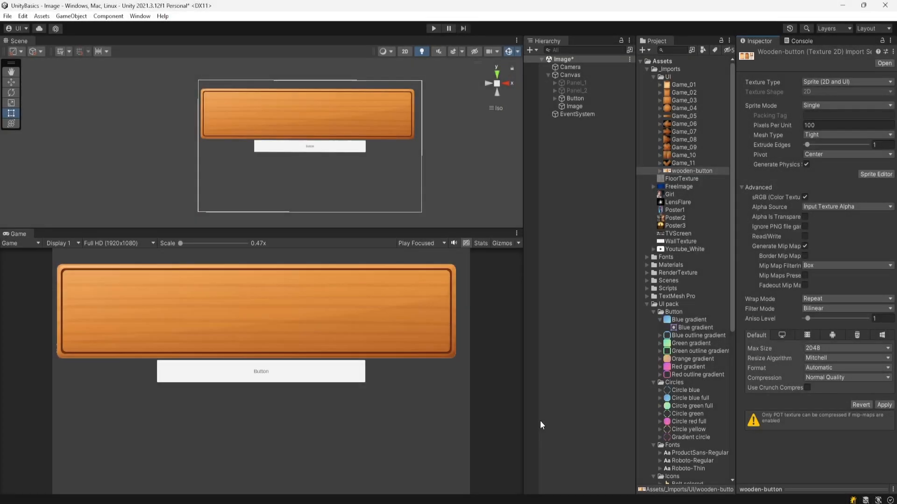
Step: Open the wooden-button image in a photo viewer to examine its layout, then return to Unity
{"action": "mouse_move", "coordinate": [401, 495]}
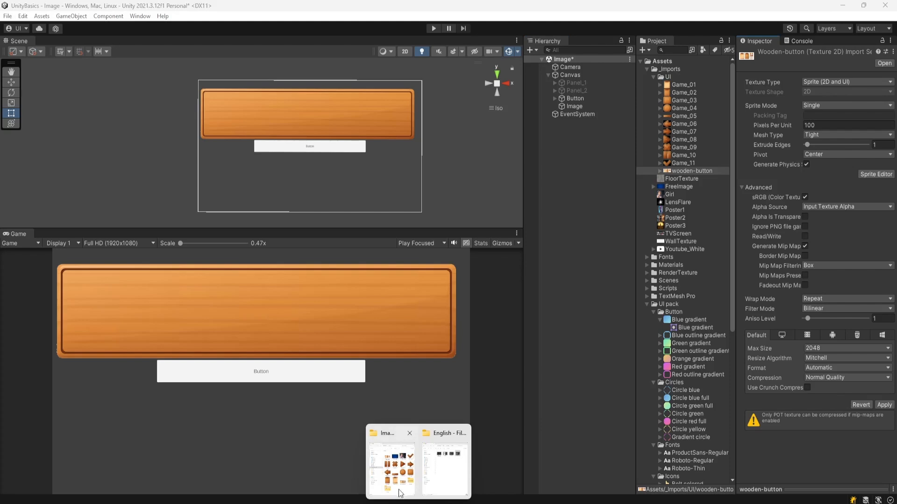
{"action": "left_click", "coordinate": [393, 453]}
{"action": "double_click", "coordinate": [318, 383]}
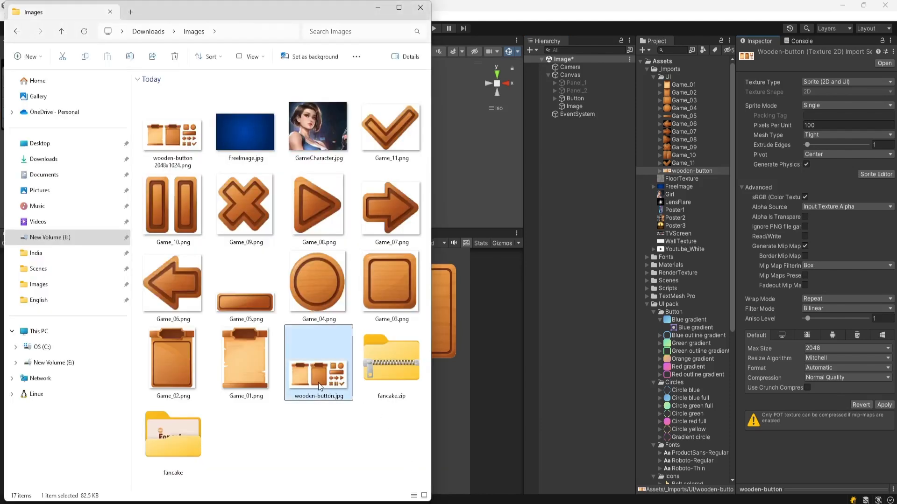
{"action": "left_click", "coordinate": [527, 37]}
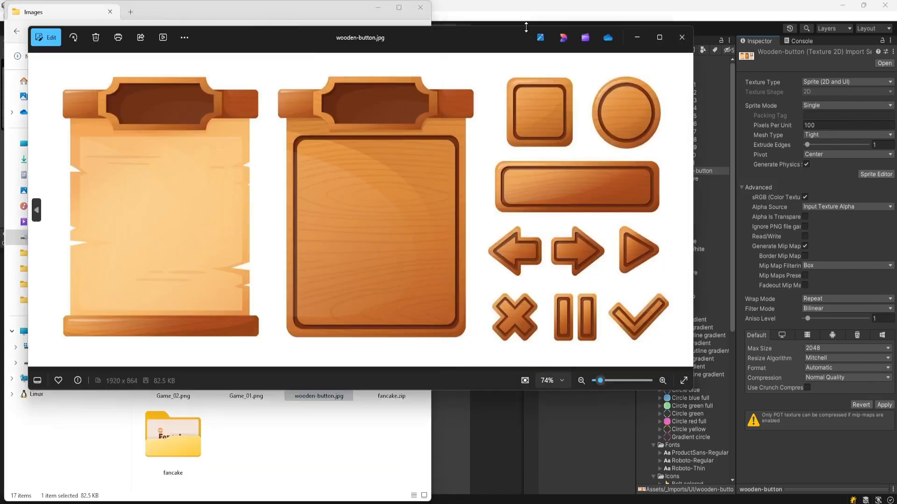
{"action": "left_click_drag", "start_coordinate": [306, 37], "coordinate": [410, 56]}
{"action": "left_click", "coordinate": [814, 67]}
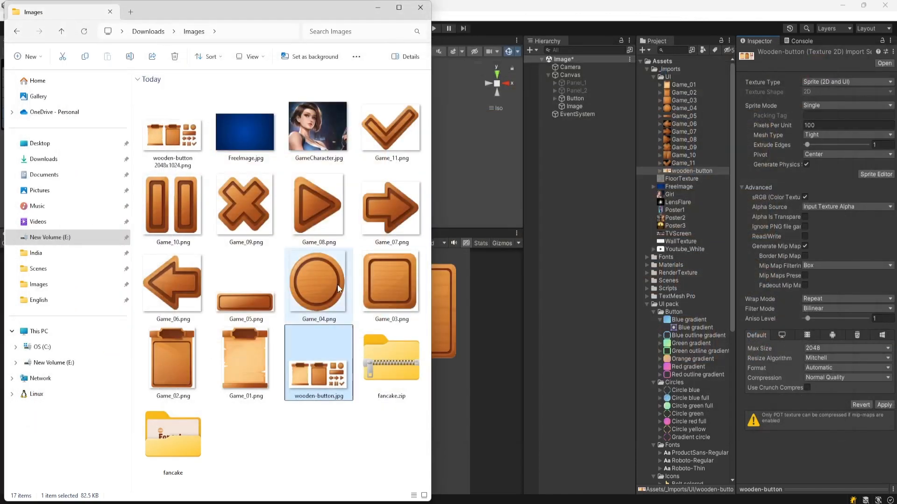
{"action": "left_click", "coordinate": [675, 24]}
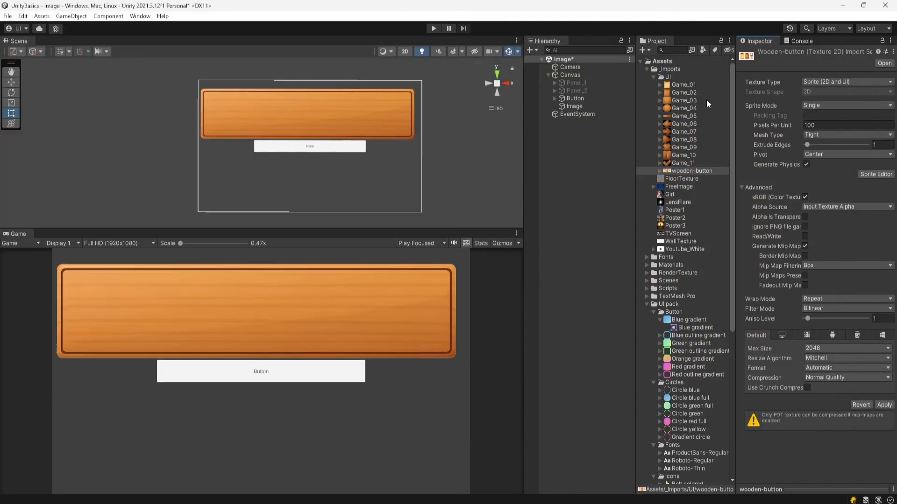
Step: Revert the unapplied import settings of the wooden-button texture and reselect that asset
{"action": "left_click", "coordinate": [703, 163]}
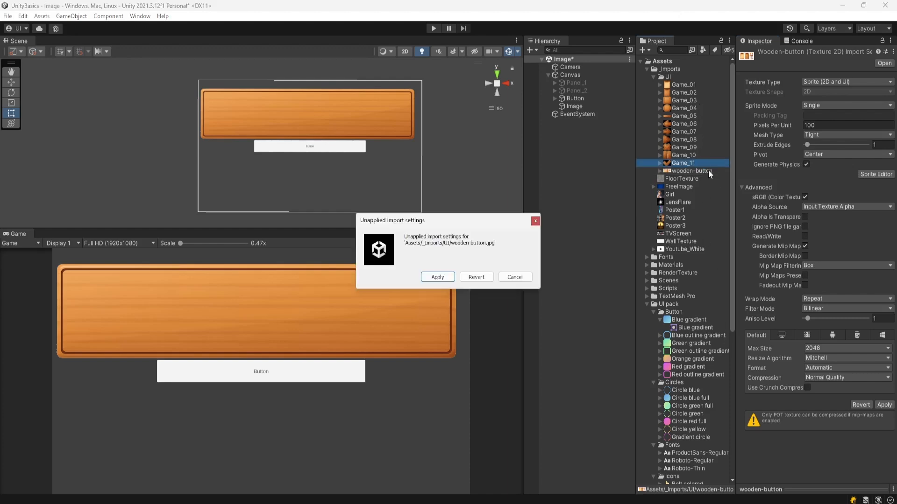
{"action": "left_click", "coordinate": [476, 278]}
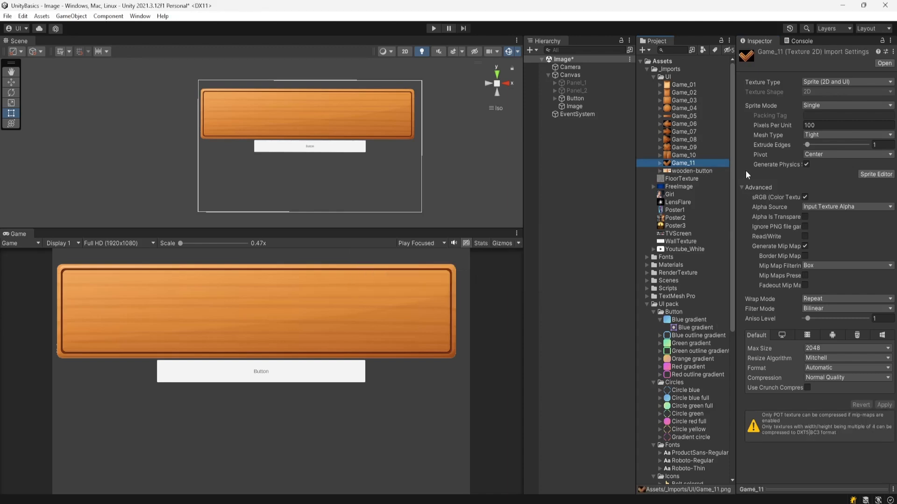
{"action": "left_click", "coordinate": [708, 171]}
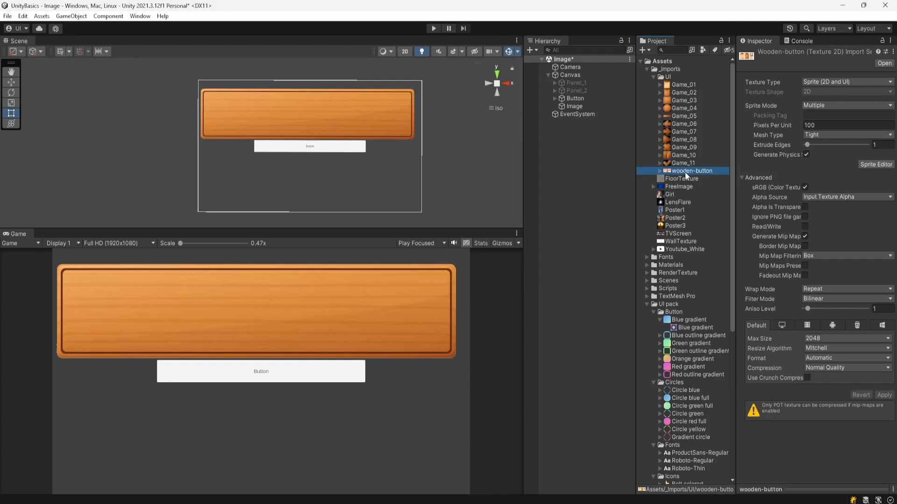
Step: Check the wooden-button file's dimensions in the Images folder and look through the texture's Max Size options
{"action": "mouse_move", "coordinate": [419, 500]}
{"action": "left_click", "coordinate": [403, 486]}
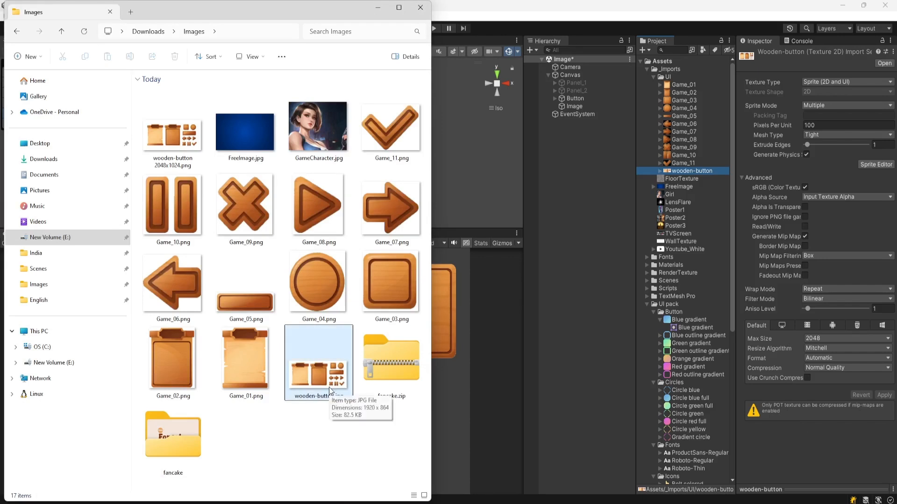
{"action": "left_click", "coordinate": [544, 7]}
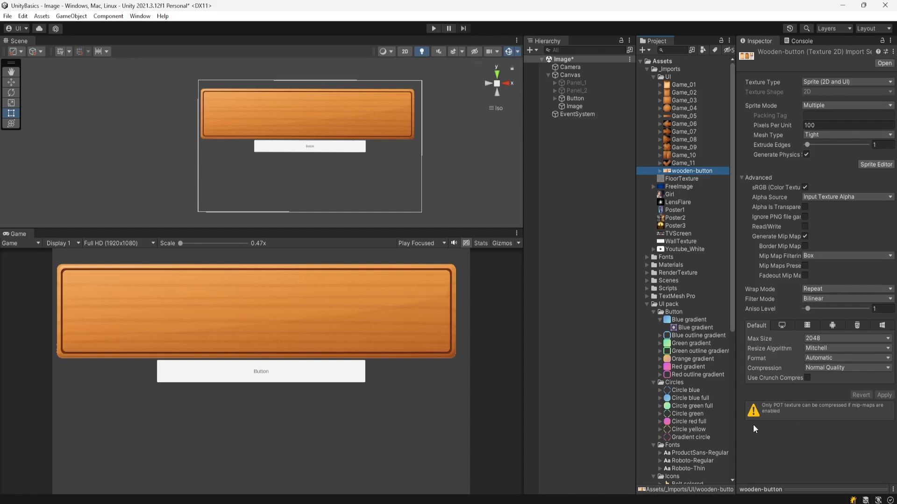
{"action": "left_click", "coordinate": [839, 337]}
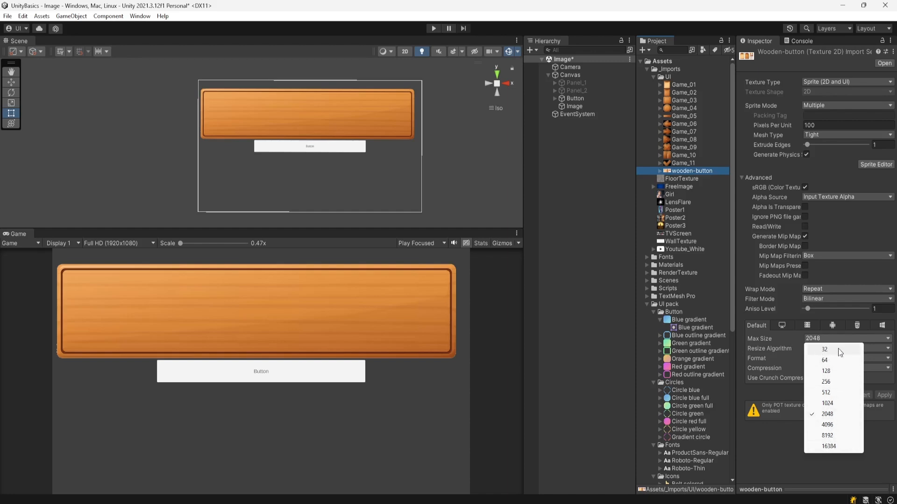
{"action": "left_click", "coordinate": [806, 467]}
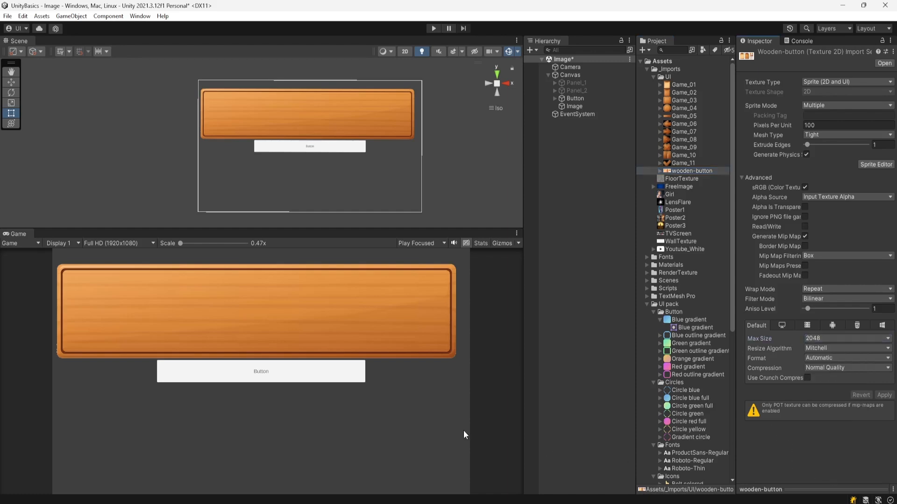
Step: Import wooden-button 2048x1024.png from the Images folder into the project's UI assets folder and select it
{"action": "left_click", "coordinate": [394, 481]}
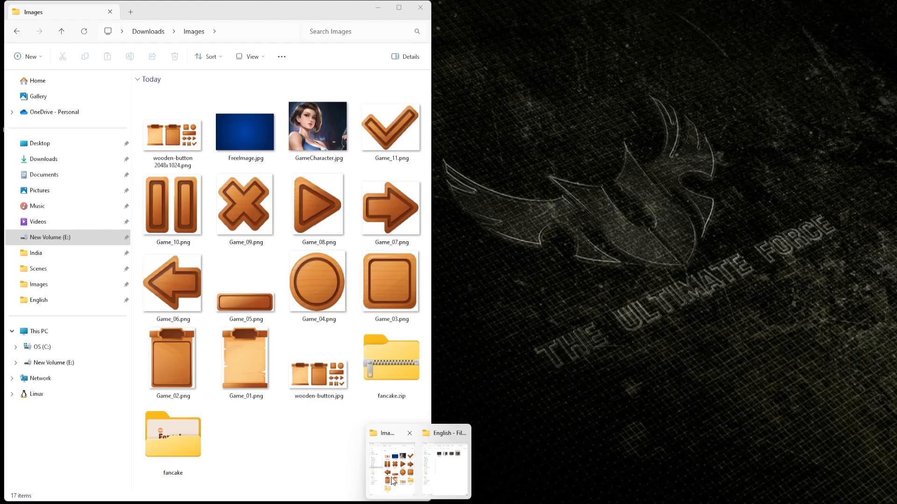
{"action": "left_click", "coordinate": [168, 145]}
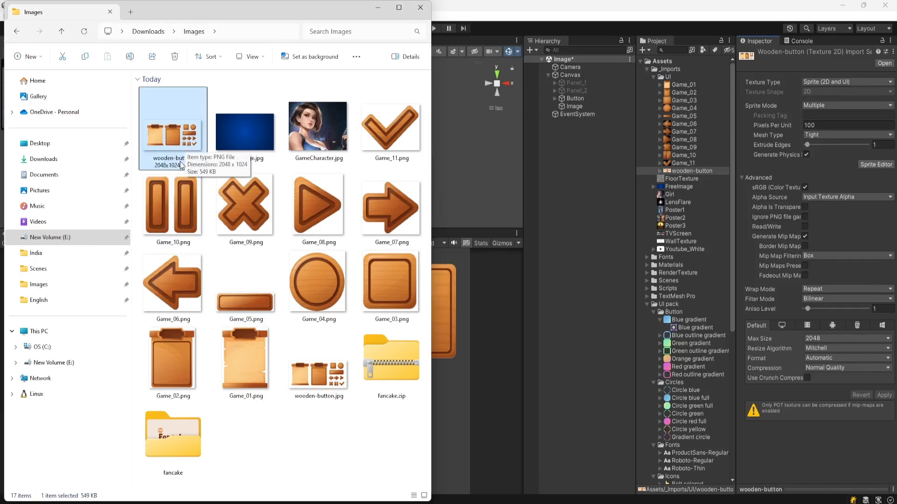
{"action": "left_click_drag", "start_coordinate": [164, 132], "coordinate": [679, 205]}
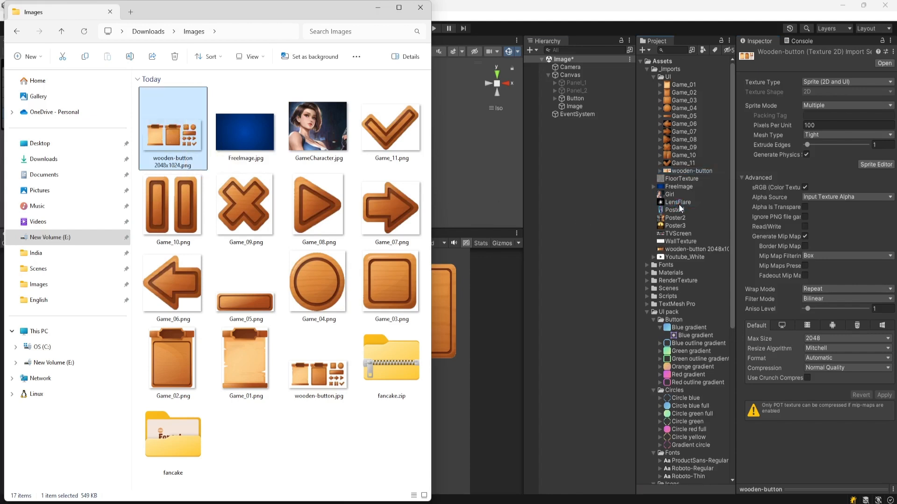
{"action": "left_click", "coordinate": [687, 10]}
{"action": "left_click", "coordinate": [700, 251]}
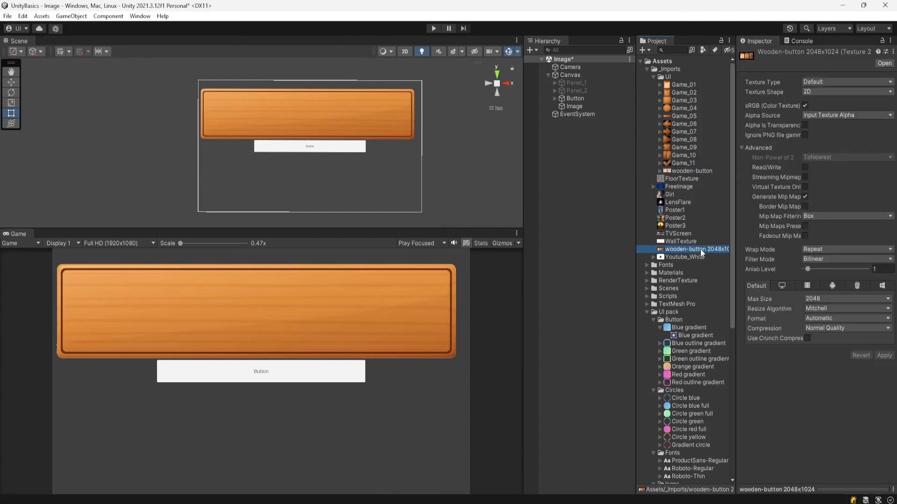
Step: Set the new texture's type to Sprite (2D and UI), apply it, and change its Sprite Mode to Multiple
{"action": "left_click", "coordinate": [834, 81]}
{"action": "left_click", "coordinate": [820, 125]}
{"action": "left_click", "coordinate": [884, 336]}
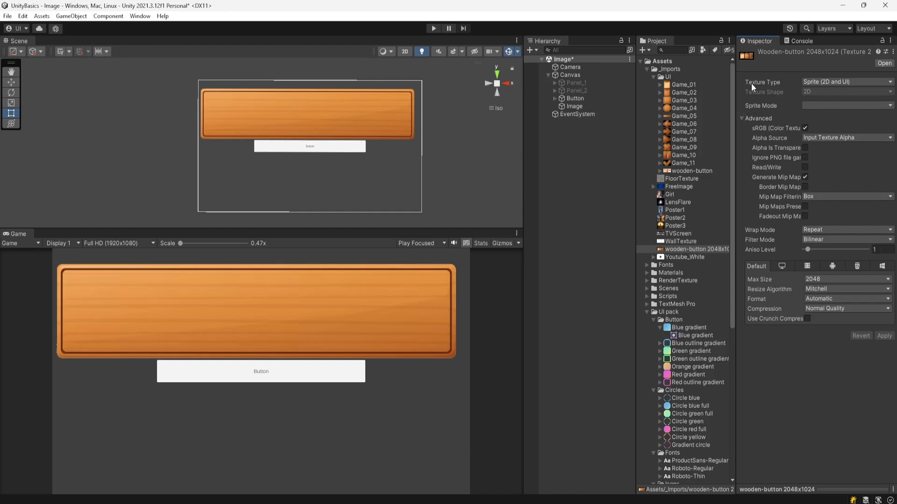
{"action": "left_click", "coordinate": [817, 106]}
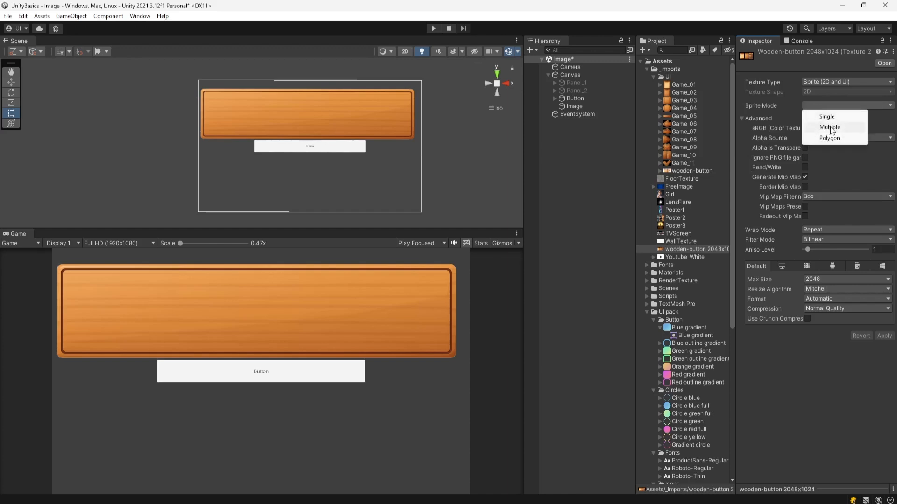
{"action": "left_click", "coordinate": [830, 127]}
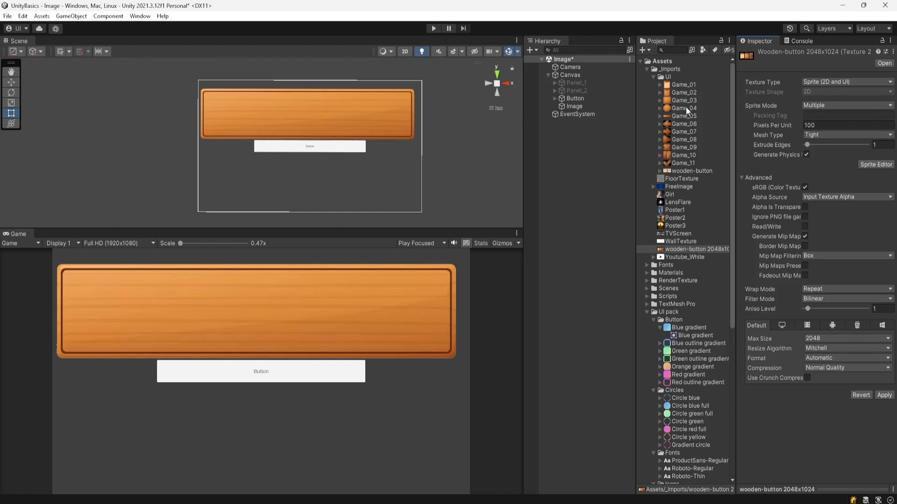
Step: Apply the pending import settings and open the wooden-button 2048x1024 texture in the Sprite Editor
{"action": "left_click", "coordinate": [705, 250]}
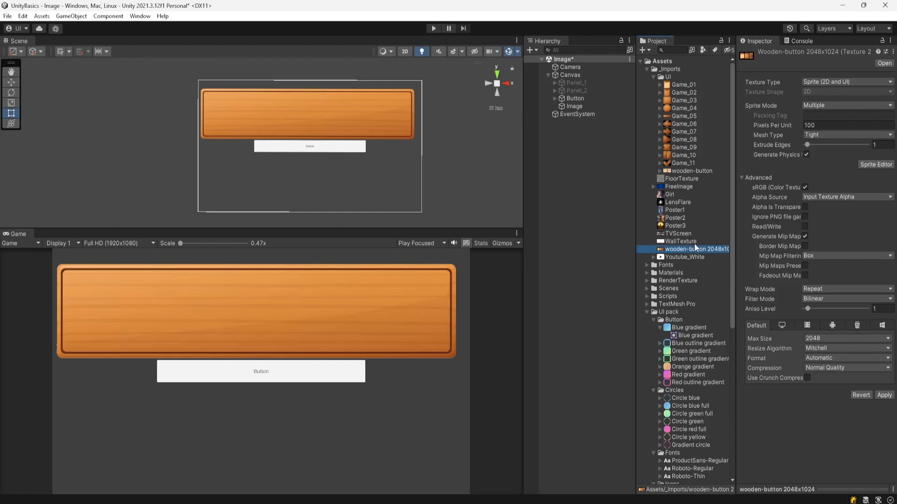
{"action": "left_click", "coordinate": [876, 164]}
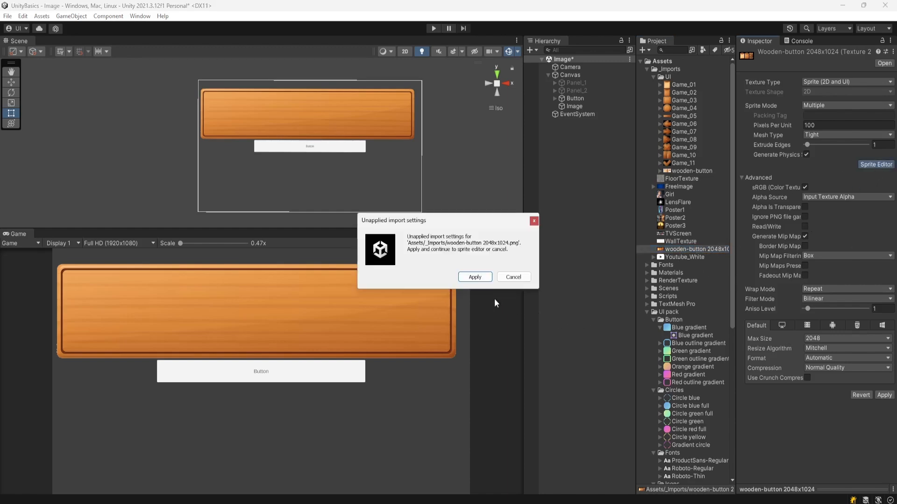
{"action": "left_click", "coordinate": [475, 277]}
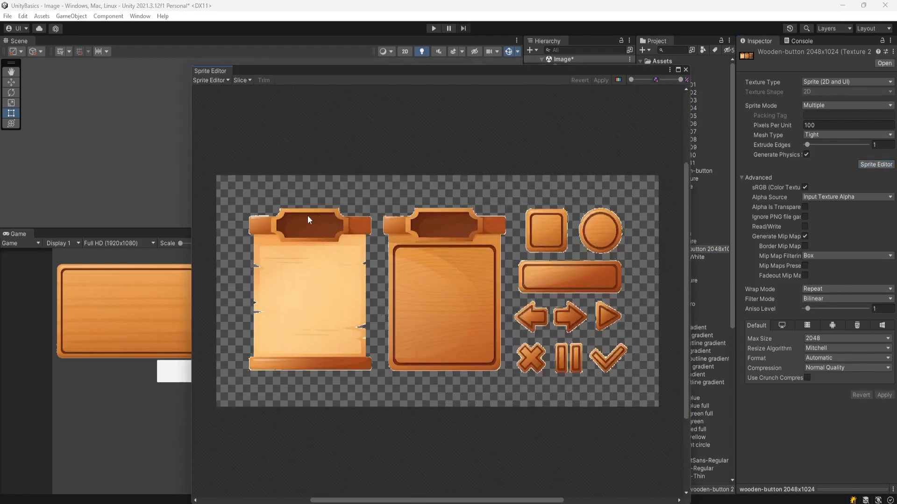
{"action": "left_click_drag", "start_coordinate": [517, 71], "coordinate": [543, 44]}
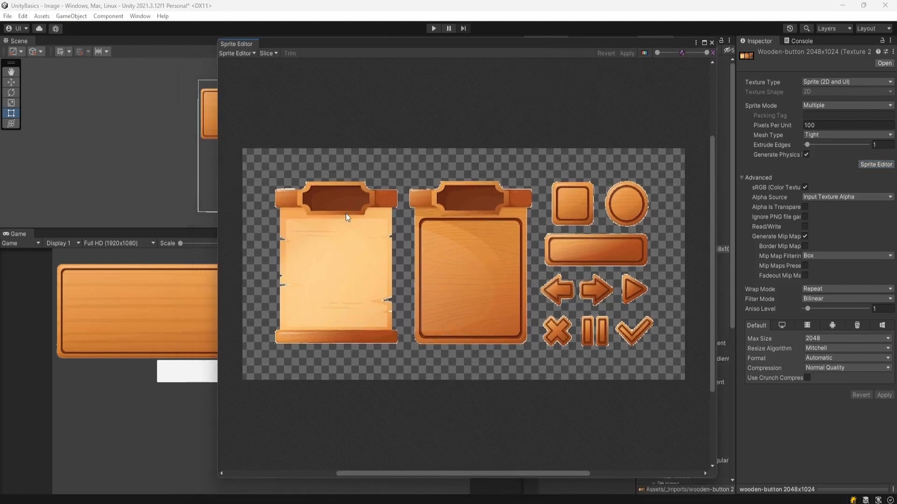
Step: Draw sprite rectangles around the scroll, board, square, circle, long bar, left and right arrows, then apply and close
{"action": "left_click_drag", "start_coordinate": [270, 178], "coordinate": [401, 346]}
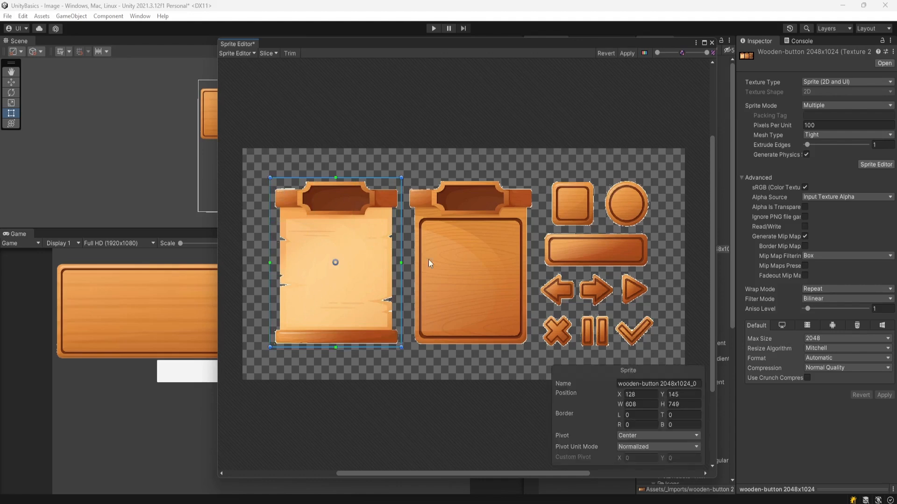
{"action": "left_click_drag", "start_coordinate": [407, 176], "coordinate": [534, 349]}
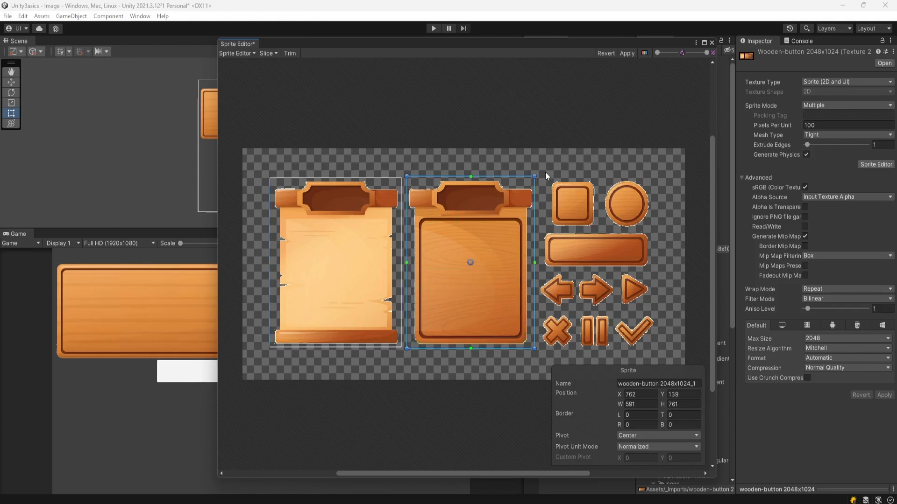
{"action": "left_click_drag", "start_coordinate": [549, 177], "coordinate": [595, 229]}
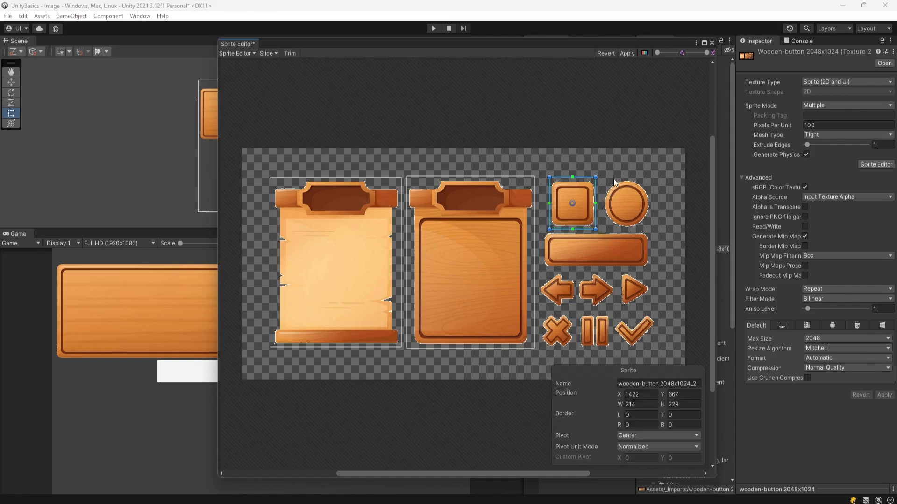
{"action": "left_click_drag", "start_coordinate": [603, 172], "coordinate": [650, 230]}
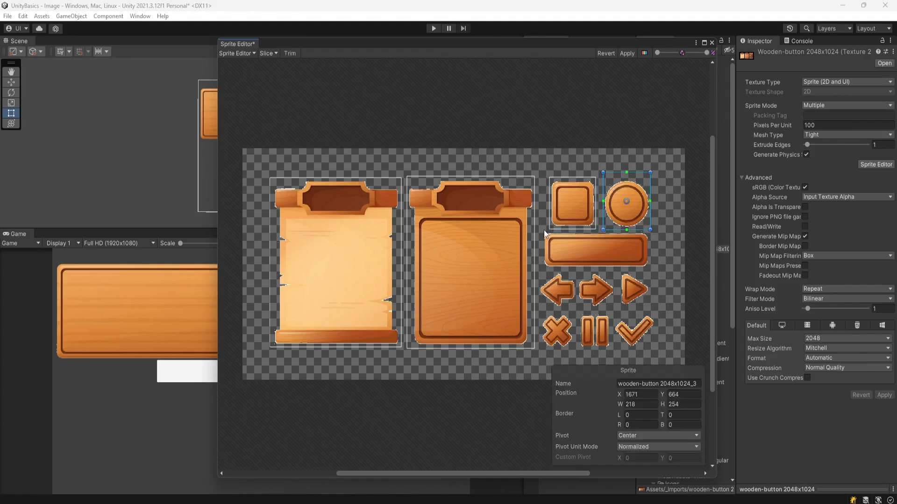
{"action": "left_click_drag", "start_coordinate": [541, 231], "coordinate": [651, 271]}
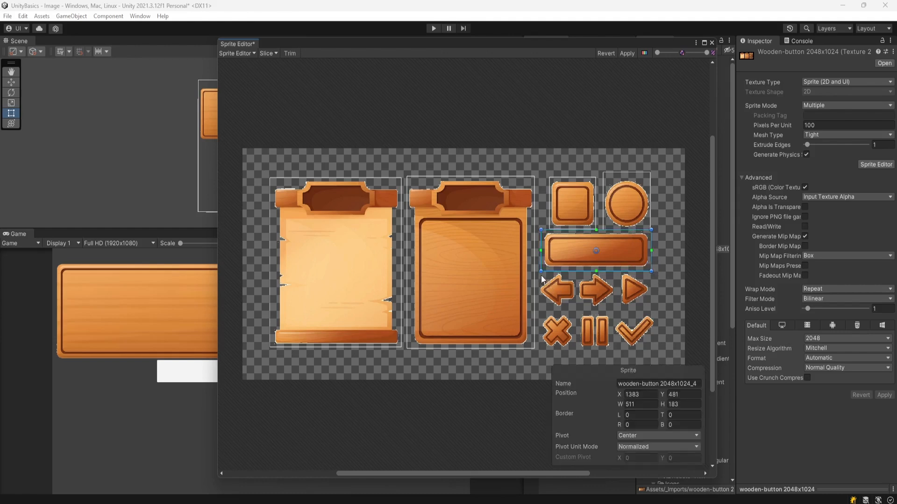
{"action": "left_click_drag", "start_coordinate": [537, 273], "coordinate": [577, 310]}
{"action": "left_click_drag", "start_coordinate": [579, 273], "coordinate": [615, 307]}
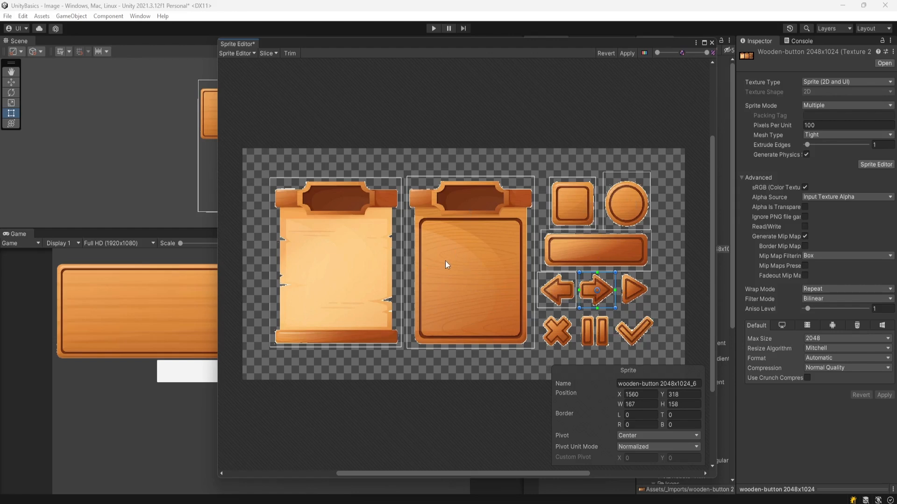
{"action": "left_click", "coordinate": [625, 53]}
{"action": "left_click", "coordinate": [712, 43]}
Step: Expand the sliced texture and assign the sprite wooden-button 2048x1024_0 as the Image's Source Image
{"action": "left_click", "coordinate": [652, 249]}
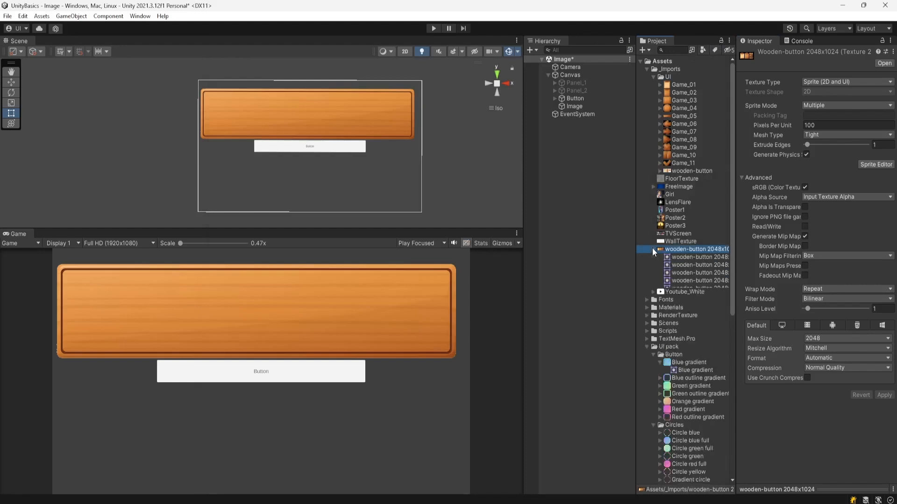
{"action": "left_click_drag", "start_coordinate": [735, 279], "coordinate": [771, 279]}
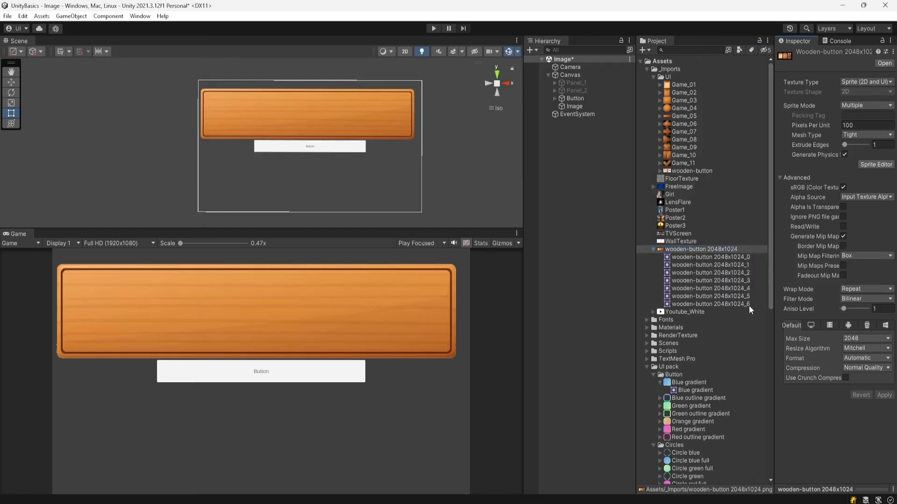
{"action": "left_click", "coordinate": [737, 257]}
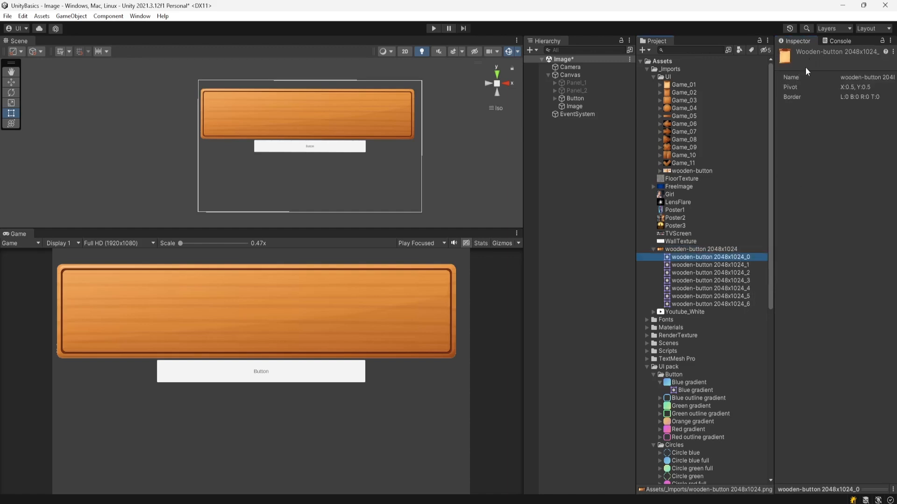
{"action": "left_click", "coordinate": [750, 265]}
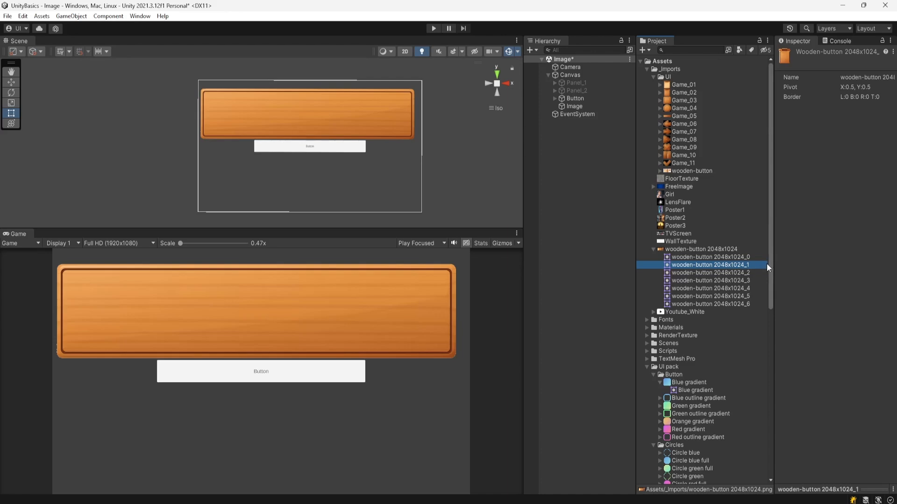
{"action": "left_click", "coordinate": [582, 108]}
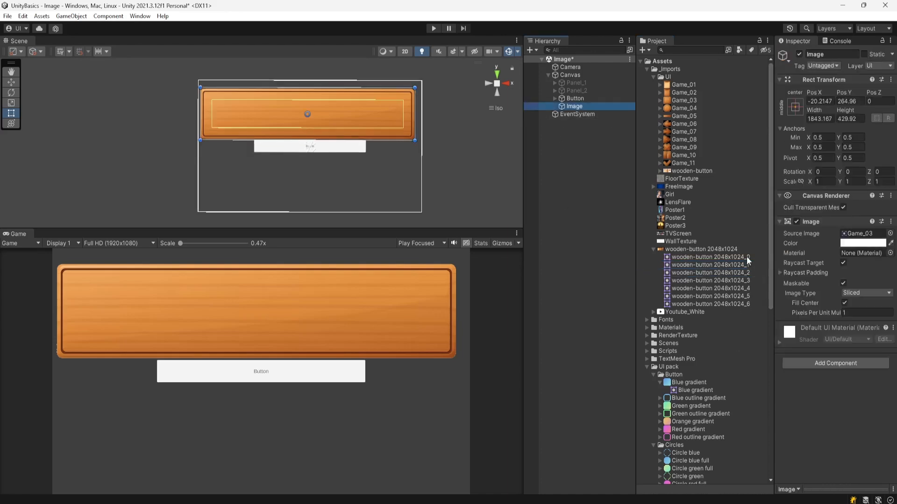
{"action": "left_click_drag", "start_coordinate": [736, 256], "coordinate": [865, 241]}
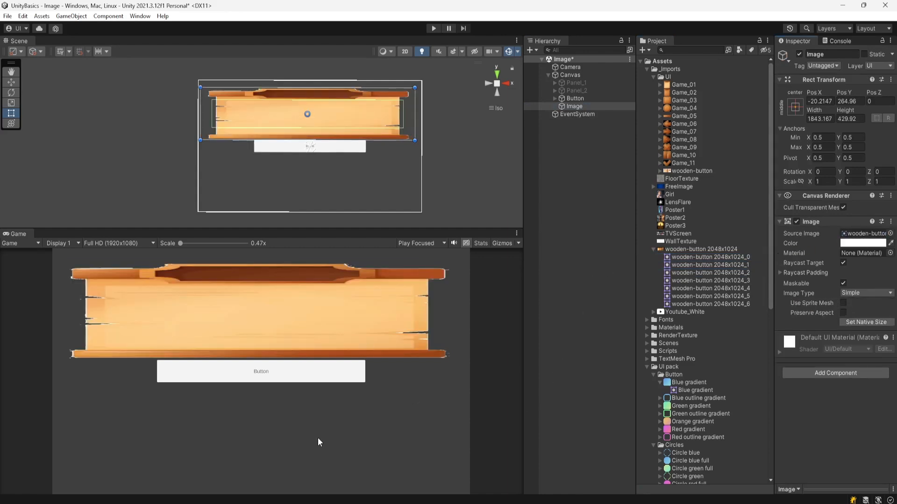
Step: Set the Image's width to 843.167 and its height to 1000
{"action": "left_click", "coordinate": [820, 118]}
{"action": "key", "text": "BackSpace"}
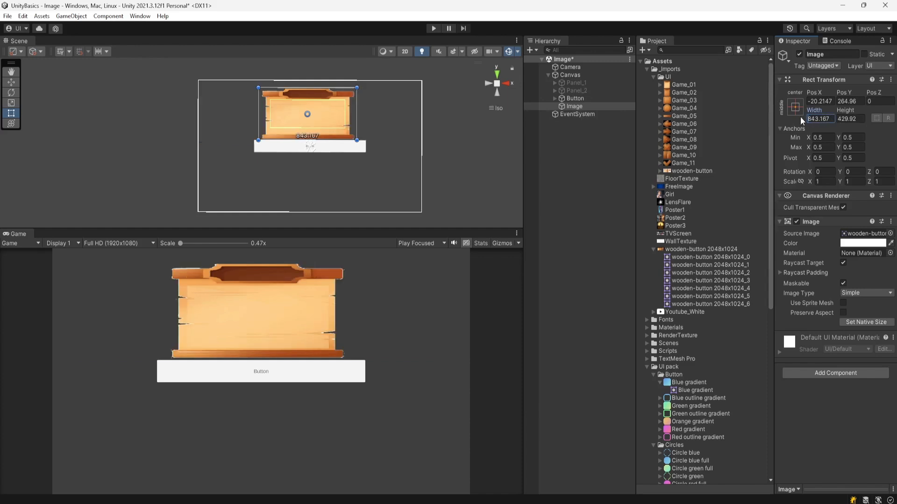
{"action": "left_click", "coordinate": [839, 120]}
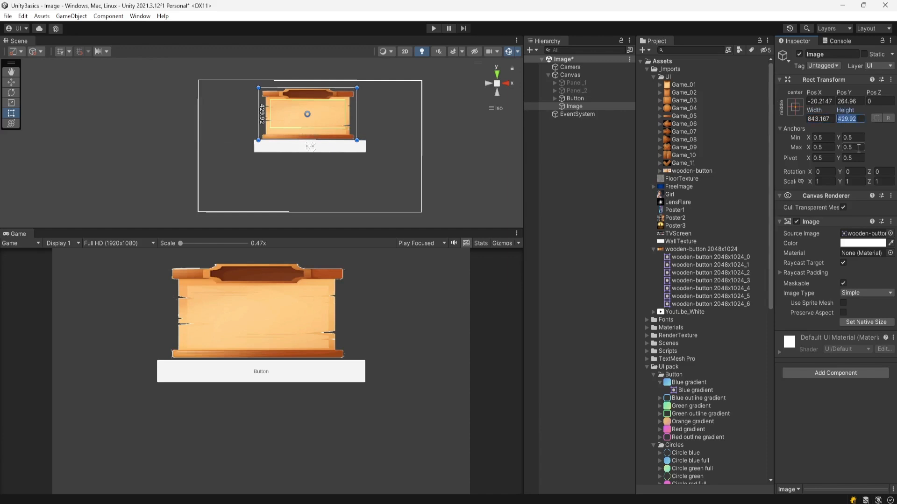
{"action": "type", "text": "1000"}
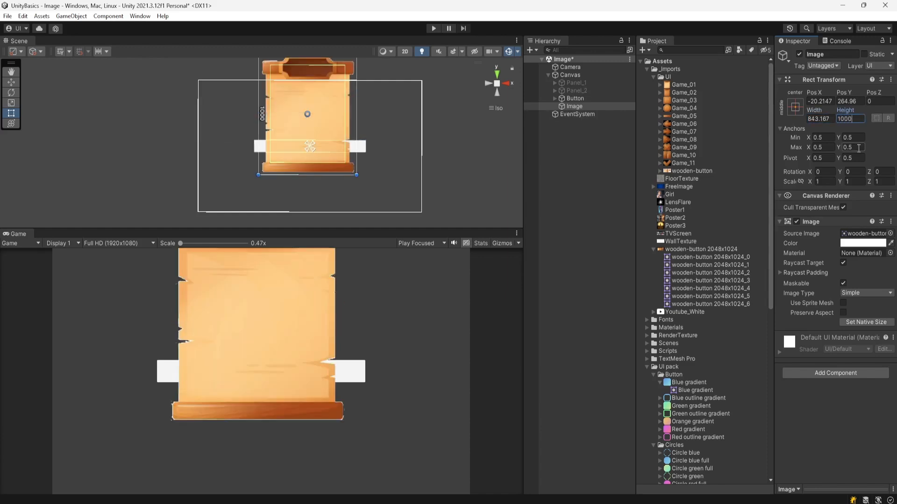
Step: Center the Image on the canvas by setting Pos X and Pos Y to 0
{"action": "left_click", "coordinate": [581, 99]}
{"action": "left_click", "coordinate": [586, 106]}
{"action": "scroll", "coordinate": [377, 176], "scroll_direction": "down", "scroll_amount": 5}
{"action": "middle_click_drag", "start_coordinate": [378, 177], "coordinate": [378, 207]}
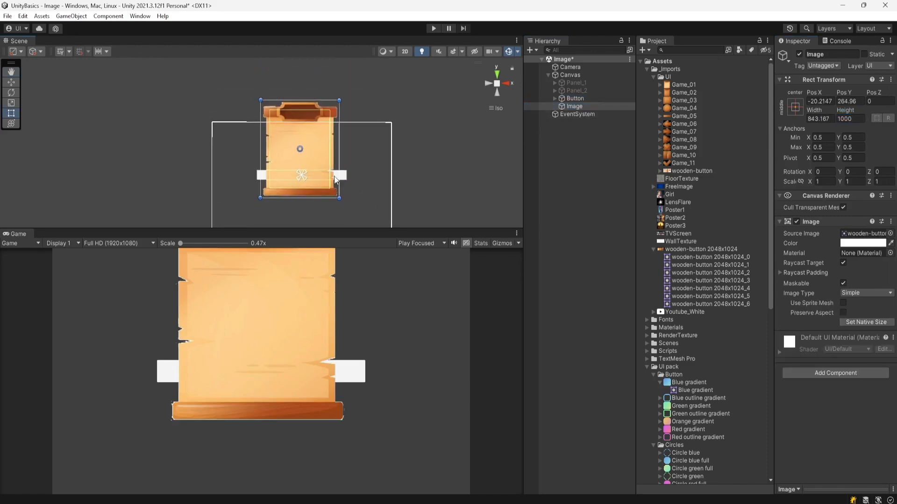
{"action": "left_click", "coordinate": [799, 106]}
{"action": "left_click", "coordinate": [820, 101]}
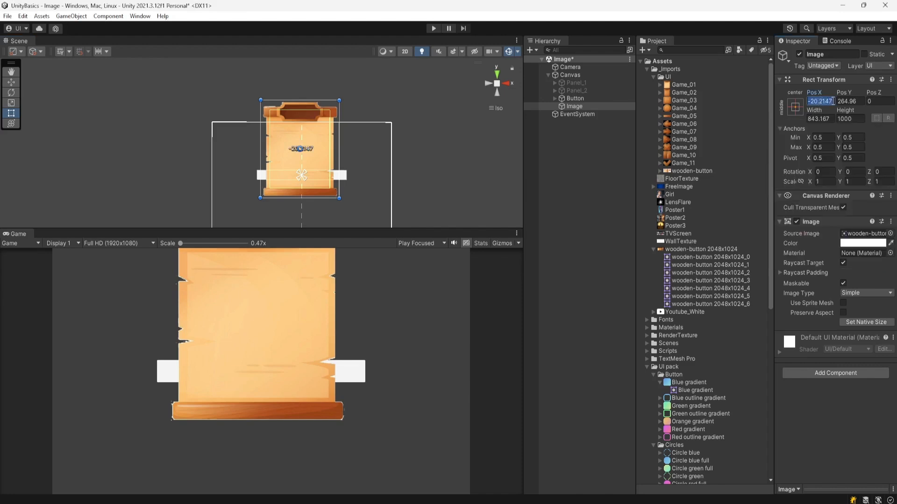
{"action": "type", "text": "0"}
{"action": "key", "text": "Tab"}
{"action": "type", "text": "0"}
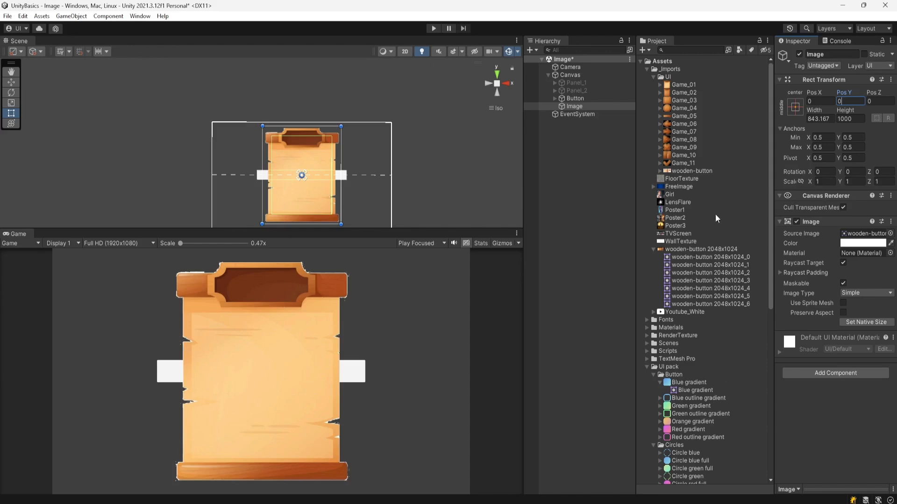
Step: Collapse the wooden-button texture and deactivate both the Button and the Image objects
{"action": "left_click", "coordinate": [711, 251]}
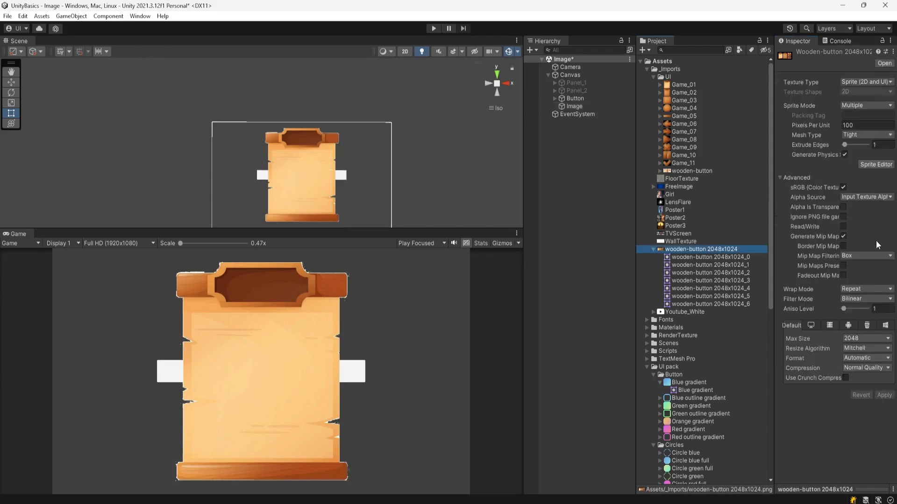
{"action": "left_click", "coordinate": [652, 249]}
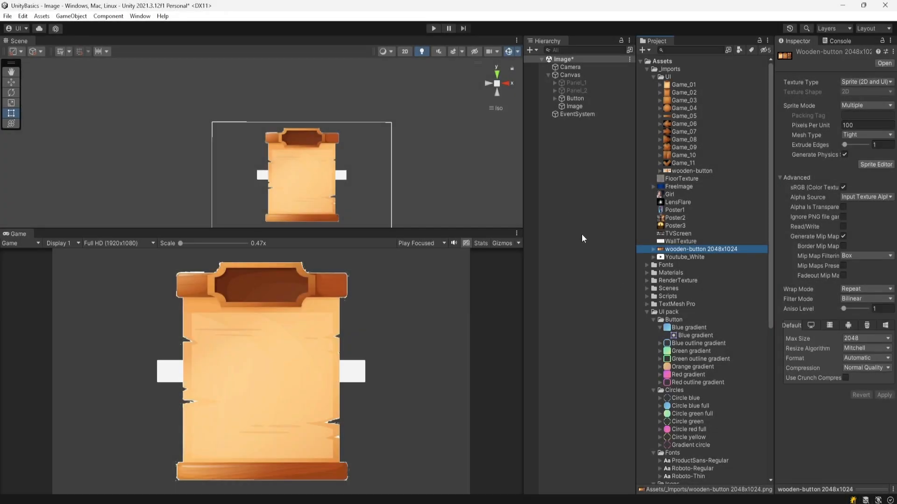
{"action": "left_click", "coordinate": [589, 99]}
{"action": "left_click", "coordinate": [589, 105], "text": "ctrl"}
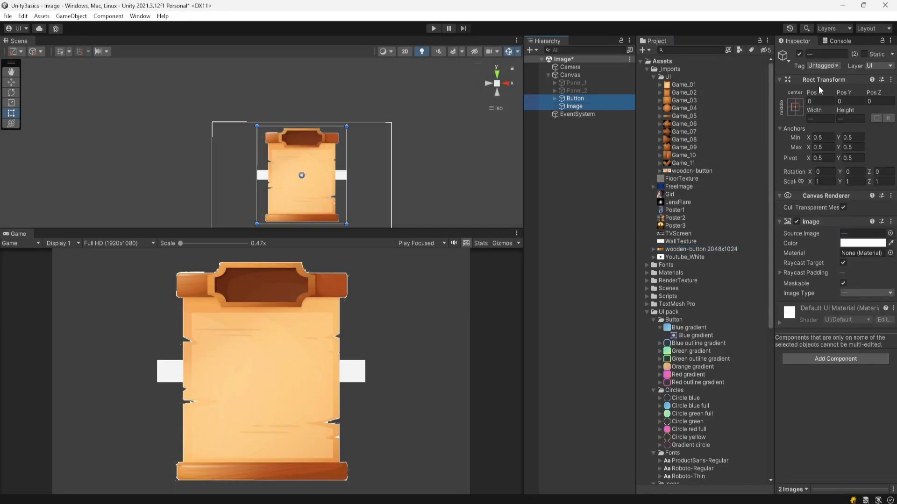
{"action": "left_click", "coordinate": [800, 55]}
Step: Activate Panel_1 and expand its Background and Image children in the hierarchy
{"action": "left_click", "coordinate": [592, 83]}
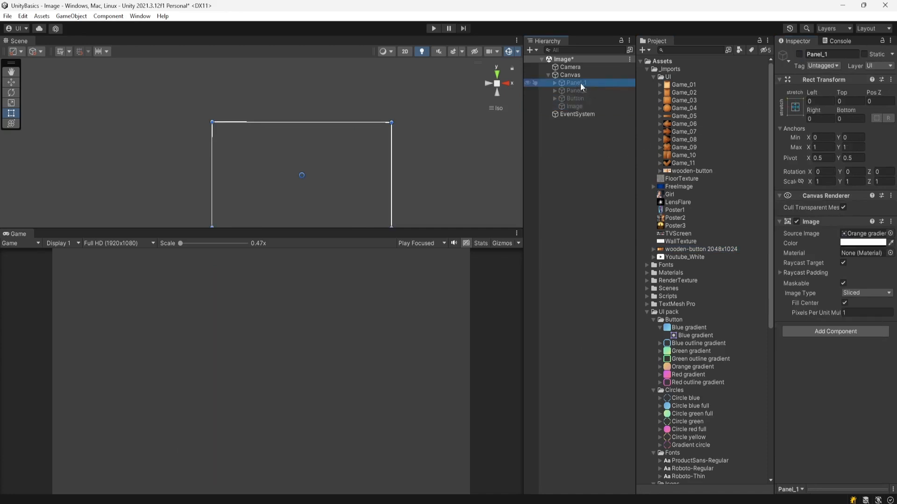
{"action": "left_click", "coordinate": [799, 55]}
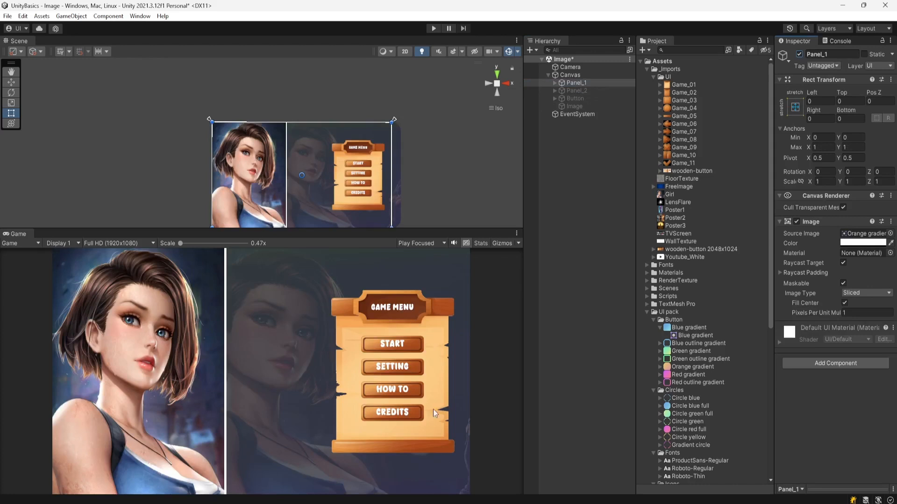
{"action": "left_click", "coordinate": [554, 81]}
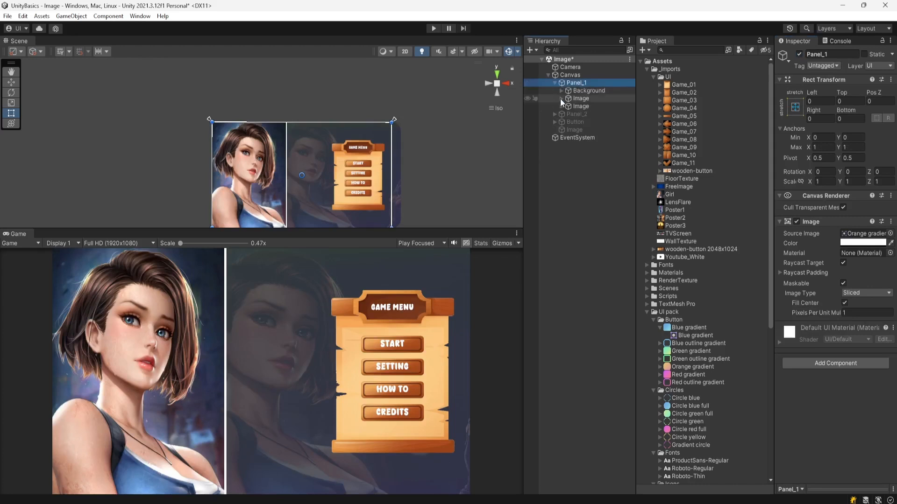
{"action": "left_click", "coordinate": [561, 90]}
{"action": "left_click", "coordinate": [561, 106]}
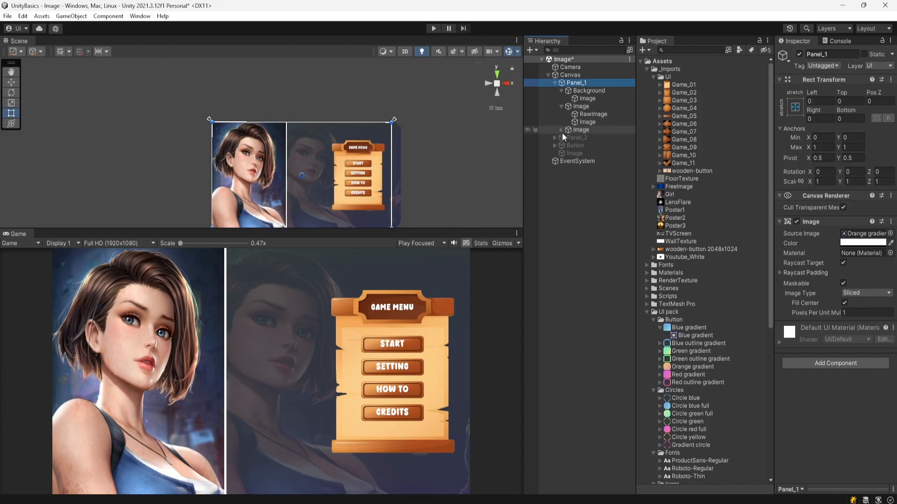
{"action": "left_click", "coordinate": [561, 130]}
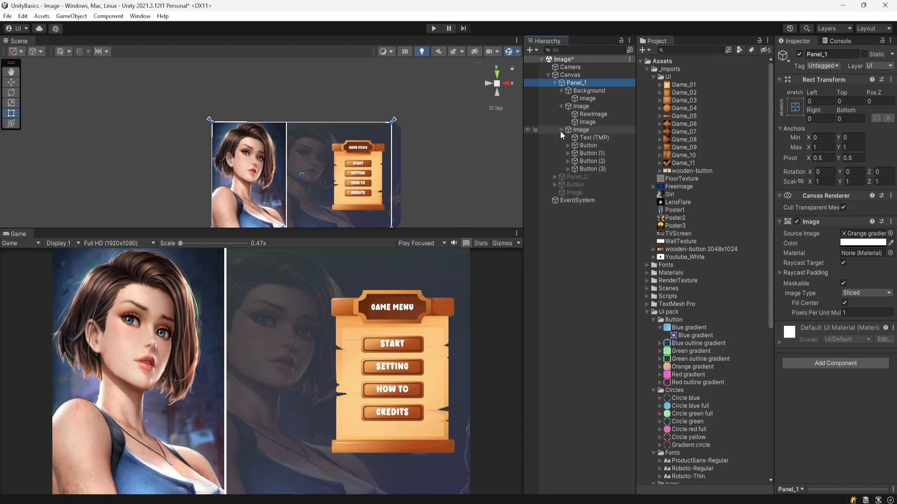
Step: Inspect the Background object's source sprite in the Image component
{"action": "left_click", "coordinate": [601, 91]}
{"action": "middle_click_drag", "start_coordinate": [444, 125], "coordinate": [439, 98]}
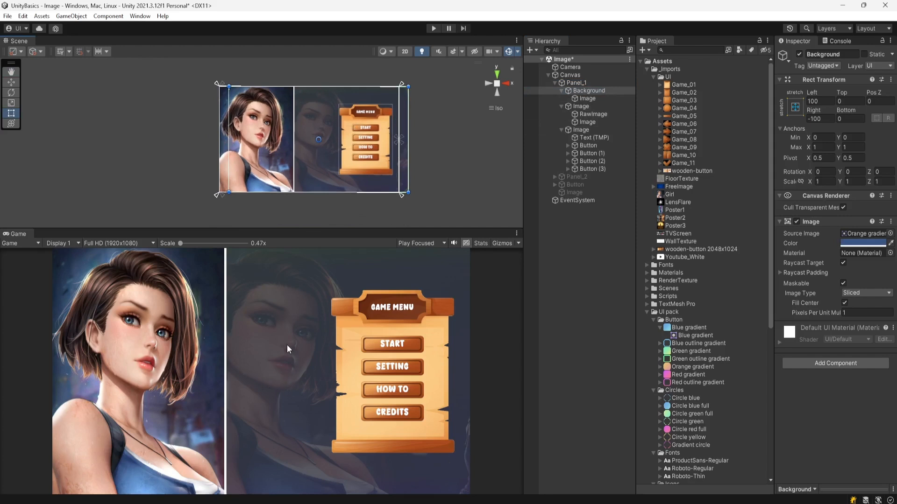
{"action": "left_click", "coordinate": [863, 233]}
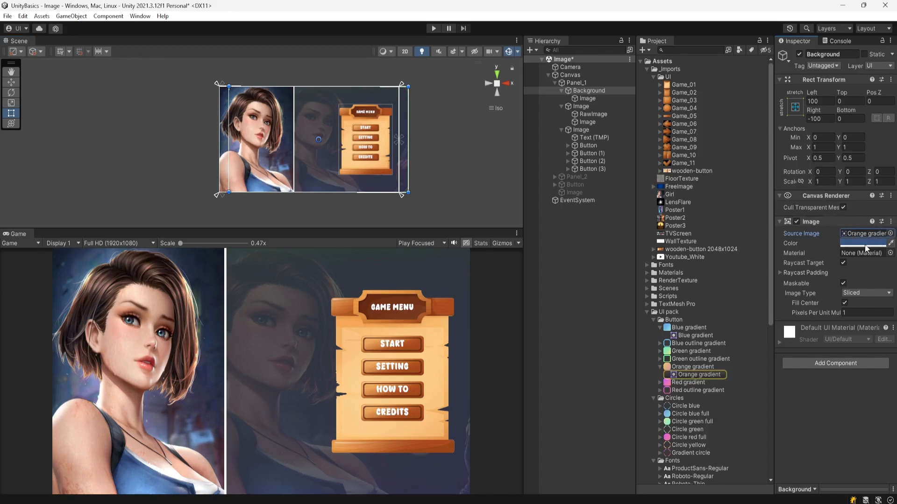
Step: Open the Girl raw image's color picker and drag its alpha slider
{"action": "left_click", "coordinate": [595, 98]}
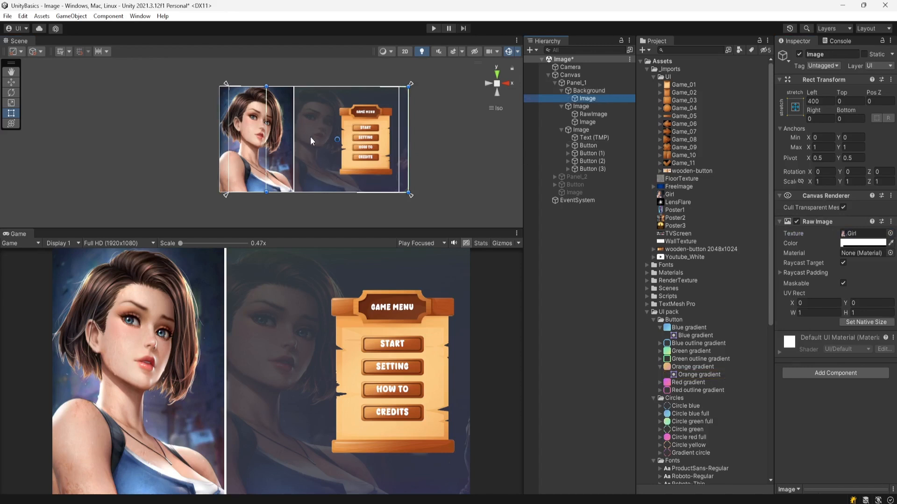
{"action": "left_click", "coordinate": [851, 243]}
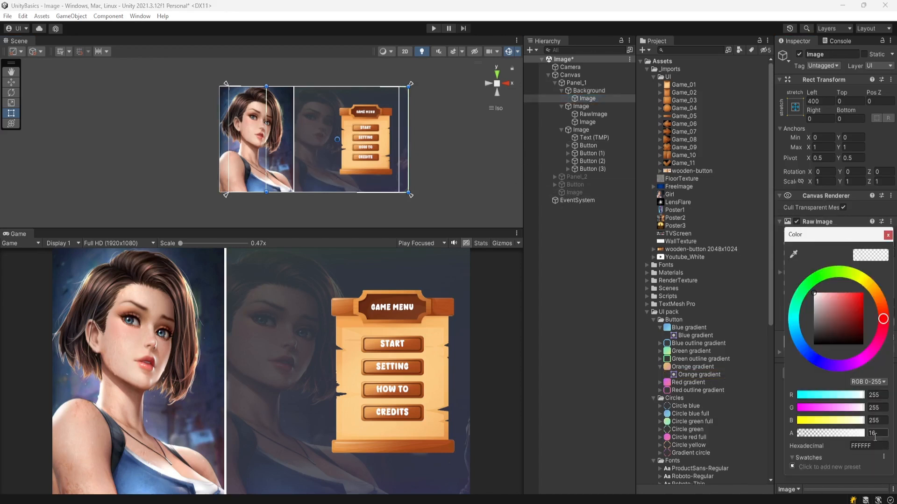
{"action": "mouse_move", "coordinate": [820, 434]}
{"action": "left_mouse_down"}
{"action": "mouse_move", "coordinate": [841, 434]}
{"action": "mouse_move", "coordinate": [799, 433]}
{"action": "mouse_move", "coordinate": [807, 435]}
{"action": "left_mouse_up"}
{"action": "left_click", "coordinate": [887, 235]}
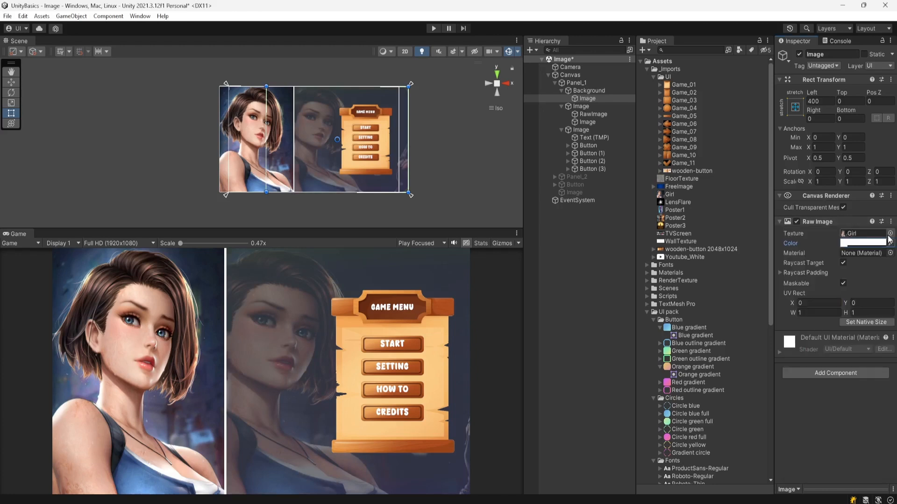
Step: Toggle the Mask component on the masking Image off and back on
{"action": "left_click", "coordinate": [589, 105]}
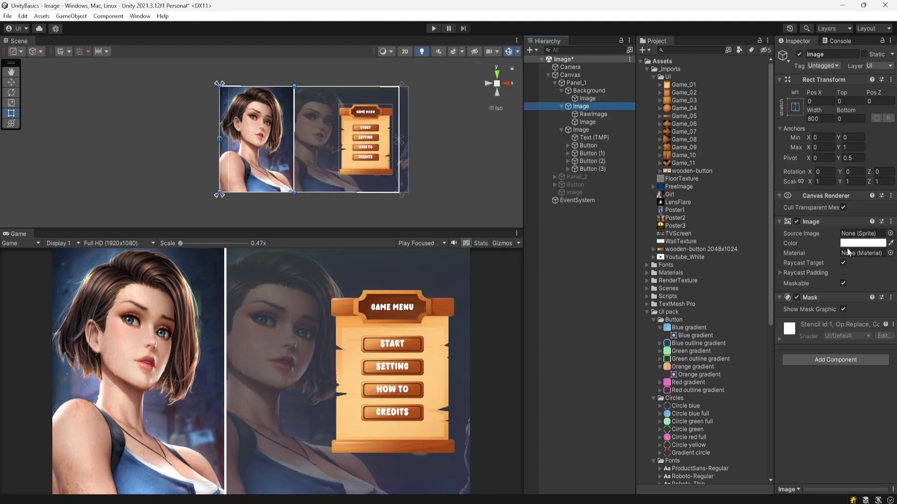
{"action": "left_click", "coordinate": [590, 115]}
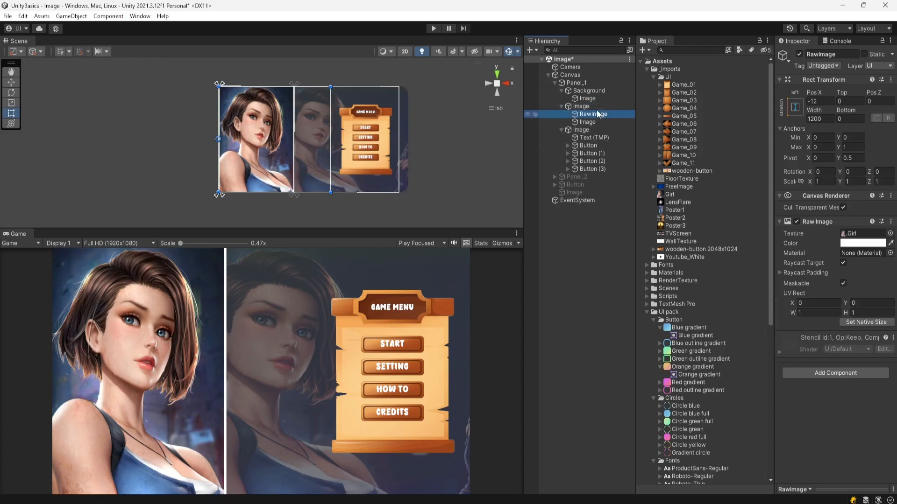
{"action": "left_click", "coordinate": [594, 107]}
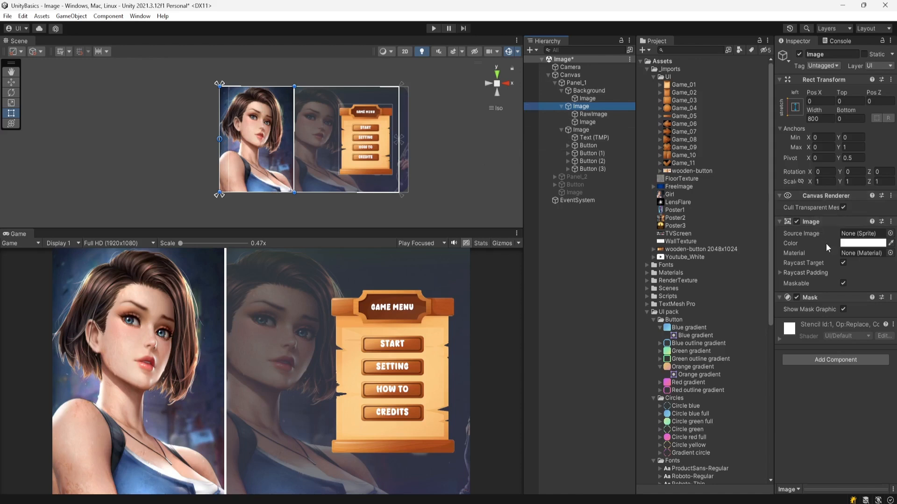
{"action": "left_click", "coordinate": [796, 298]}
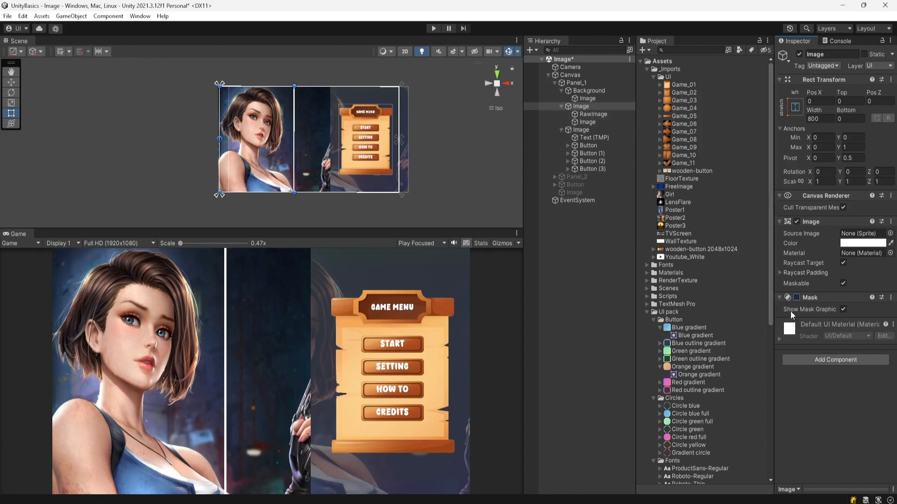
{"action": "left_click", "coordinate": [797, 297]}
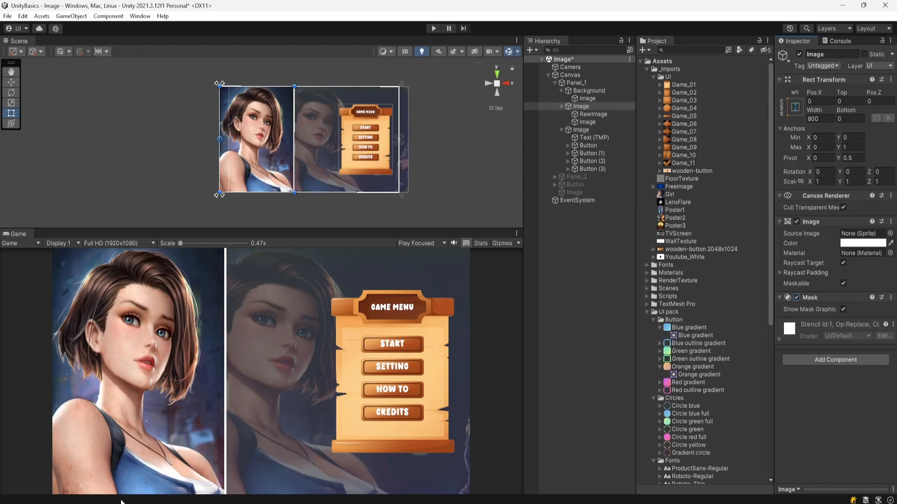
Step: Move the RawImage and the thin divider Image slightly with the Move tool
{"action": "left_click", "coordinate": [607, 114]}
{"action": "key", "text": "w"}
{"action": "mouse_move", "coordinate": [259, 140]}
{"action": "left_mouse_down"}
{"action": "mouse_move", "coordinate": [273, 139]}
{"action": "mouse_move", "coordinate": [201, 136]}
{"action": "mouse_move", "coordinate": [256, 137]}
{"action": "left_mouse_up"}
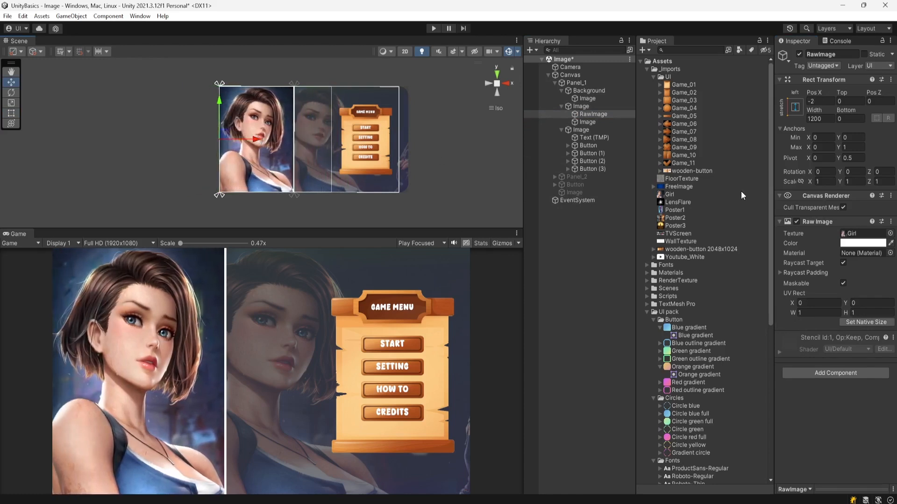
{"action": "left_click", "coordinate": [604, 123]}
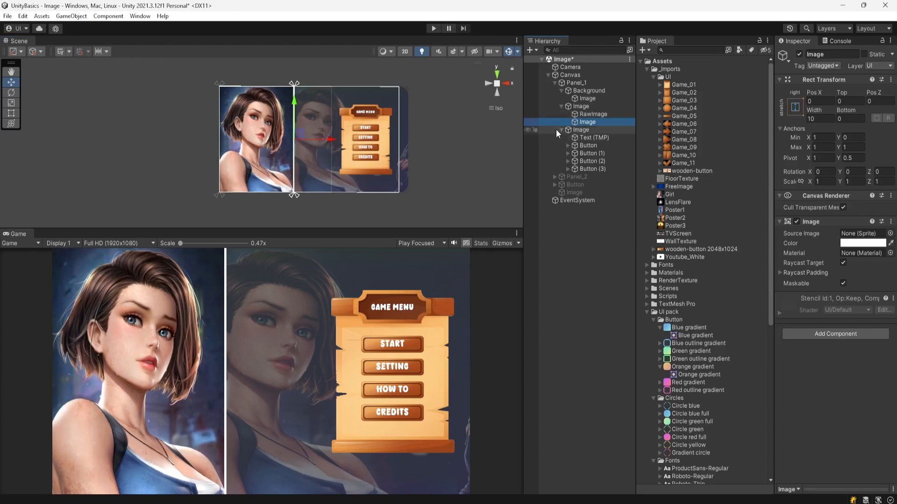
{"action": "mouse_move", "coordinate": [329, 139]}
{"action": "left_mouse_down"}
{"action": "mouse_move", "coordinate": [320, 143]}
{"action": "mouse_move", "coordinate": [329, 145]}
{"action": "left_mouse_up"}
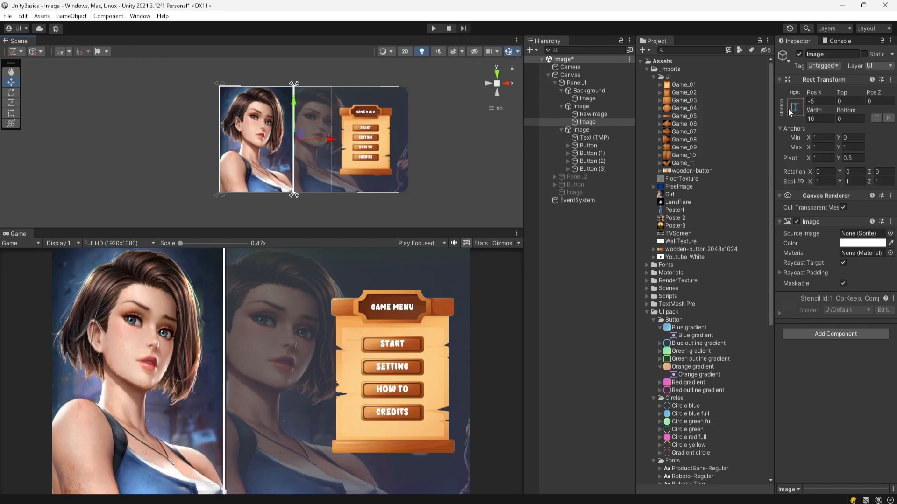
Step: Inspect the menu Image, its GAME MENU text and the Game_01 source texture settings
{"action": "left_click", "coordinate": [592, 130]}
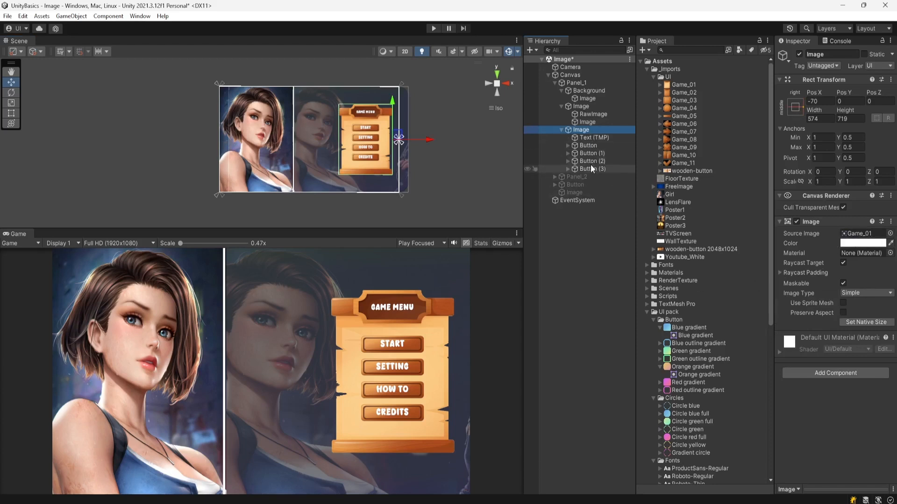
{"action": "left_click", "coordinate": [599, 139]}
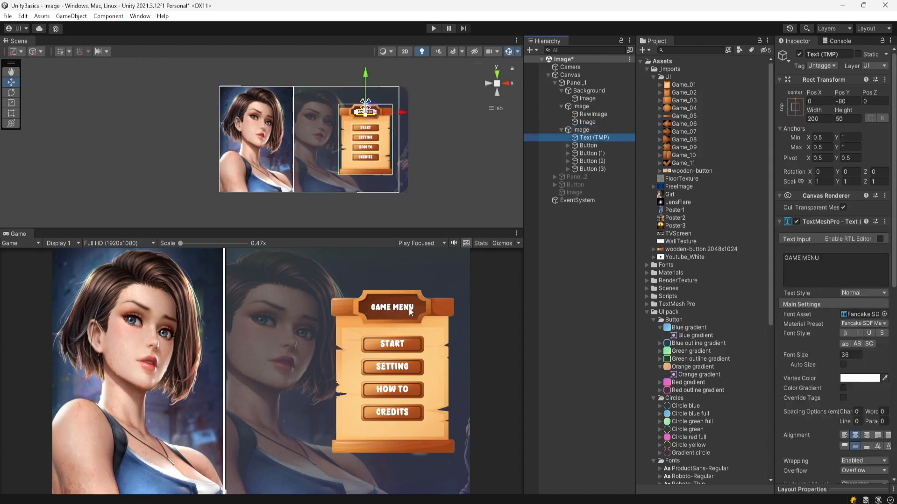
{"action": "left_click", "coordinate": [577, 131]}
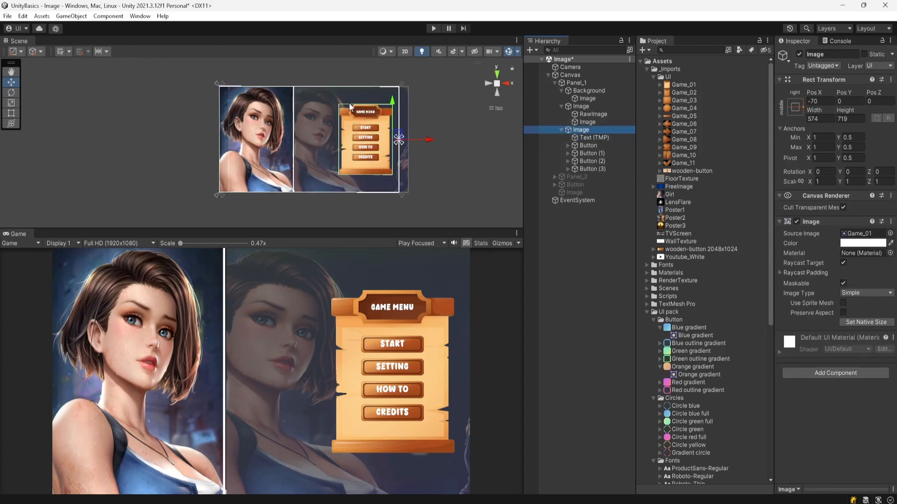
{"action": "left_click", "coordinate": [864, 234]}
{"action": "left_click", "coordinate": [687, 85]}
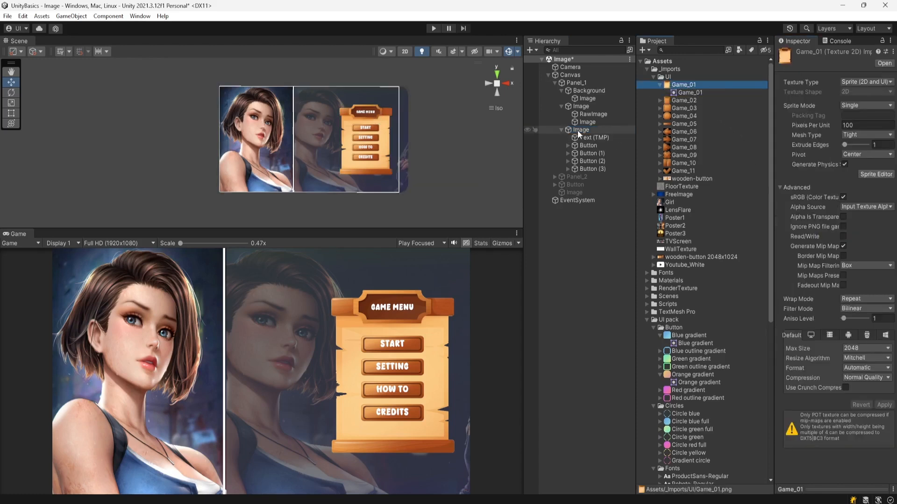
Step: Examine the menu Button and its START text child, then collapse the Panel_1 hierarchy
{"action": "left_click", "coordinate": [595, 148]}
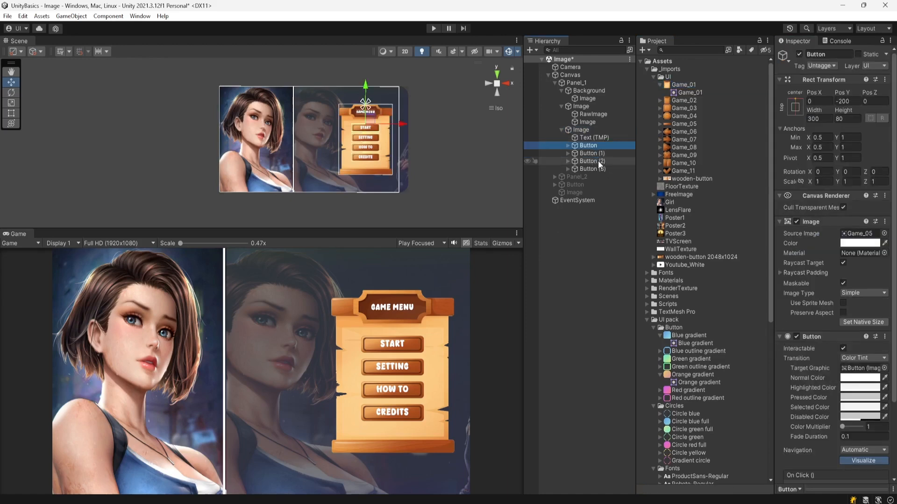
{"action": "left_click", "coordinate": [568, 146]}
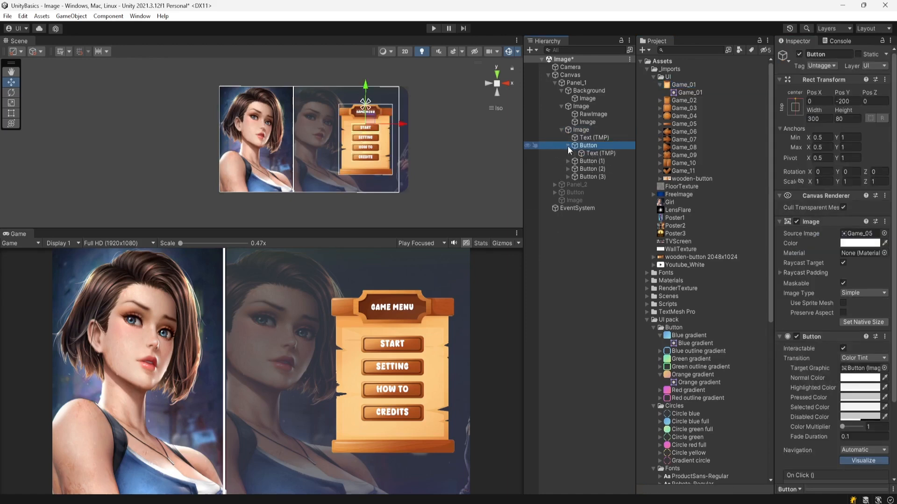
{"action": "left_click", "coordinate": [603, 153]}
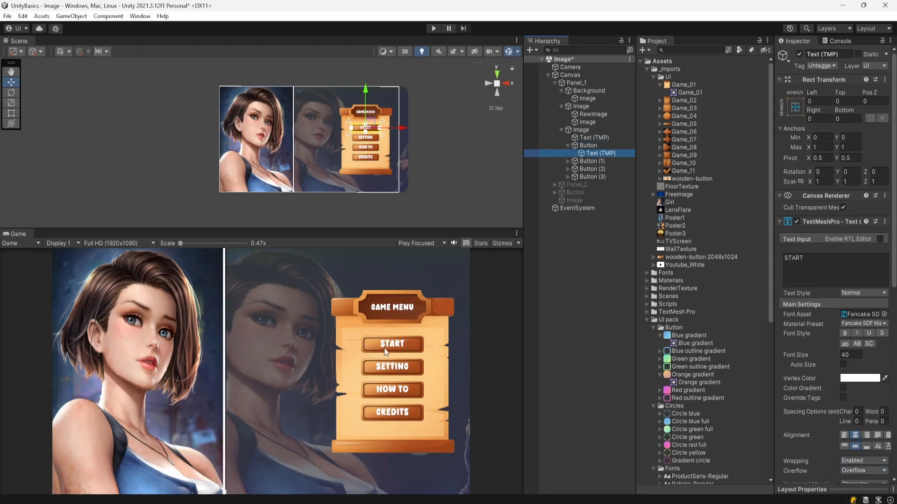
{"action": "left_click", "coordinate": [568, 145]}
{"action": "left_click", "coordinate": [561, 129]}
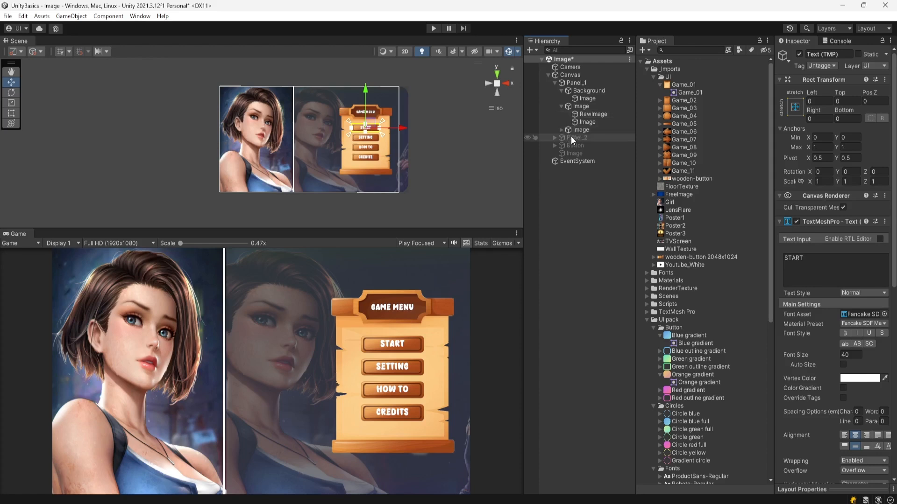
Step: Select the hidden Panel_2 object and activate it
{"action": "left_click", "coordinate": [578, 139]}
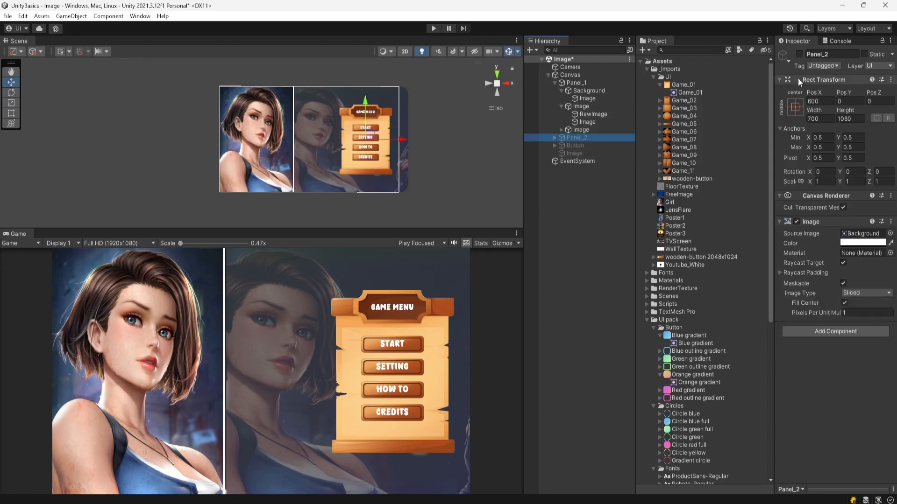
{"action": "left_click", "coordinate": [799, 55]}
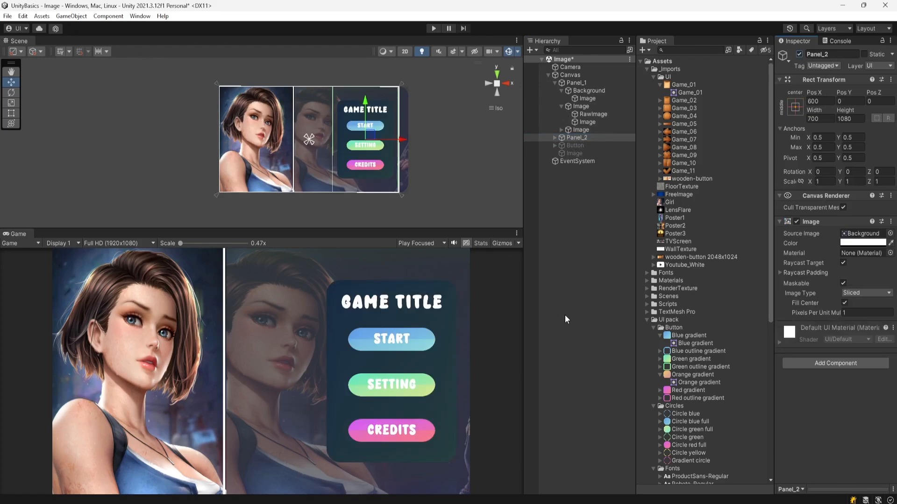
Step: Expand Panel_2 and inspect its Image's source sprite, the first Button and its START text child
{"action": "left_click", "coordinate": [553, 138]}
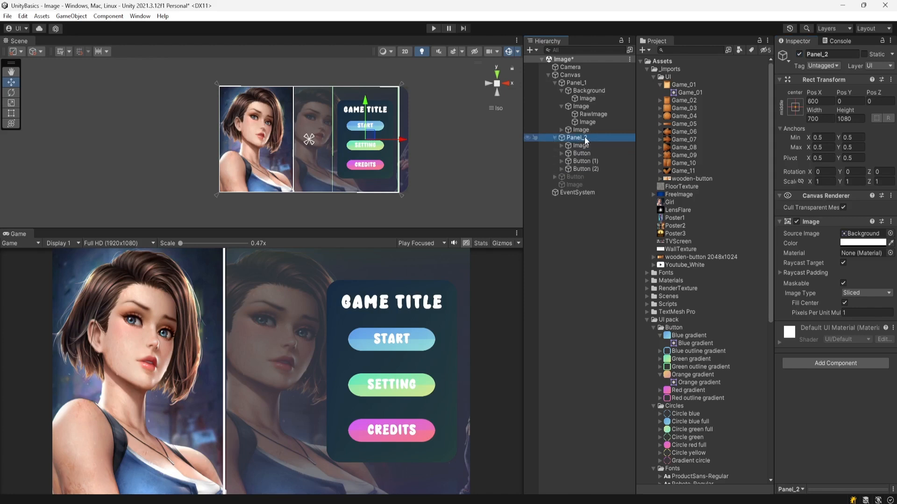
{"action": "left_click", "coordinate": [584, 146]}
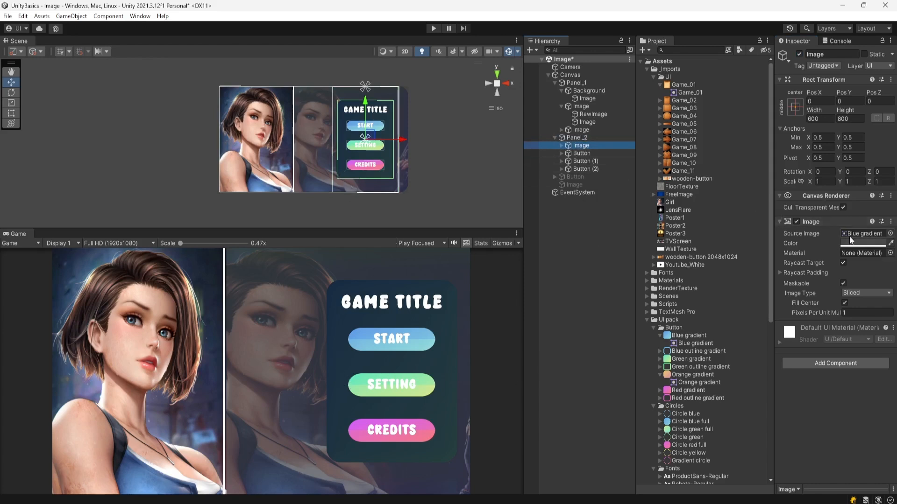
{"action": "left_click", "coordinate": [881, 237]}
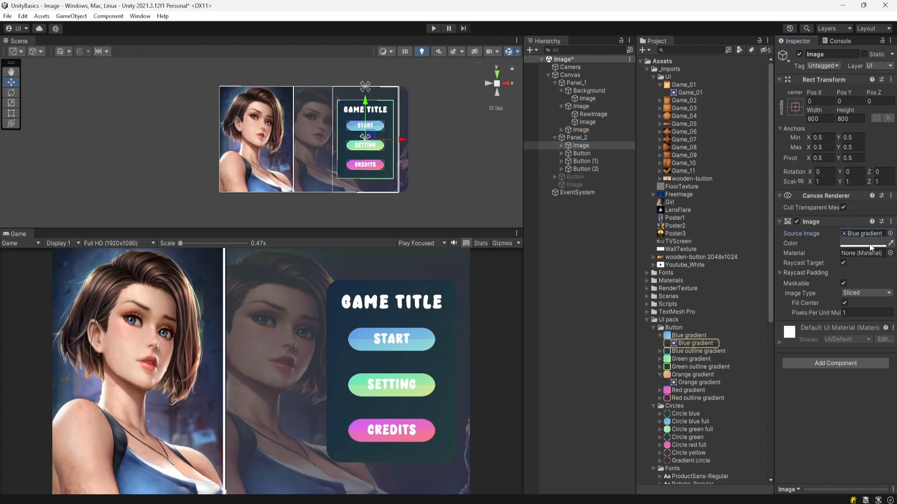
{"action": "left_click", "coordinate": [581, 153]}
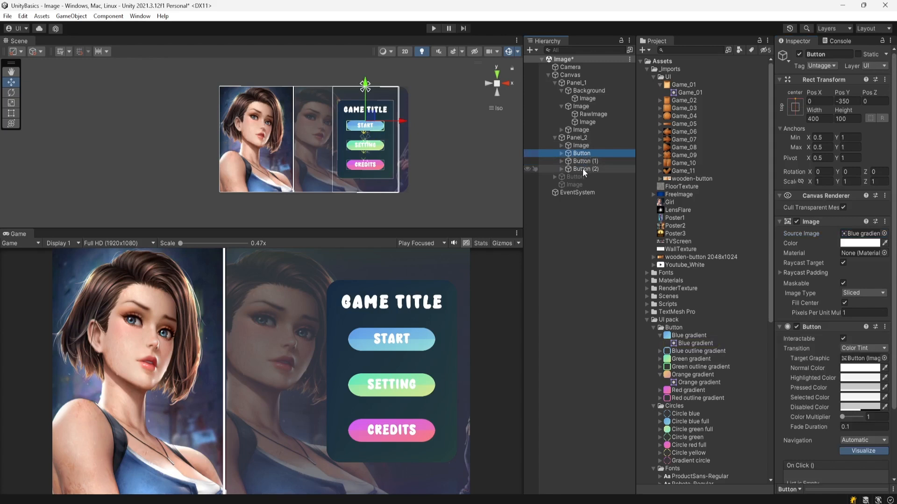
{"action": "left_click", "coordinate": [562, 153]}
{"action": "left_click", "coordinate": [587, 162]}
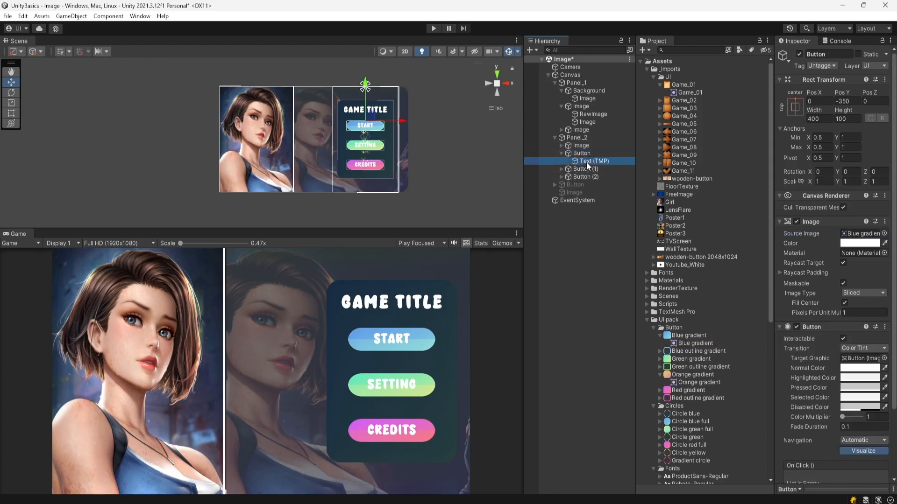
{"action": "left_click", "coordinate": [561, 153]}
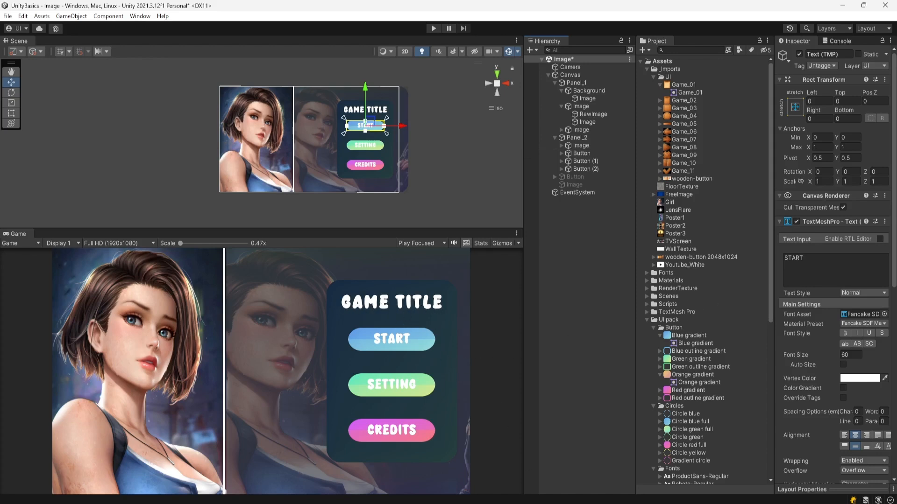
Step: Switch to the browser's DaFont page, then in File Explorer open Downloads > Images > fancake and select Fancake.otf
{"action": "left_click", "coordinate": [563, 503]}
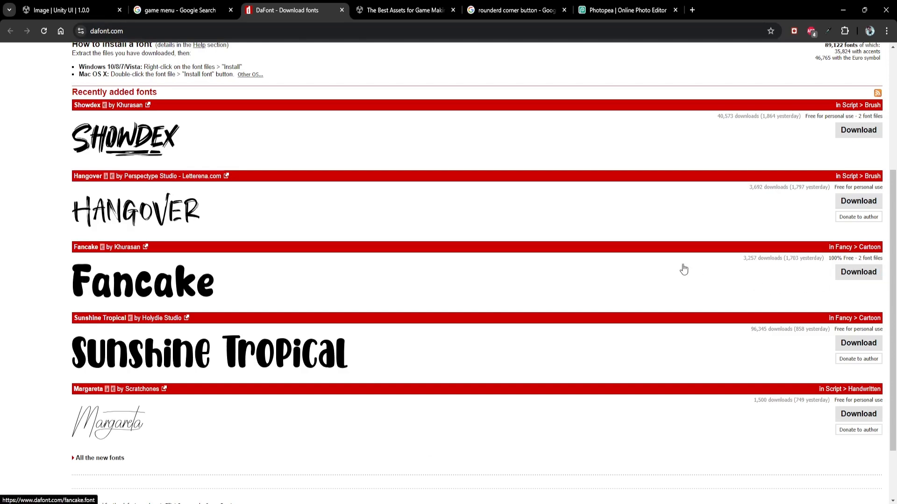
{"action": "left_click", "coordinate": [843, 10]}
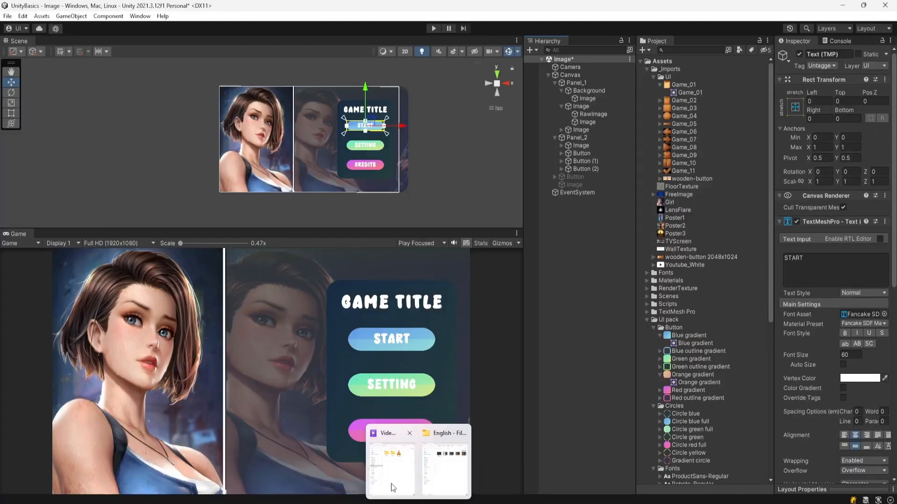
{"action": "left_click", "coordinate": [401, 483]}
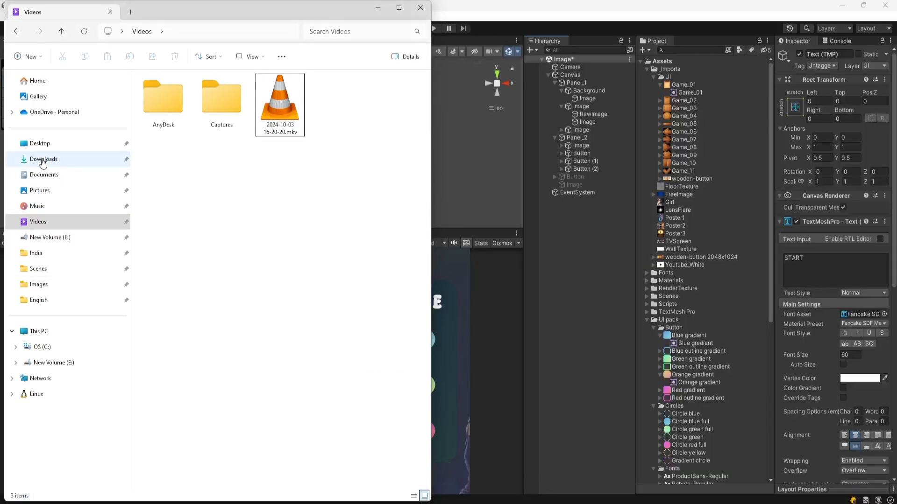
{"action": "left_click", "coordinate": [46, 159]}
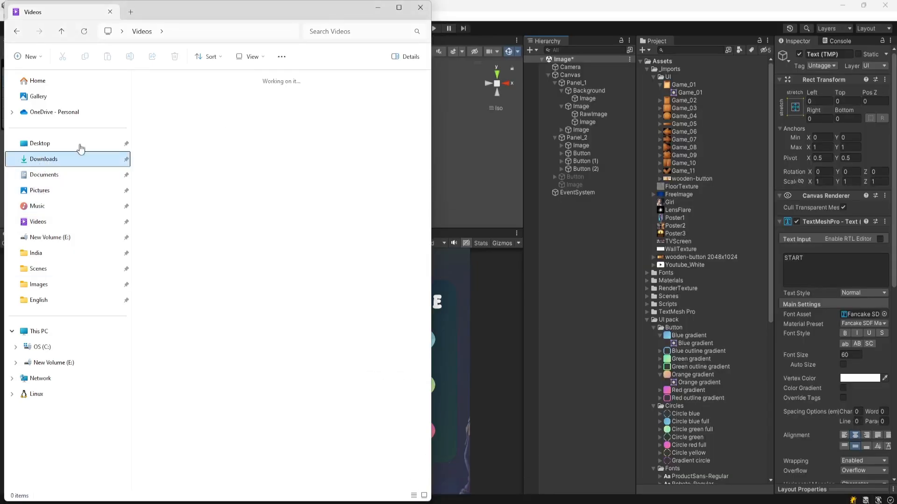
{"action": "left_click", "coordinate": [165, 99]}
{"action": "double_click", "coordinate": [164, 100]}
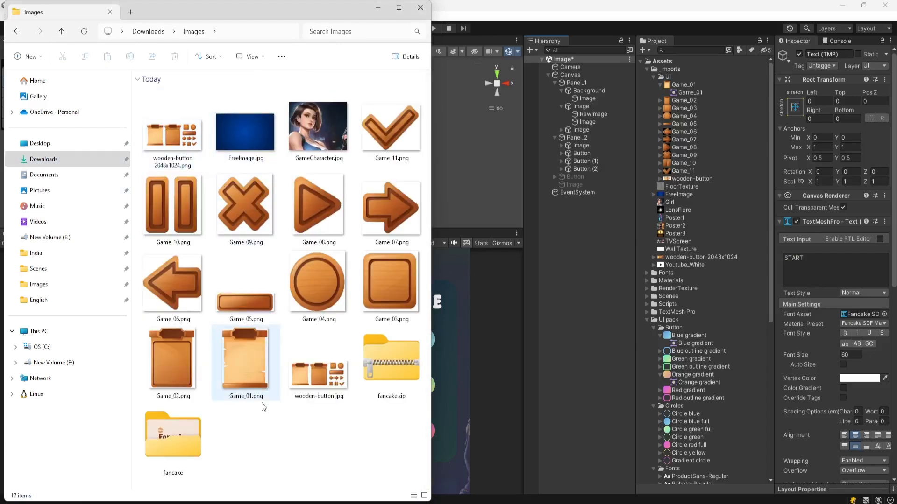
{"action": "double_click", "coordinate": [165, 442]}
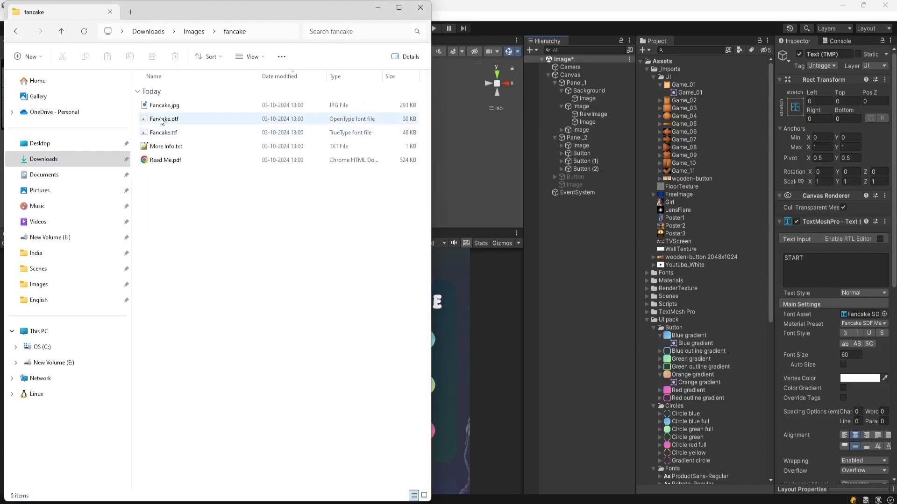
{"action": "left_click", "coordinate": [168, 120]}
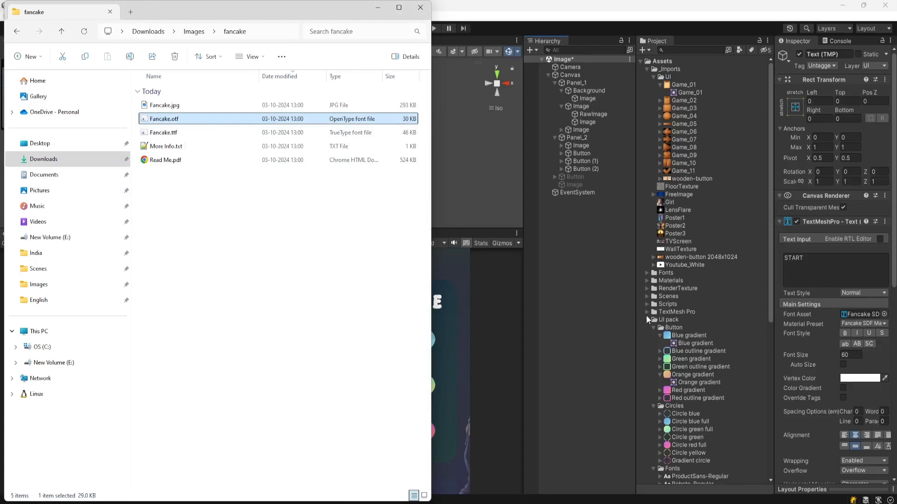
Step: Collapse the UI and _Imports folders, open the Fonts folder and select the Fancake font asset
{"action": "left_click", "coordinate": [653, 77]}
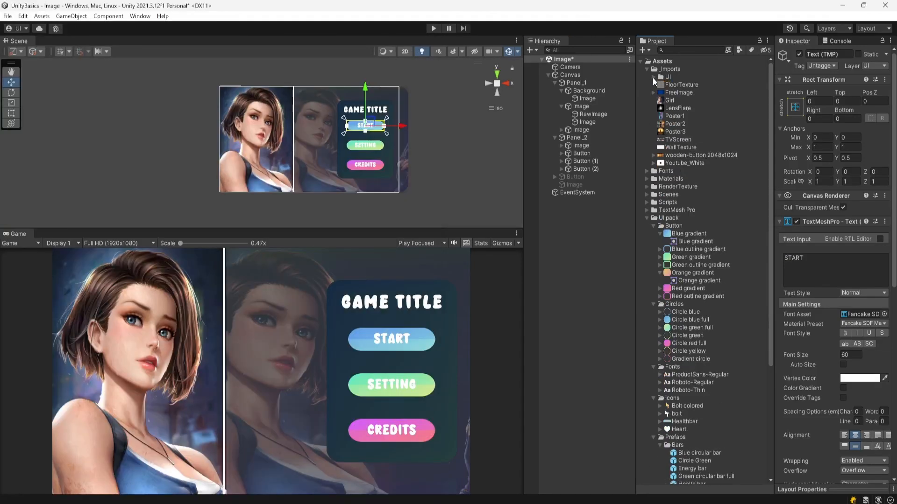
{"action": "left_click", "coordinate": [647, 69]}
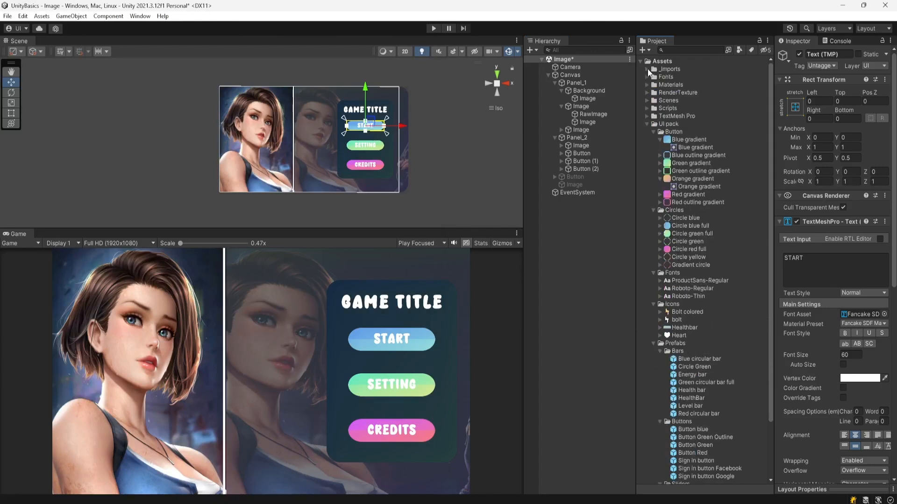
{"action": "left_click", "coordinate": [647, 77]}
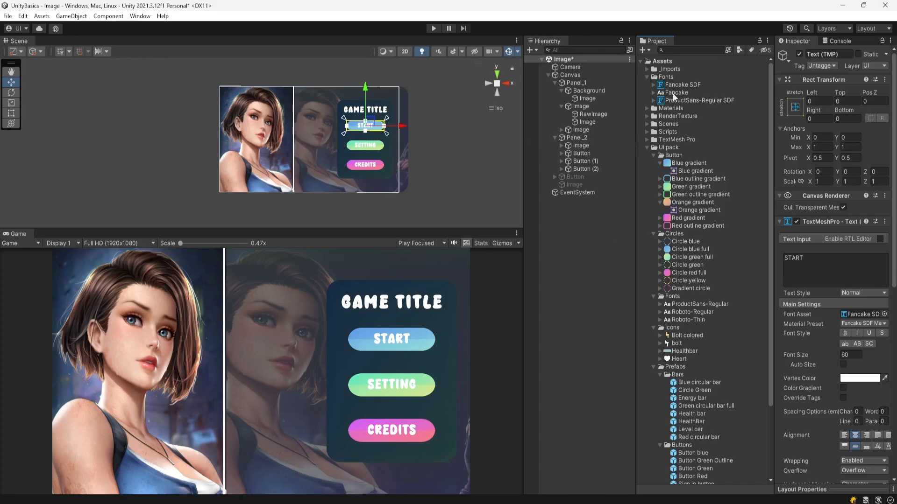
{"action": "mouse_move", "coordinate": [437, 502]}
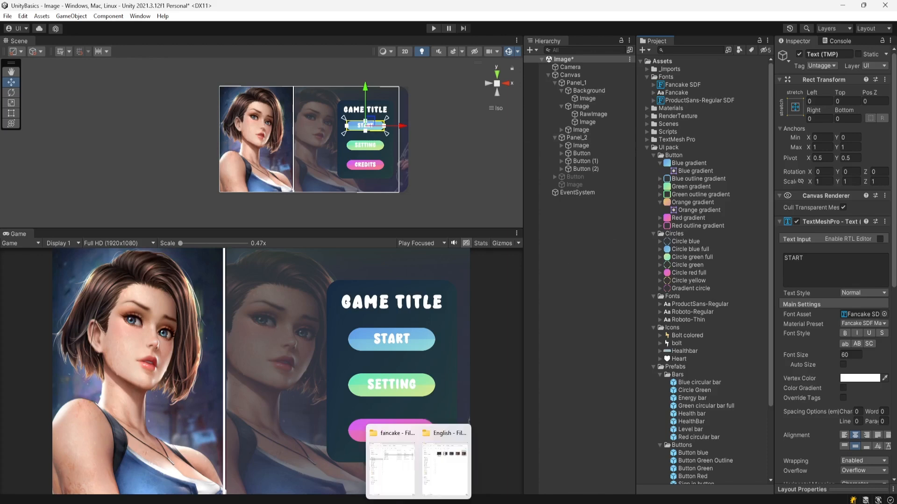
{"action": "left_click", "coordinate": [396, 489]}
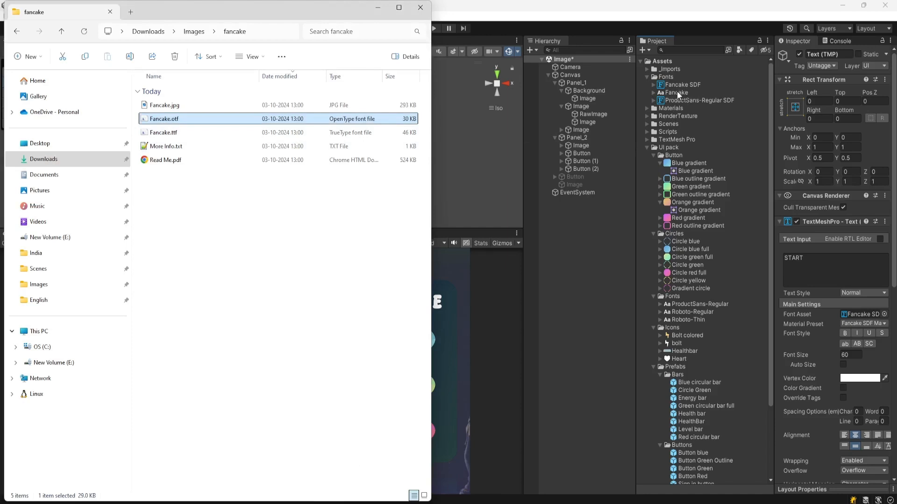
{"action": "left_click", "coordinate": [689, 92]}
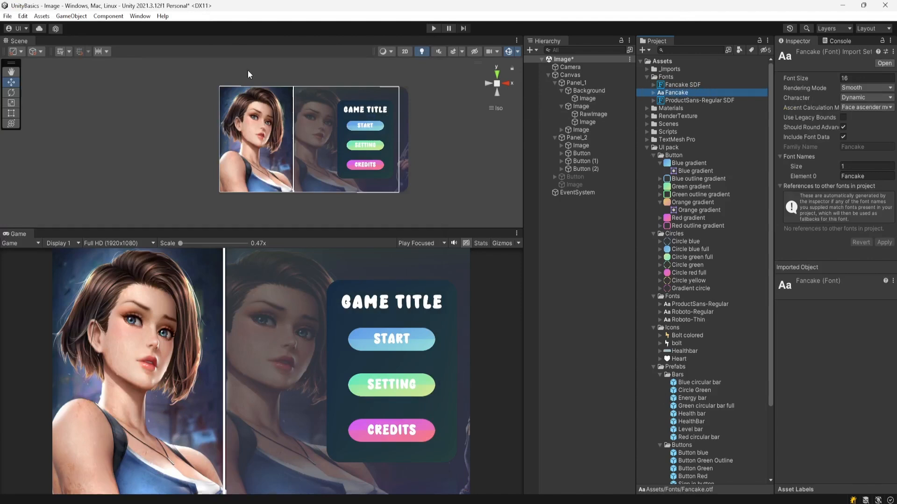
Step: Open the TextMeshPro Font Asset Creator, review its source font and atlas settings, then close it
{"action": "left_click", "coordinate": [140, 17]}
{"action": "mouse_move", "coordinate": [177, 182]}
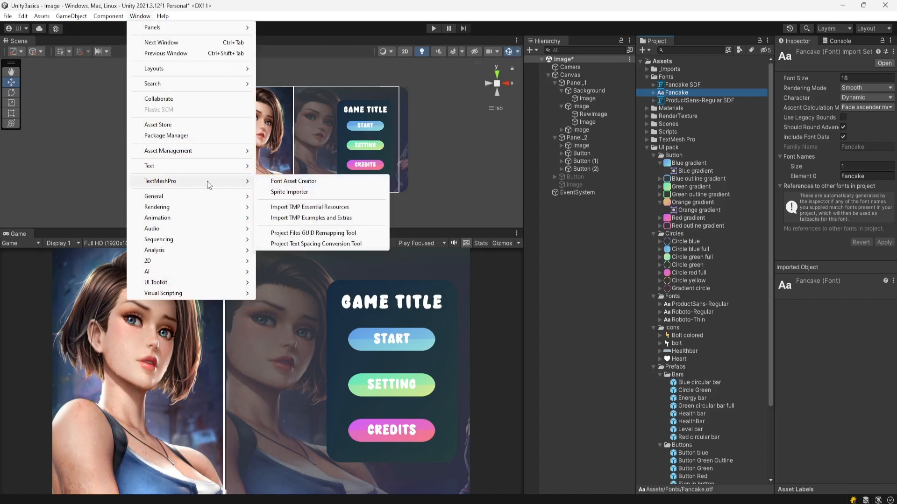
{"action": "left_click", "coordinate": [308, 182]}
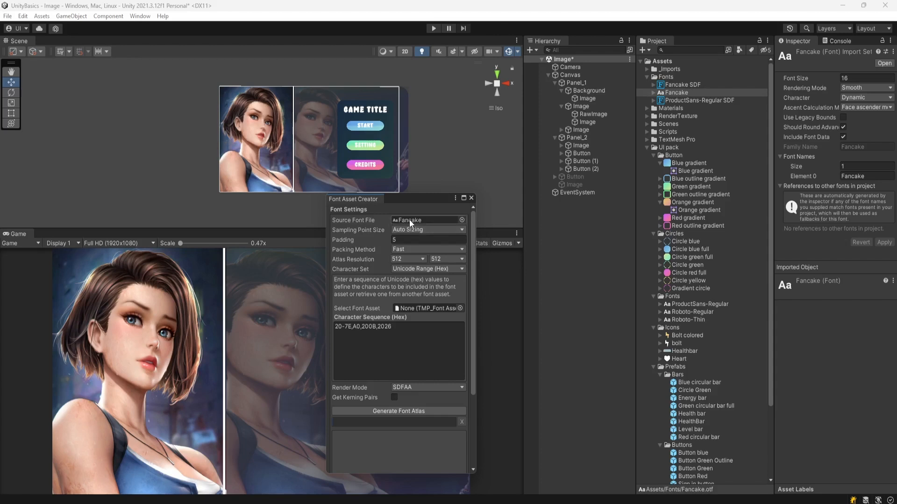
{"action": "left_click", "coordinate": [461, 220]}
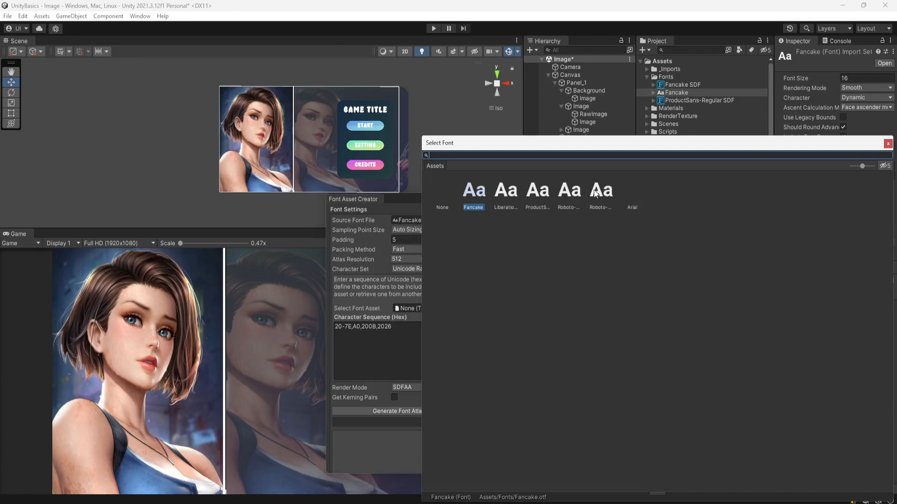
{"action": "left_click", "coordinate": [887, 143]}
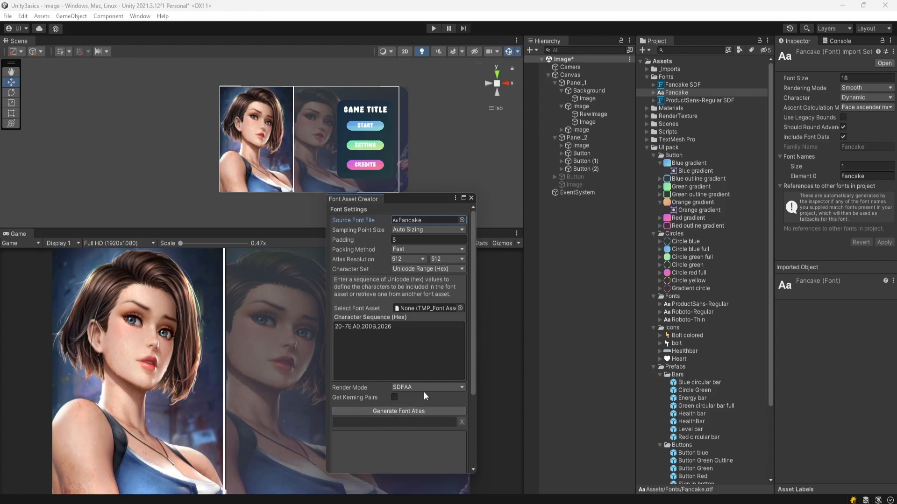
{"action": "scroll", "coordinate": [375, 351], "scroll_direction": "down", "scroll_amount": 4}
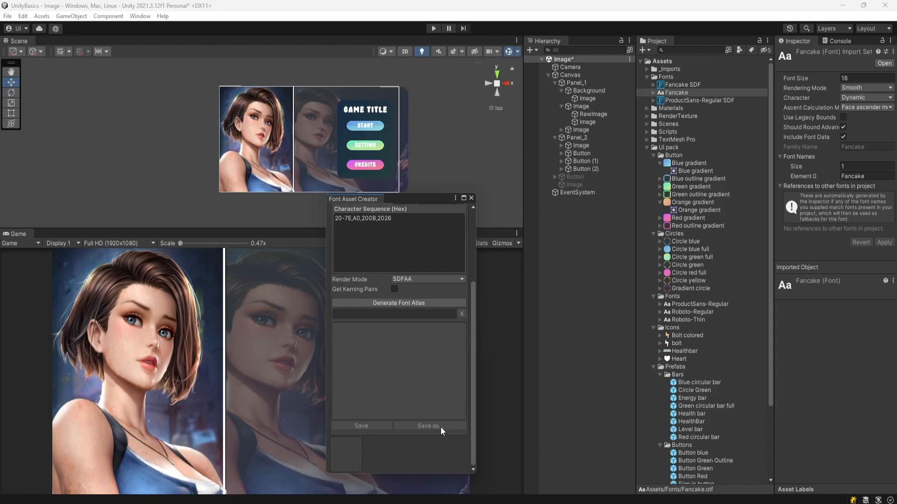
{"action": "left_click", "coordinate": [471, 198]}
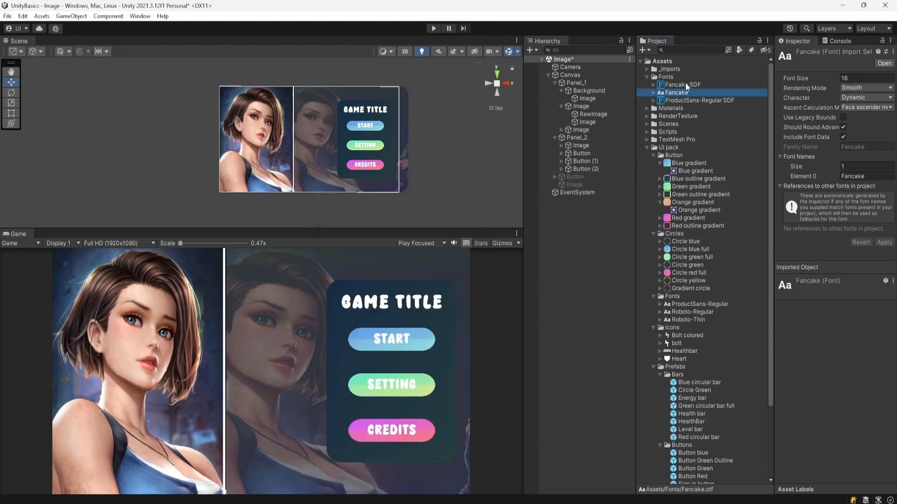
Step: Inspect the Fancake SDF asset and the START text's font asset selection on the first button
{"action": "left_click", "coordinate": [673, 86]}
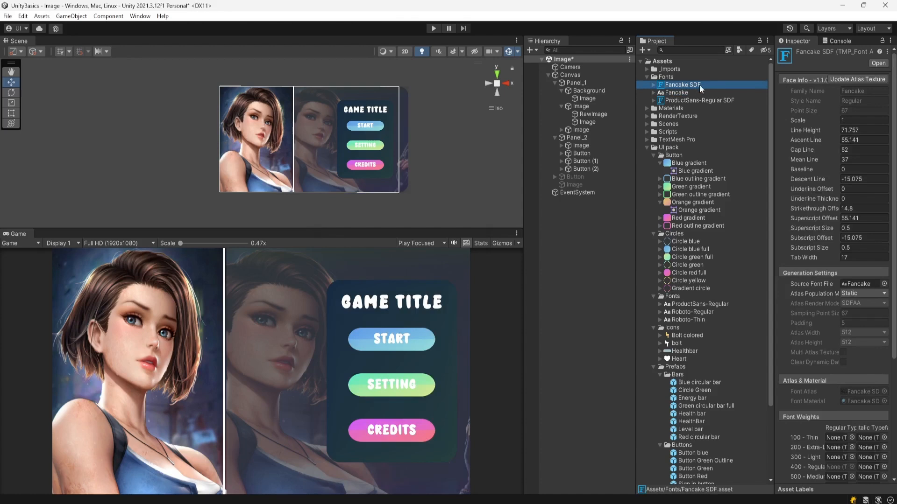
{"action": "left_click", "coordinate": [561, 153]}
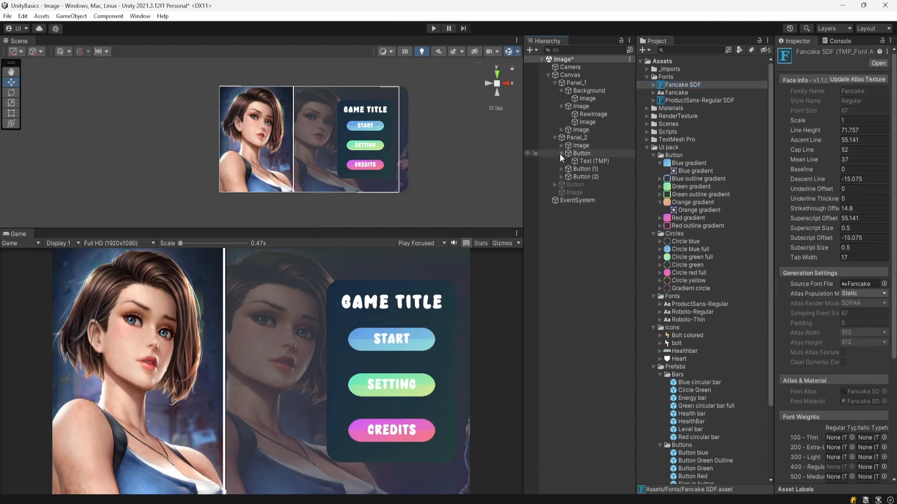
{"action": "left_click", "coordinate": [589, 161]}
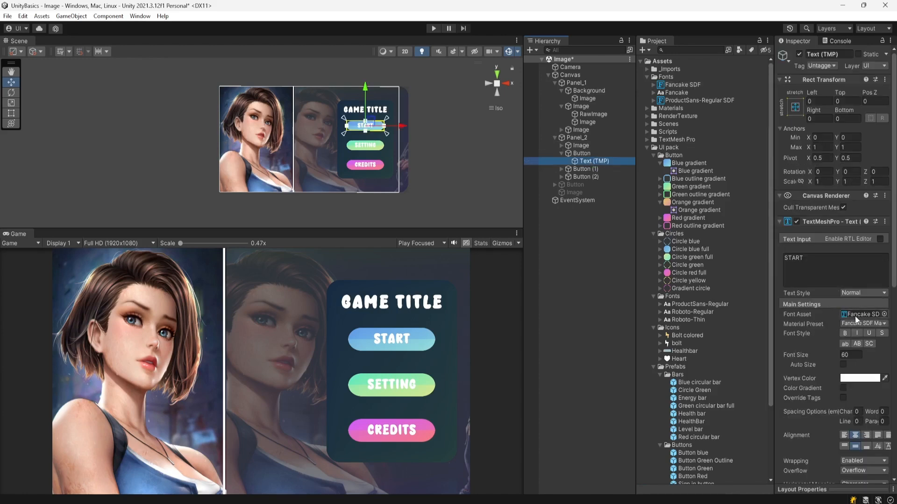
{"action": "left_click", "coordinate": [884, 315]}
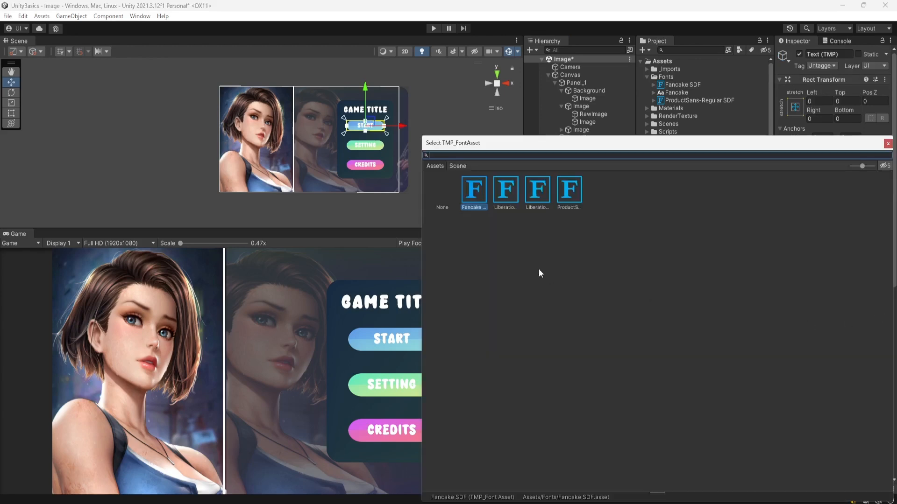
{"action": "left_click", "coordinate": [888, 143]}
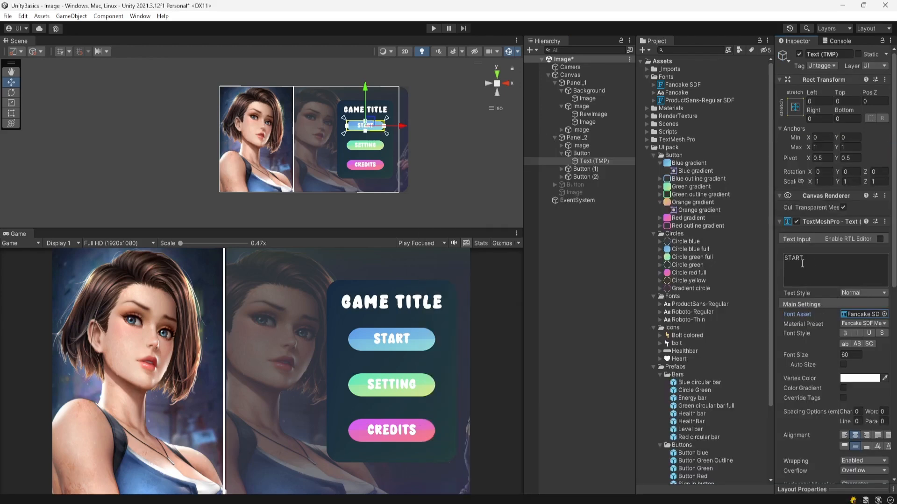
{"action": "left_click", "coordinate": [816, 262]}
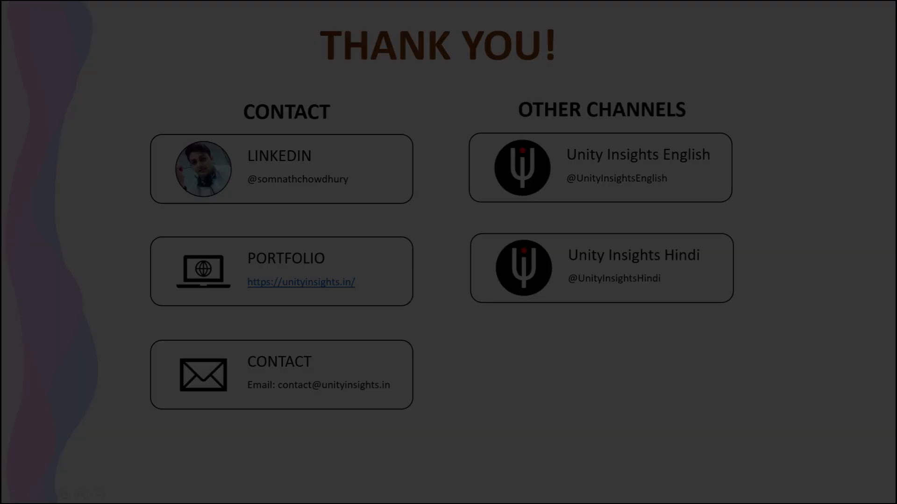